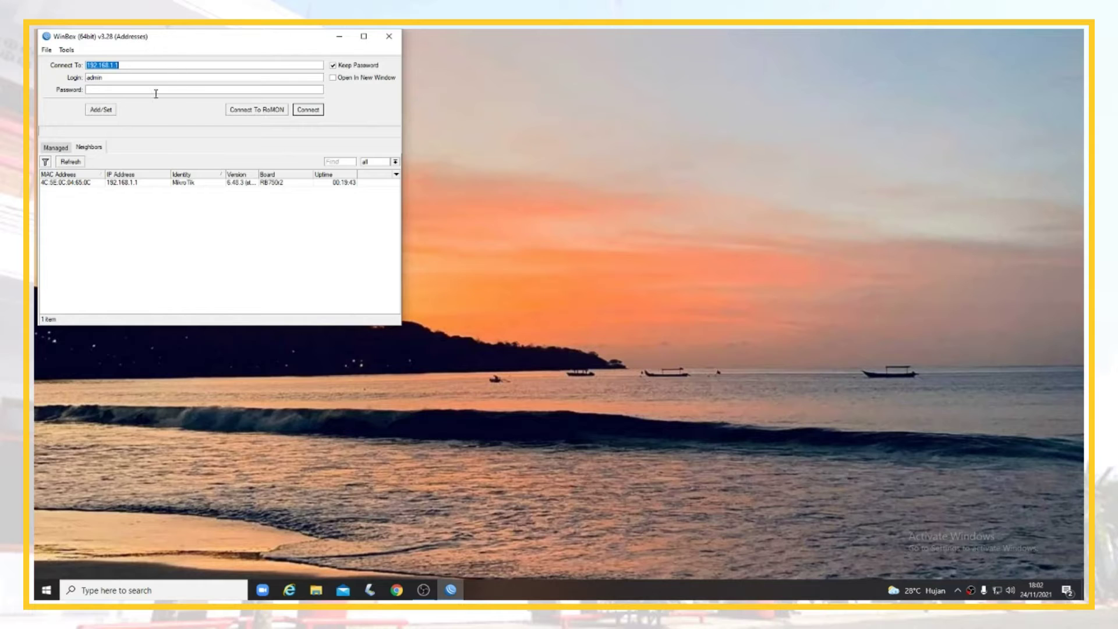
Connect to the discovered MikroTik router at 192.168.1.1 with the admin login and maximize its session window
left_click(110, 182)
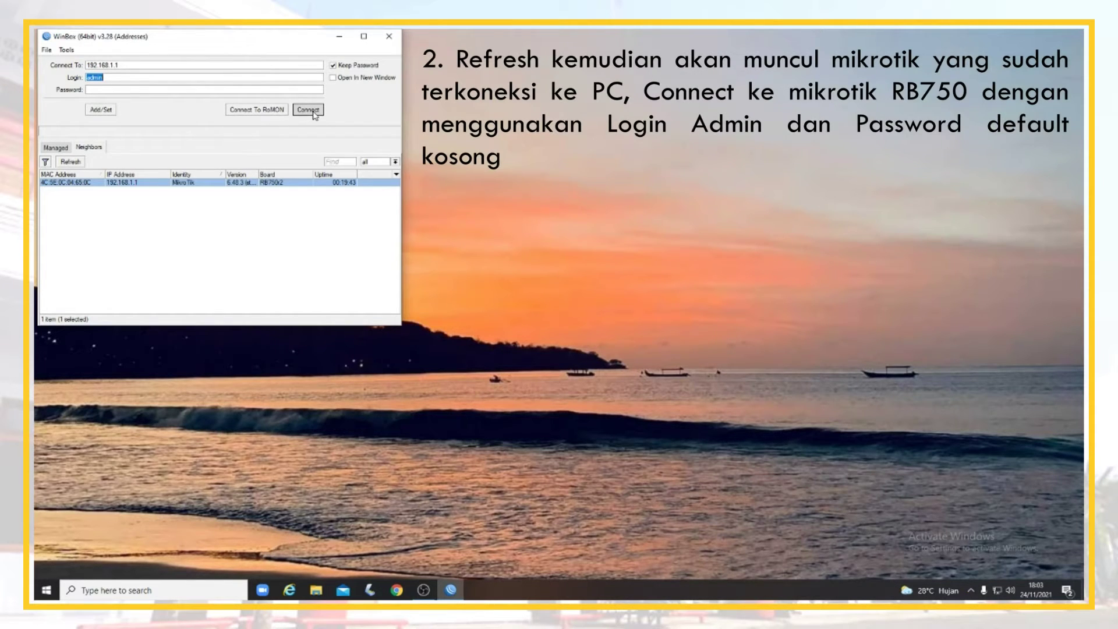
left_click(364, 36)
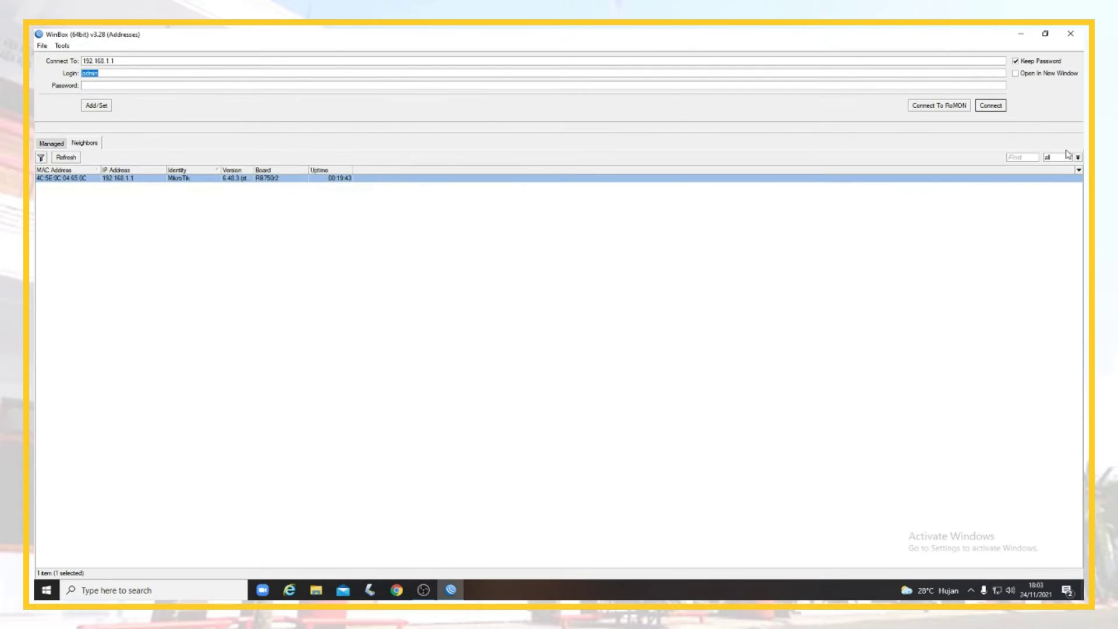
left_click(991, 105)
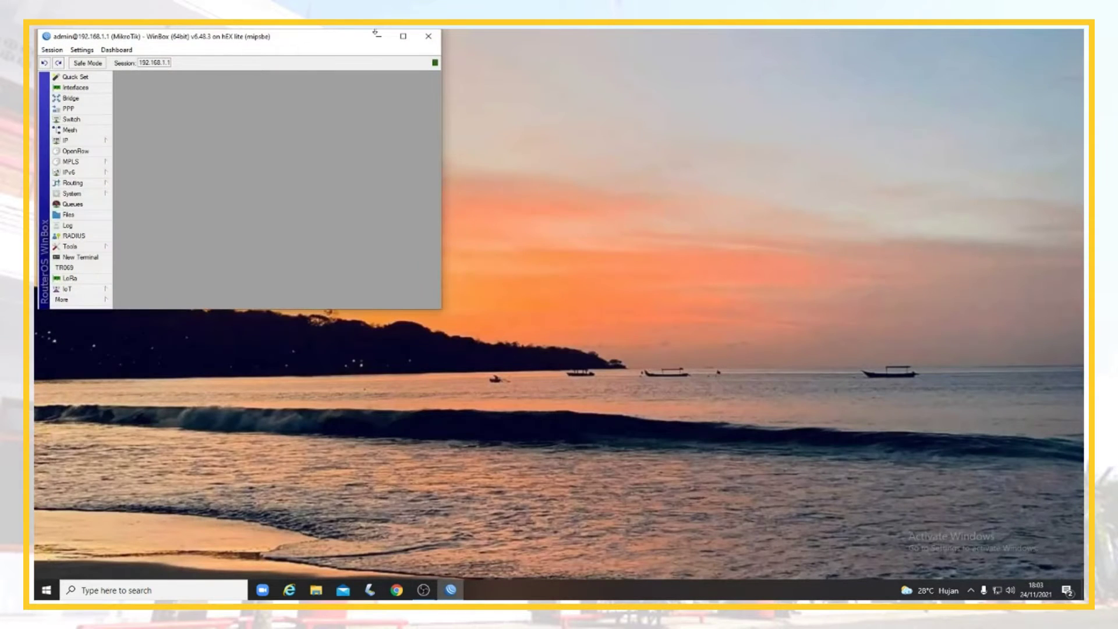
left_click(403, 36)
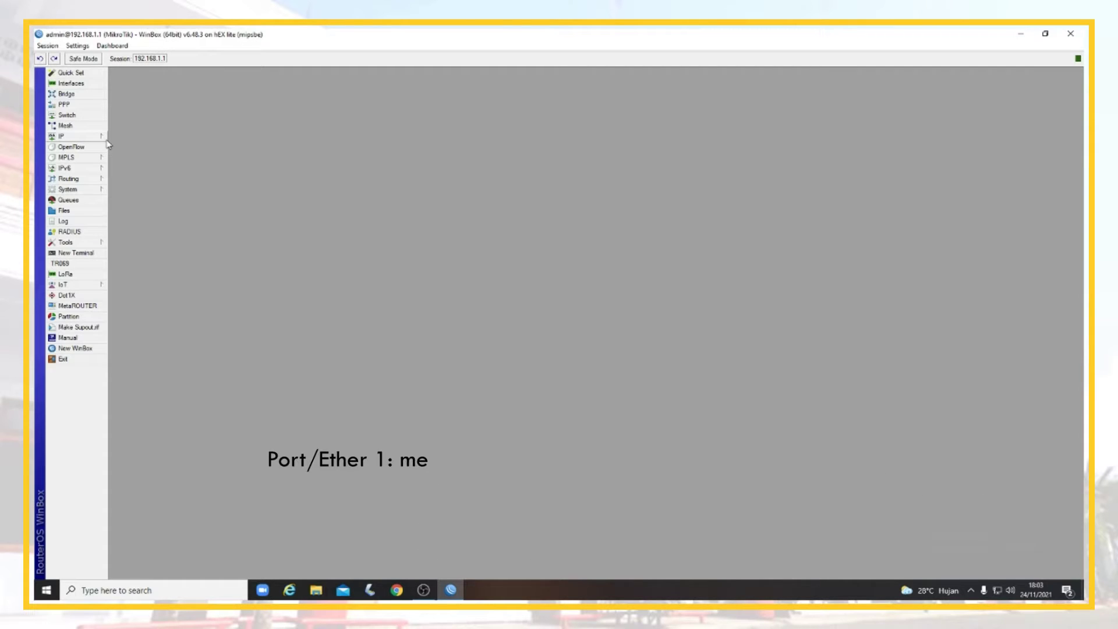
Inspect the router's IP address entries for ether1 and ether3, then close the address list
left_click(102, 138)
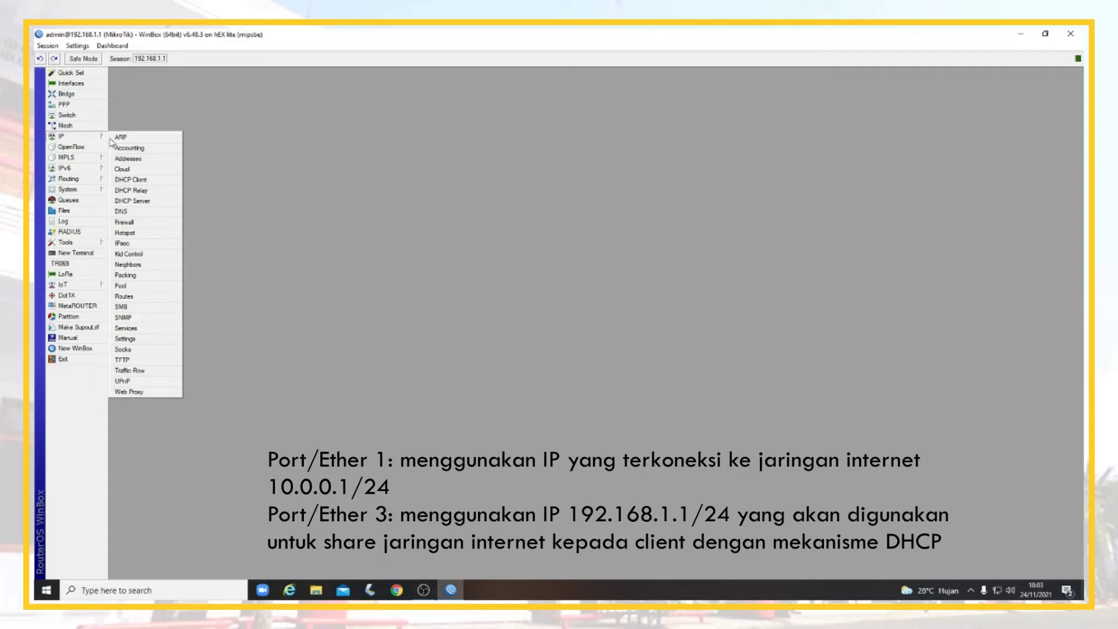
left_click(127, 155)
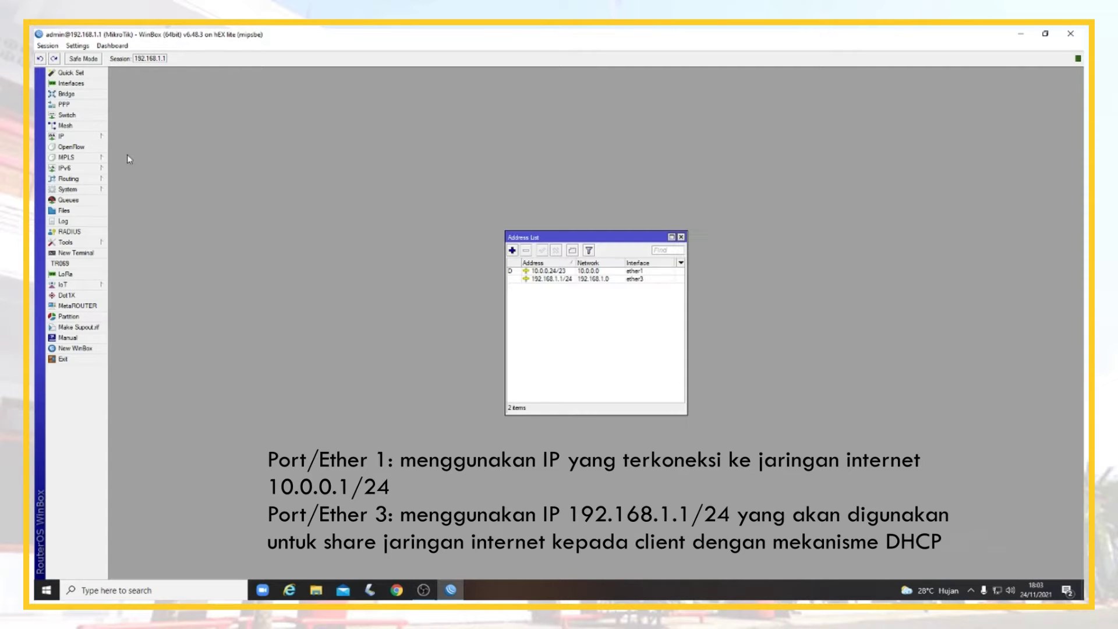
left_click(553, 272)
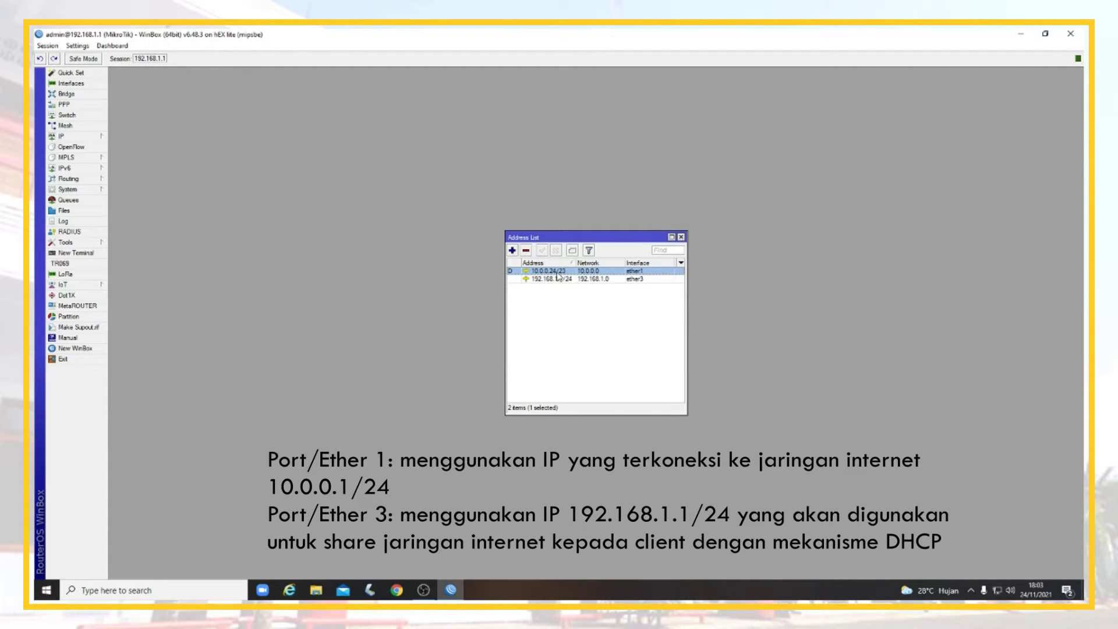
double_click(610, 274)
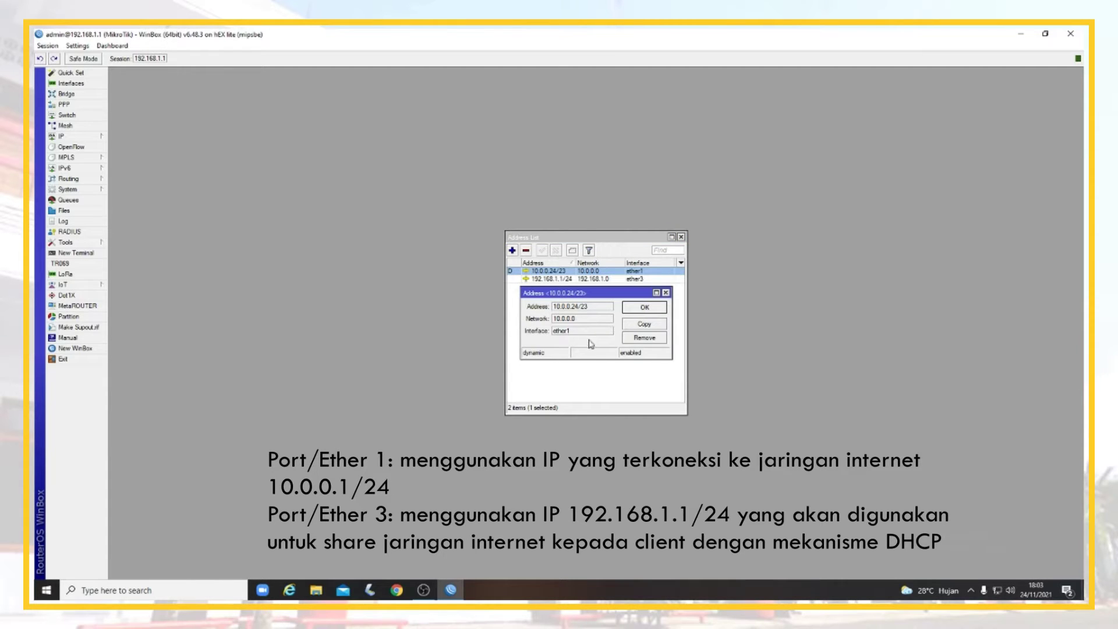
left_click(644, 309)
left_click(559, 280)
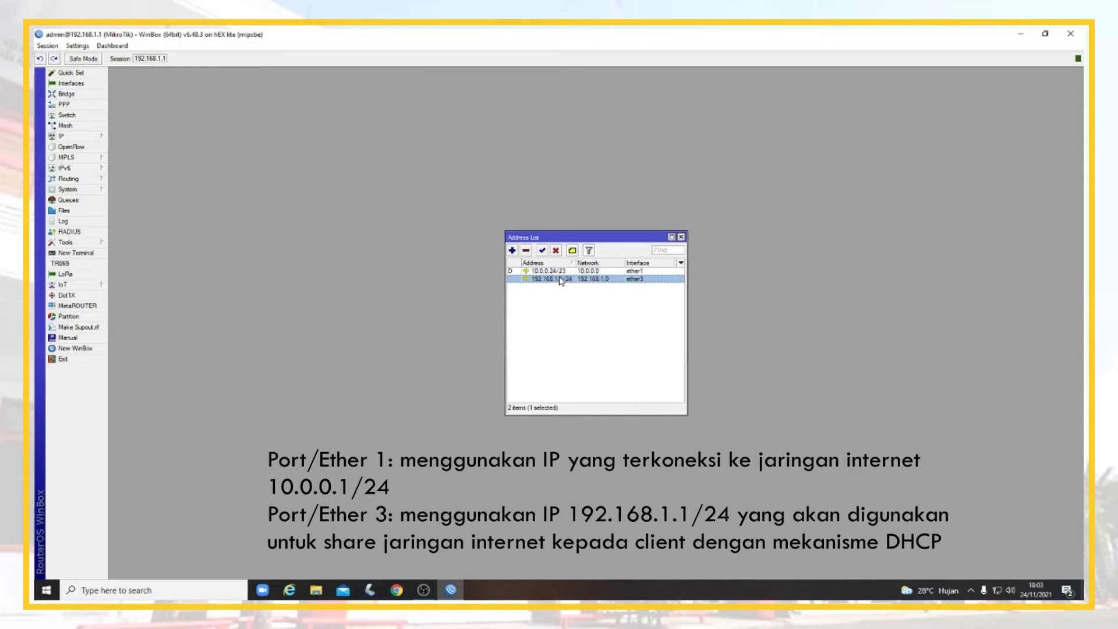
double_click(560, 279)
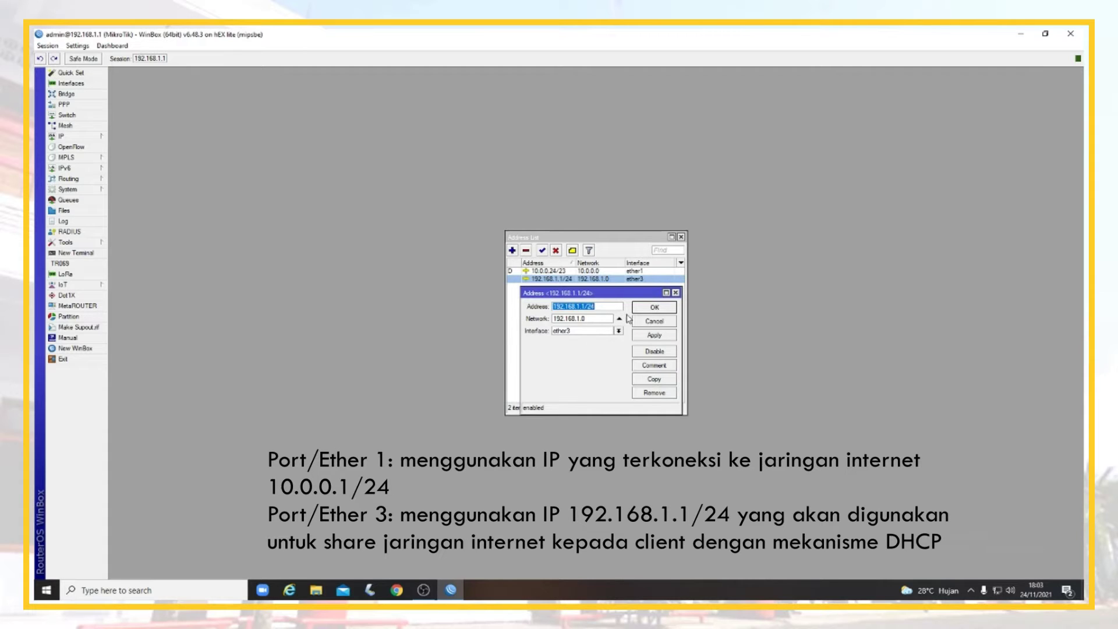
left_click(645, 310)
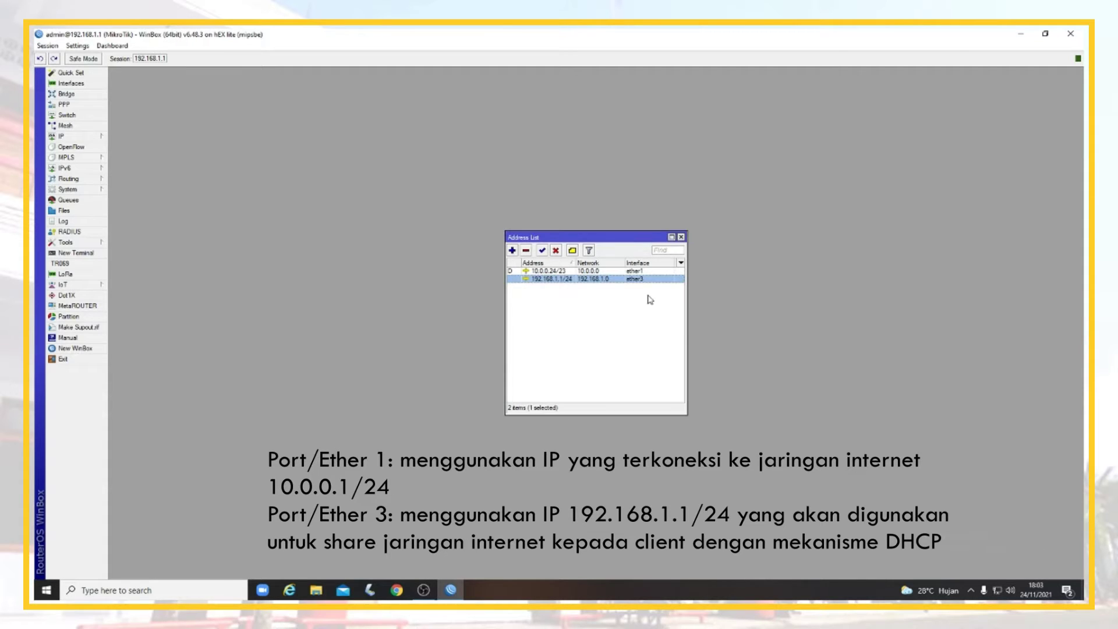
left_click(680, 237)
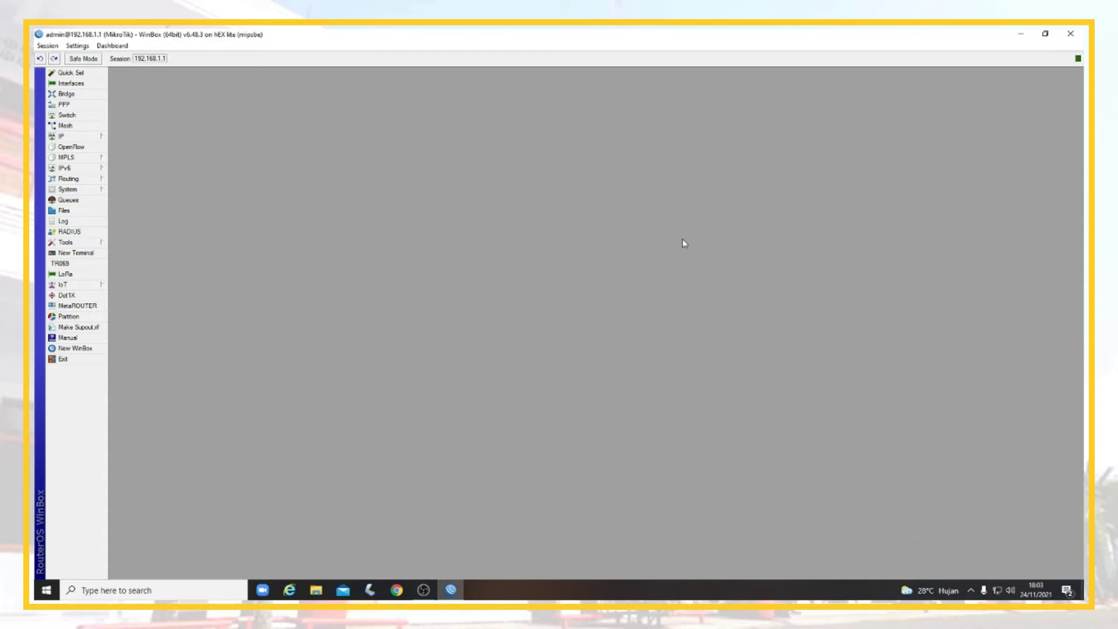
Show the connection details of the Ethernet adapter in the Windows network settings
left_click(997, 588)
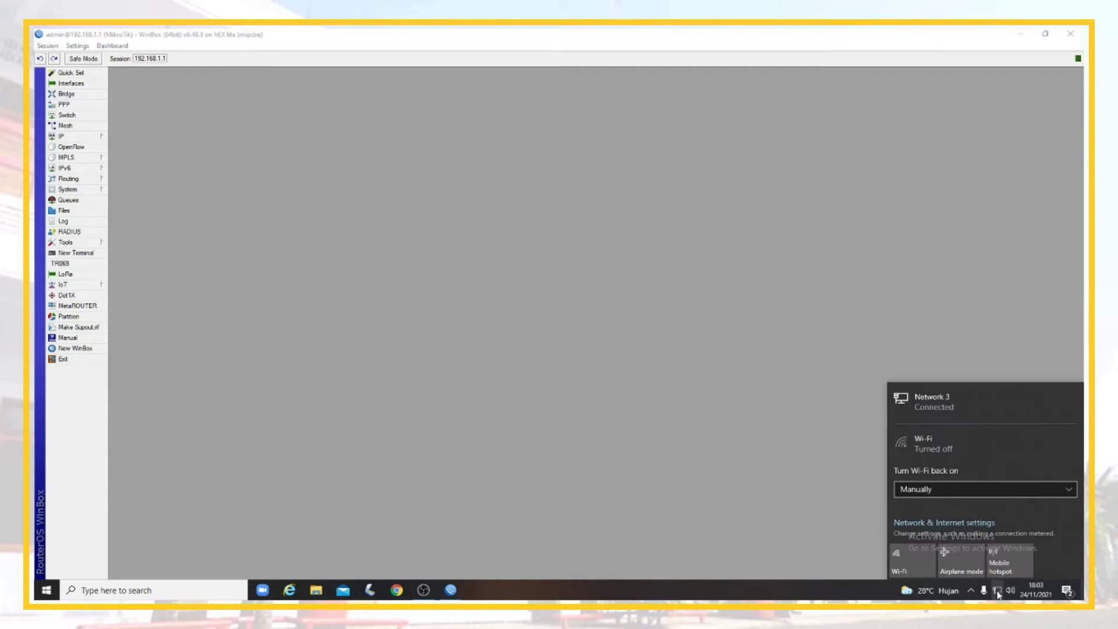
left_click(944, 527)
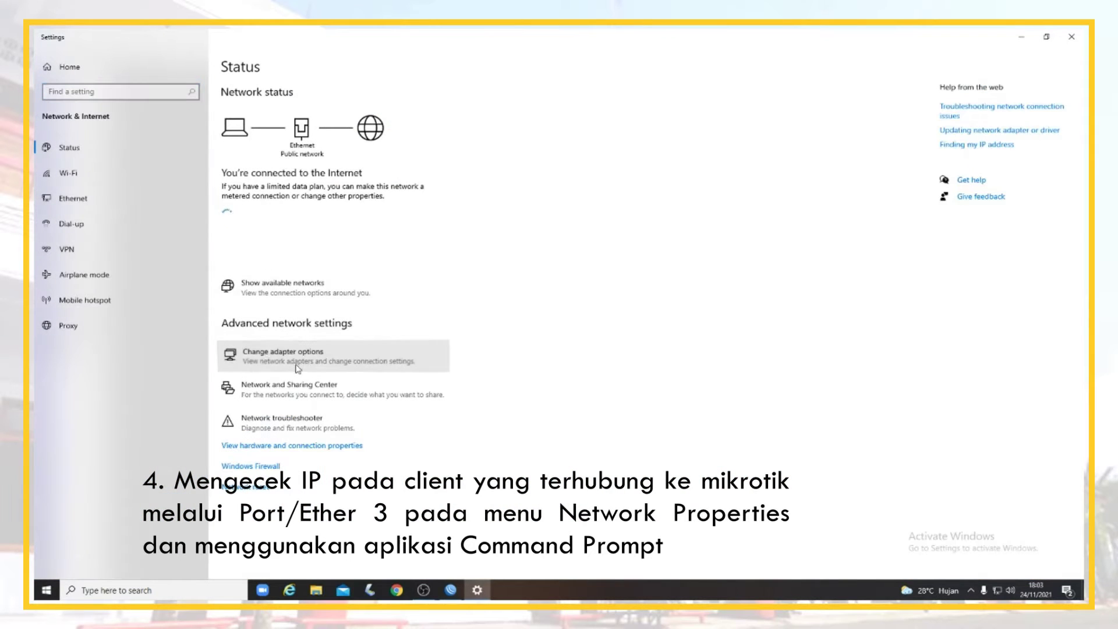
left_click(340, 352)
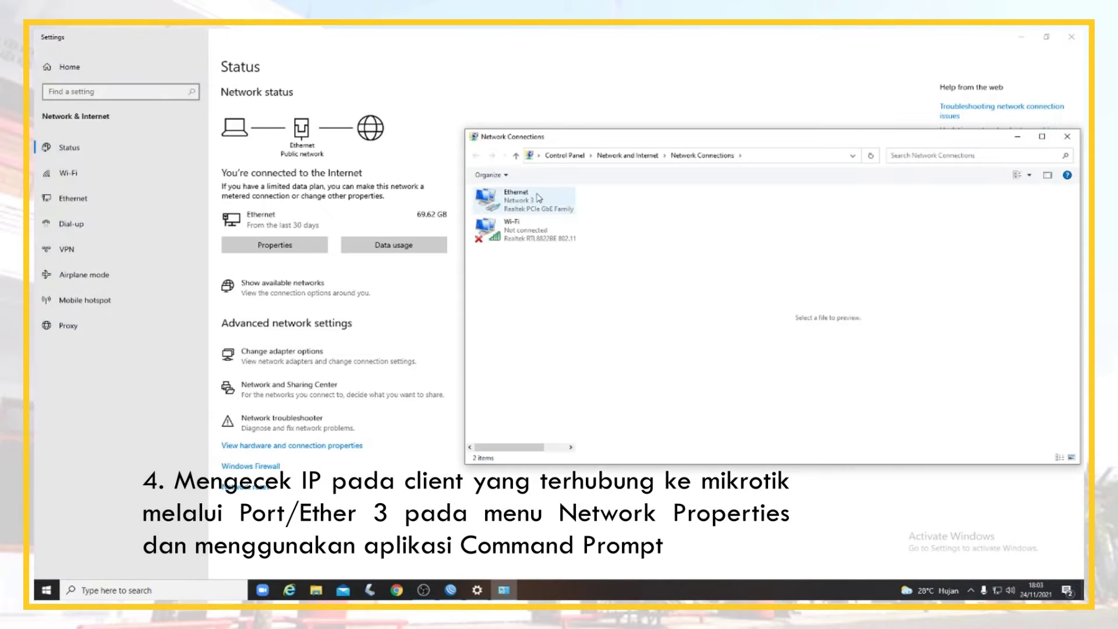
double_click(823, 143)
double_click(145, 110)
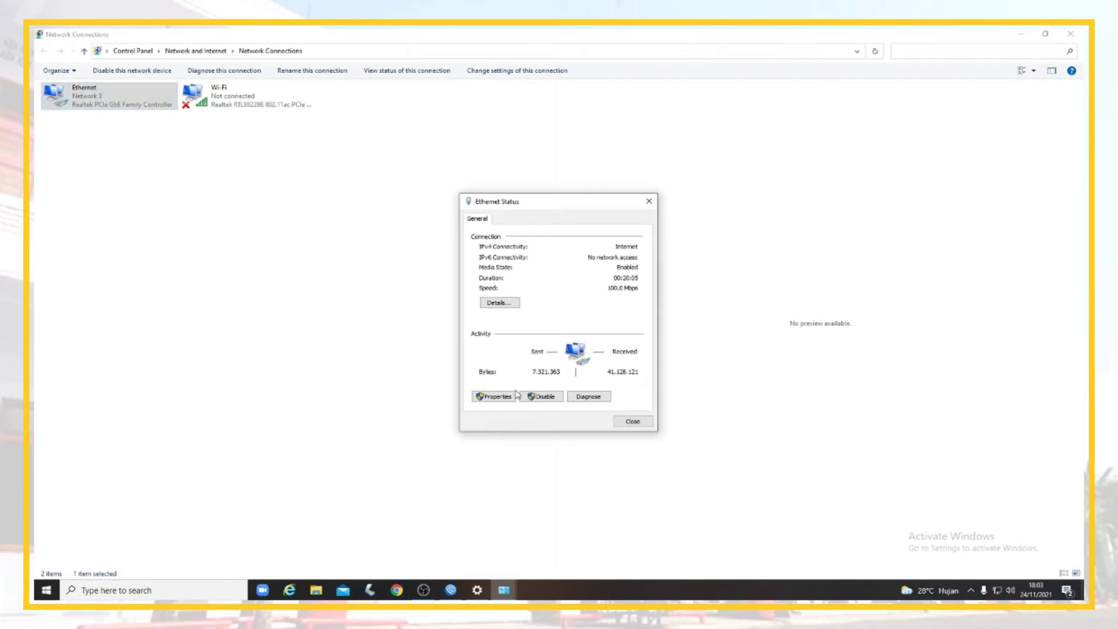
left_click(510, 304)
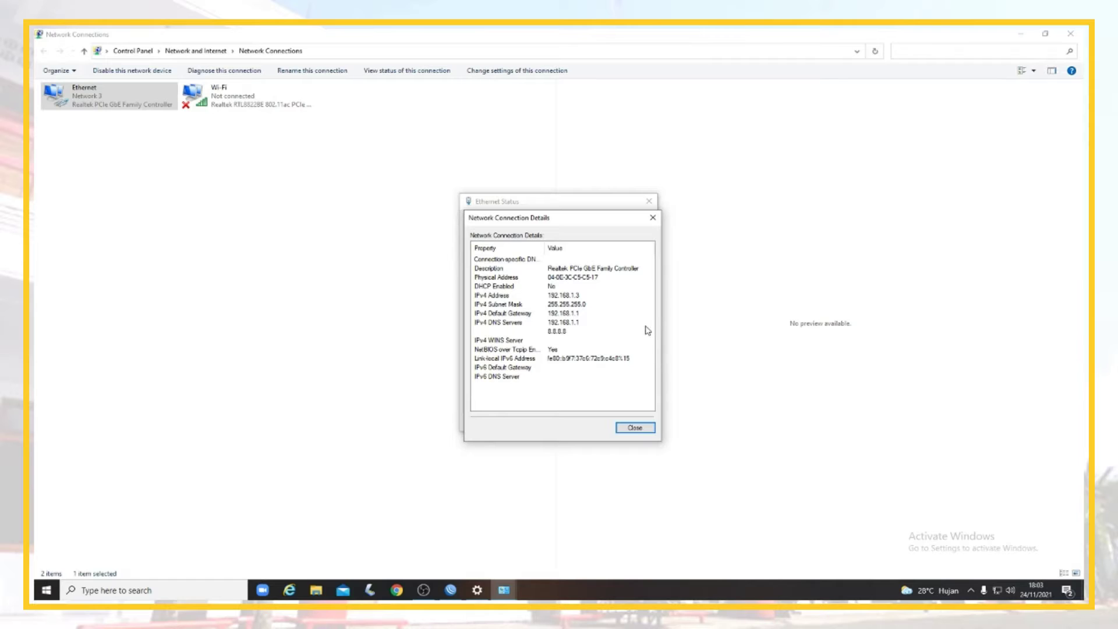
Check the Ethernet connection's IPv4 address and DNS servers, then close the network windows
left_click(574, 324)
left_click(574, 333)
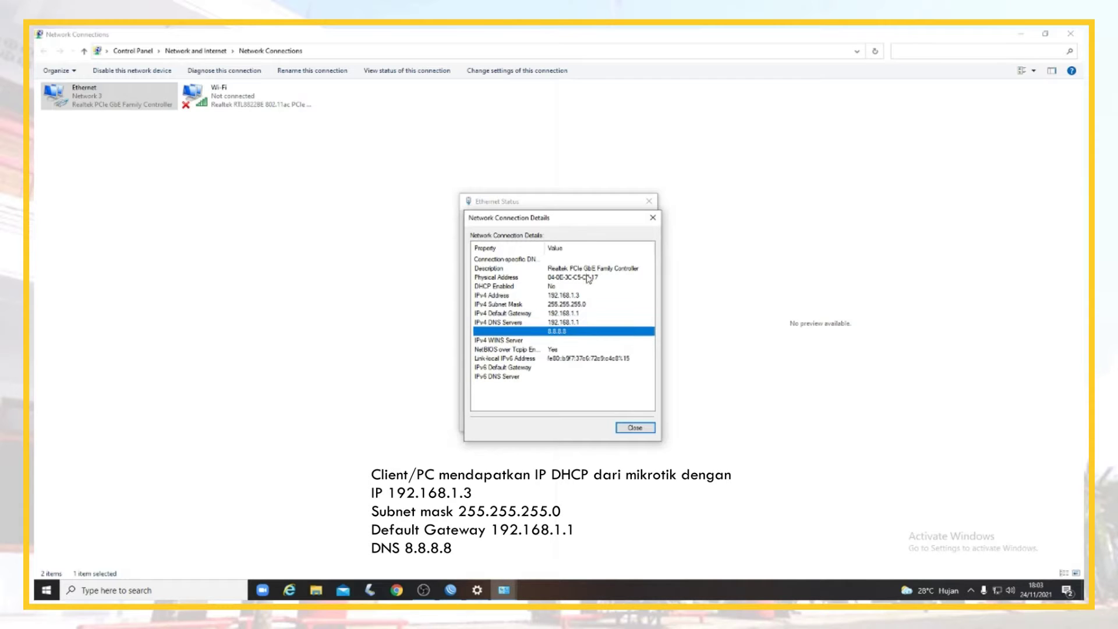
left_click(579, 297)
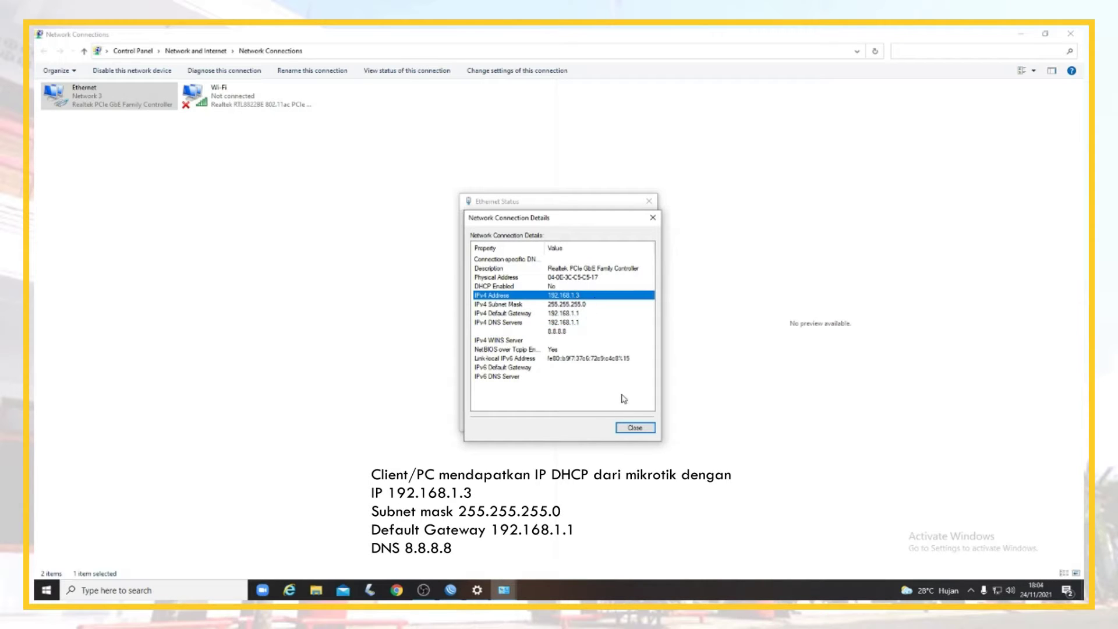
left_click(635, 428)
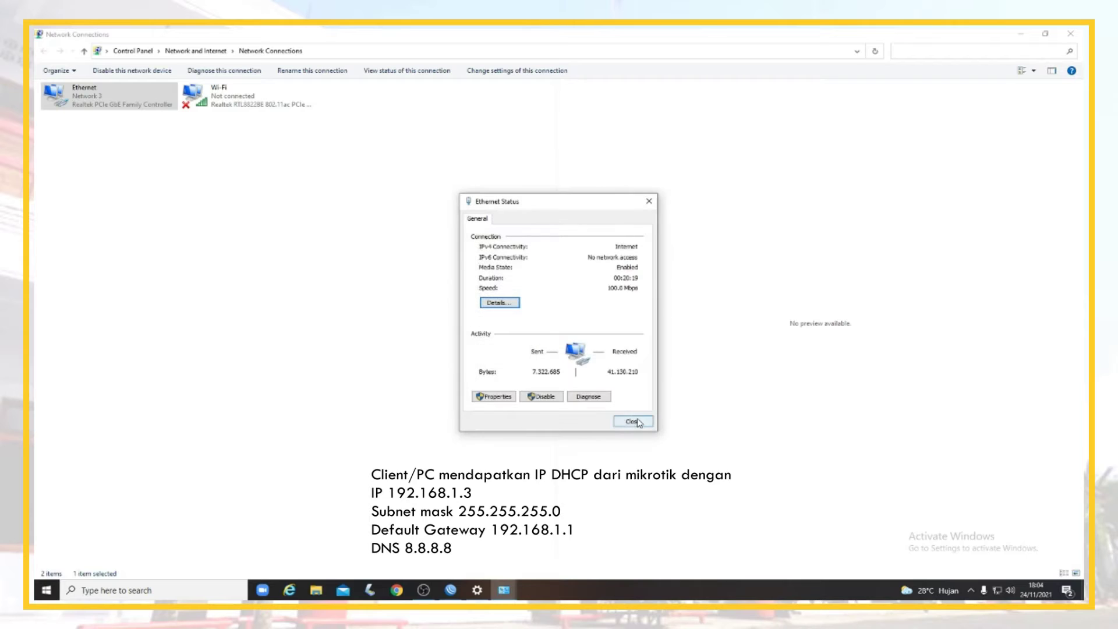
left_click(639, 424)
left_click(1072, 34)
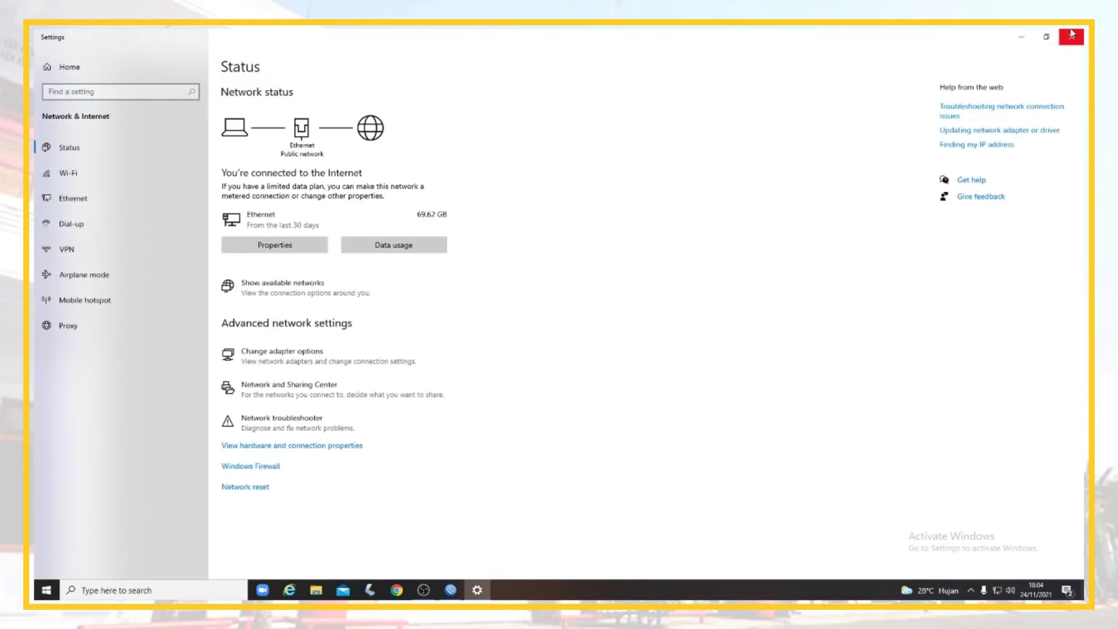
left_click(1074, 36)
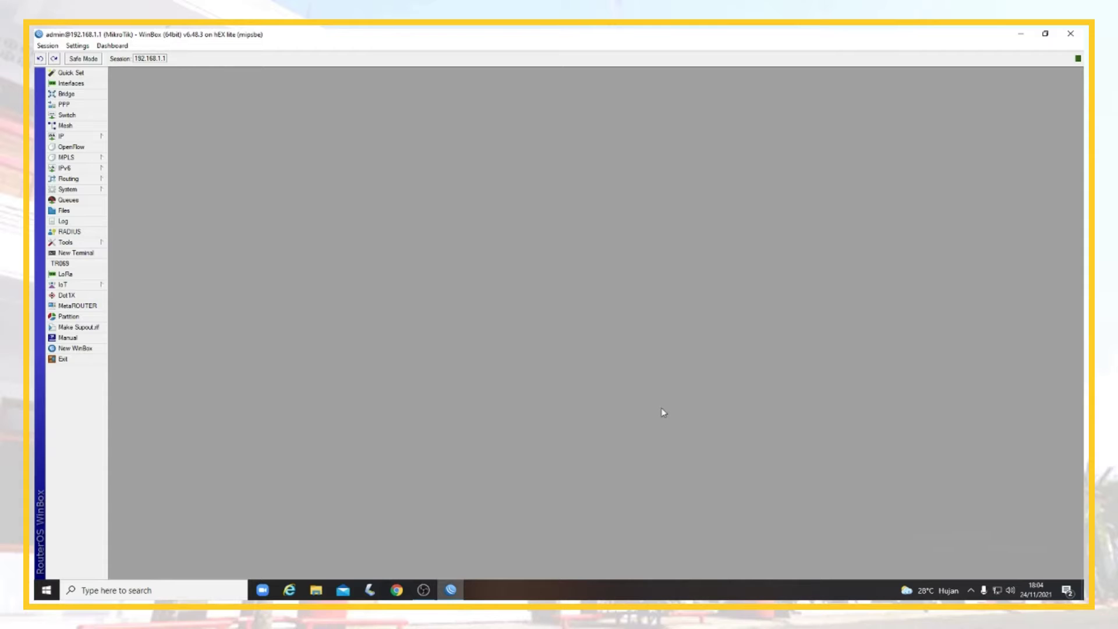
Run ipconfig /all in a new Command Prompt and review the Ethernet adapter's configuration
key("super+r")
type("cmd")
key("Return")
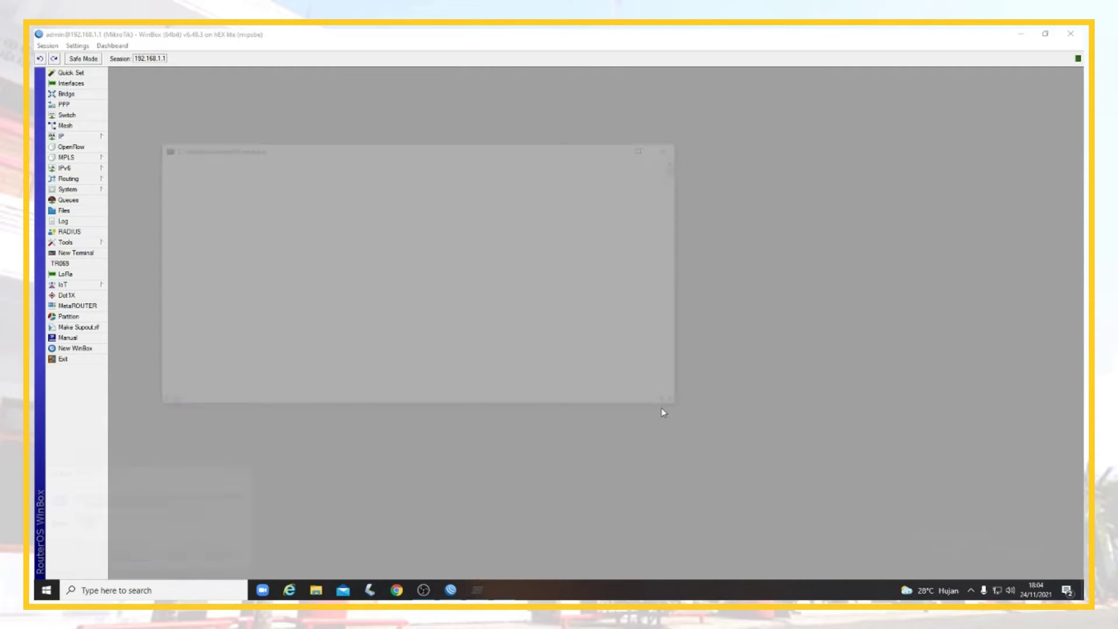
type("ip")
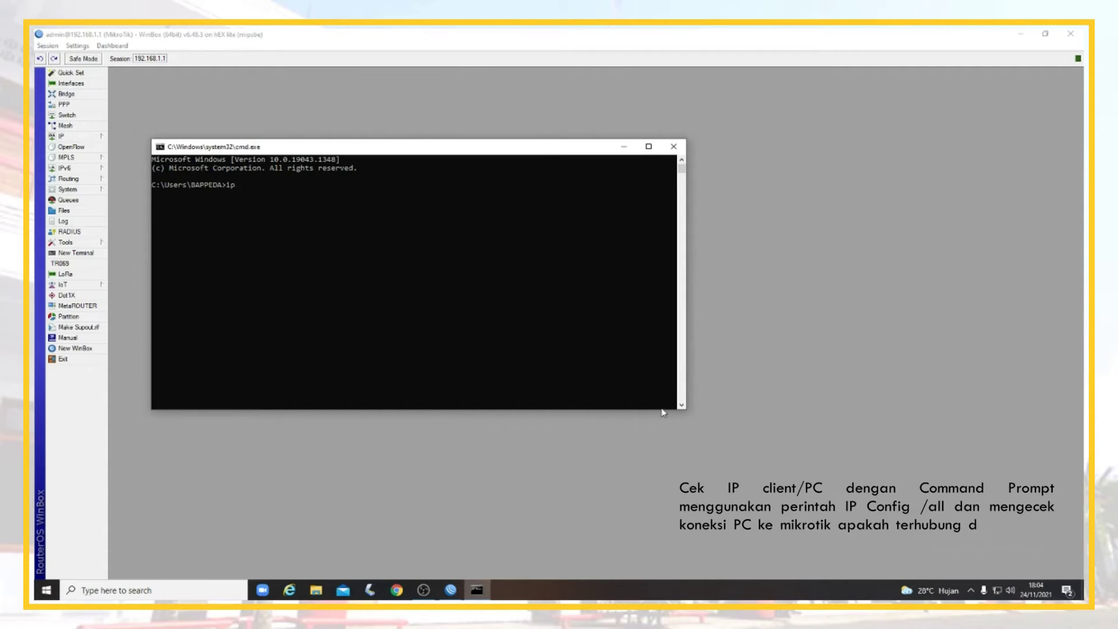
type("config")
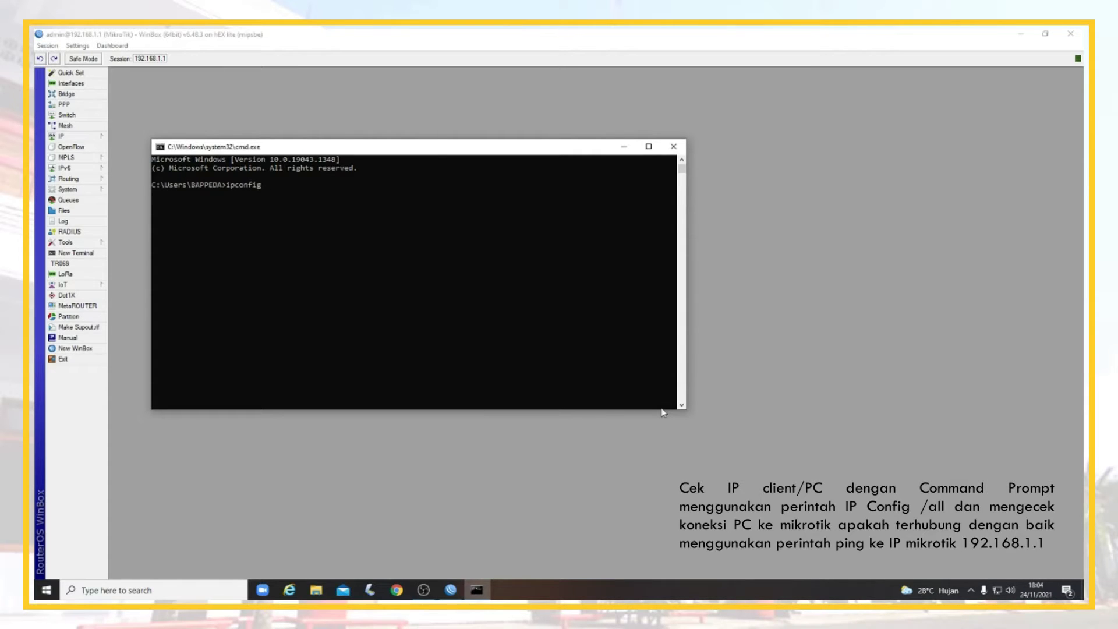
type(" /all")
key("Return")
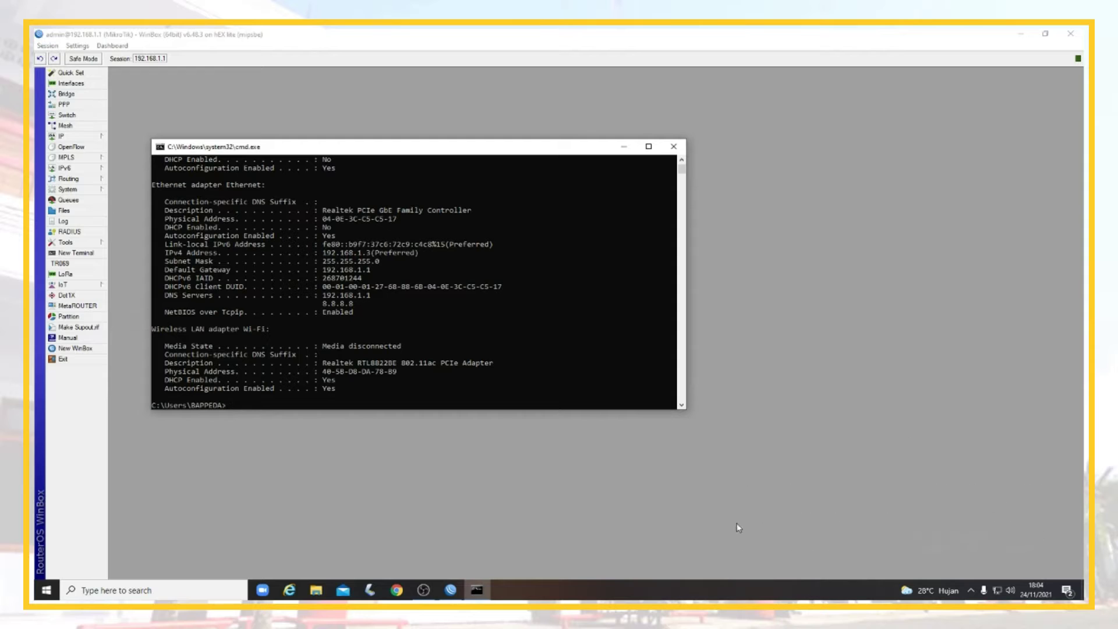
left_click(403, 261)
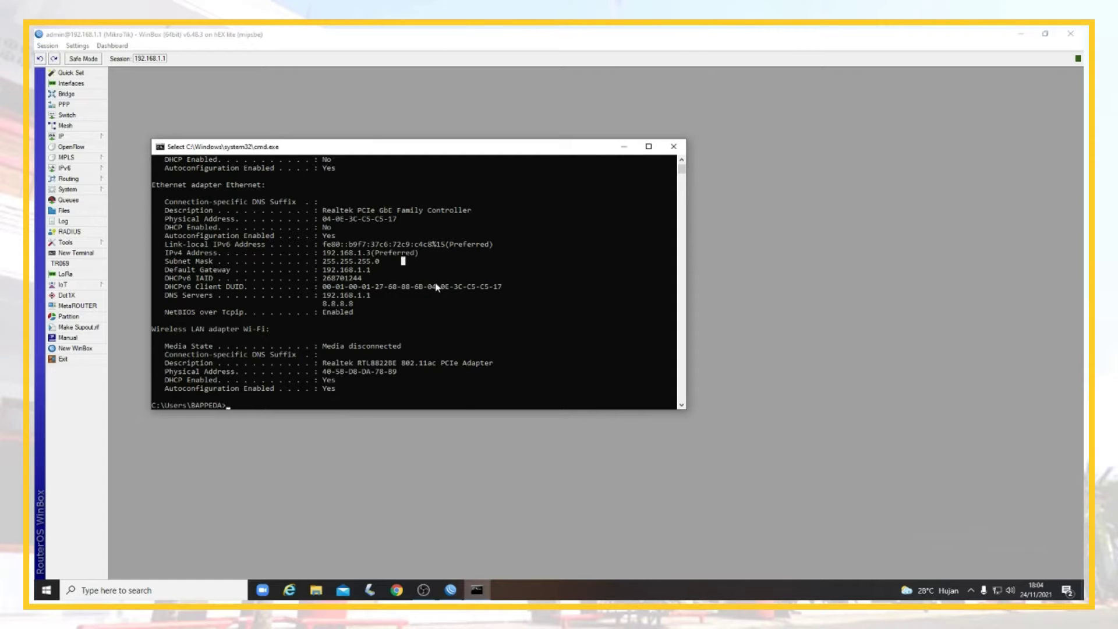
scroll(436, 291, "up", 8)
scroll(437, 287, "down", 8)
left_click(526, 287)
scroll(401, 303, "down", 4)
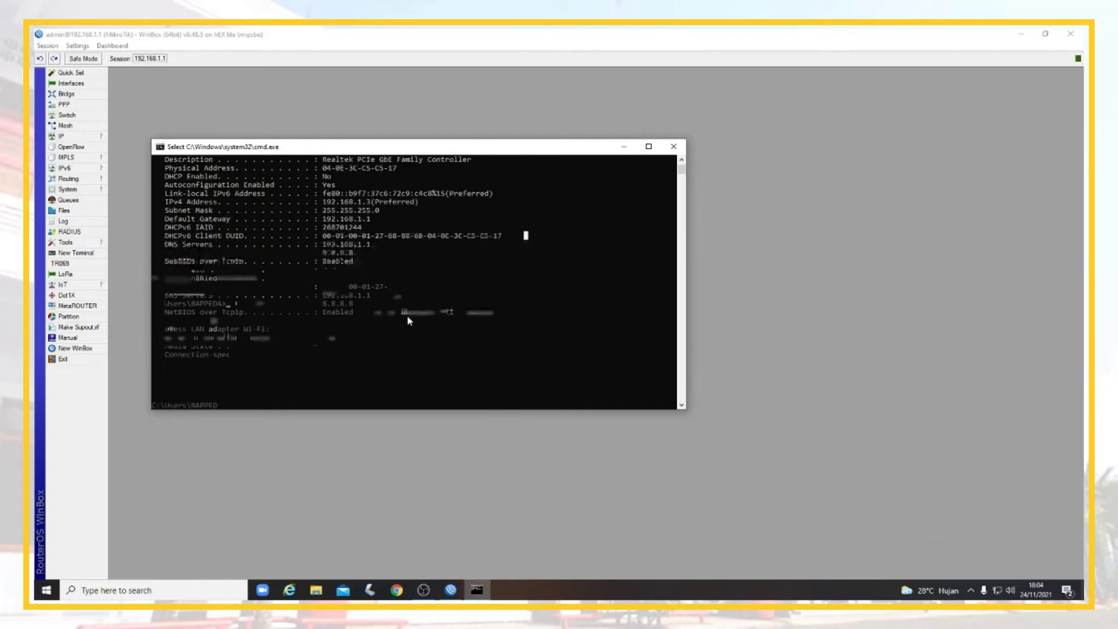
Ping the router at 192.168.1.1, review the reply statistics, and close the Command Prompt
key("Escape")
type("ping")
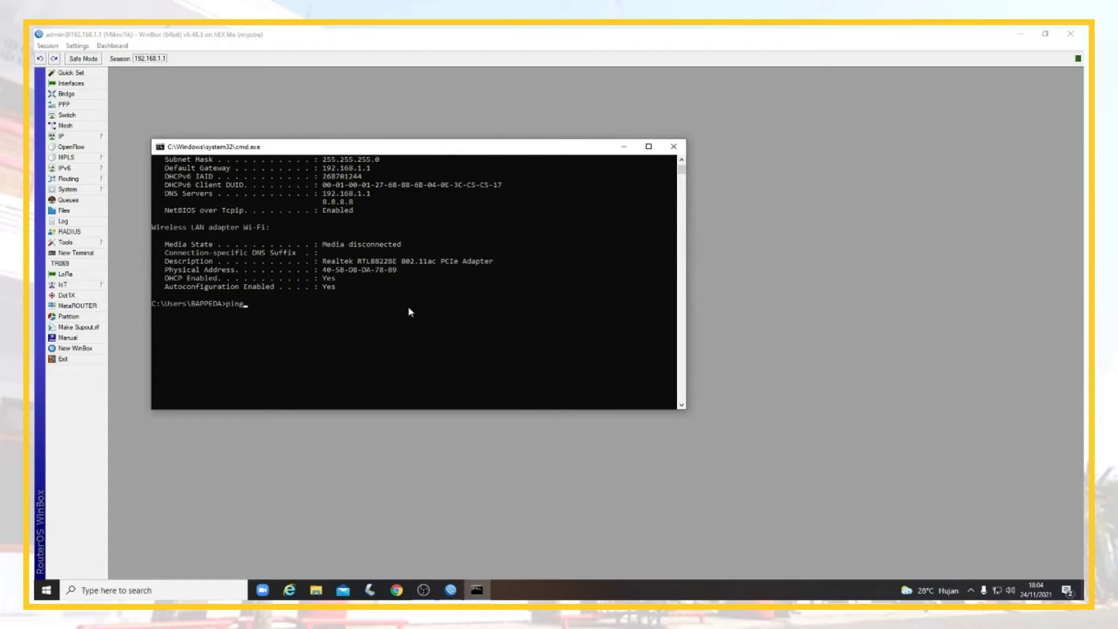
type(" 192.168.1.1")
key("Return")
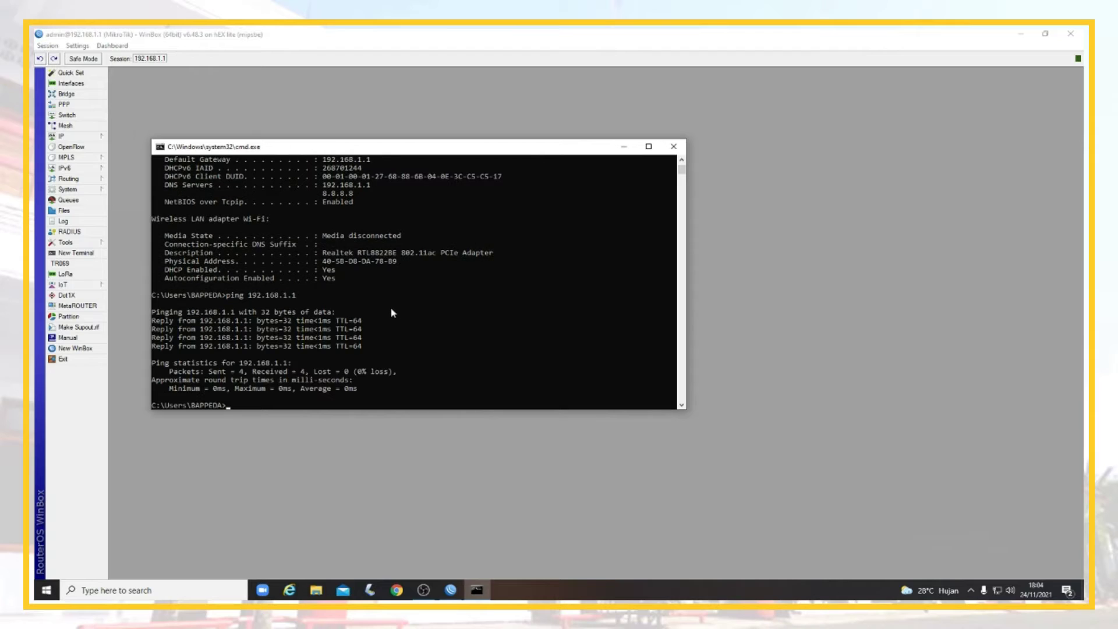
scroll(391, 313, "down", 2)
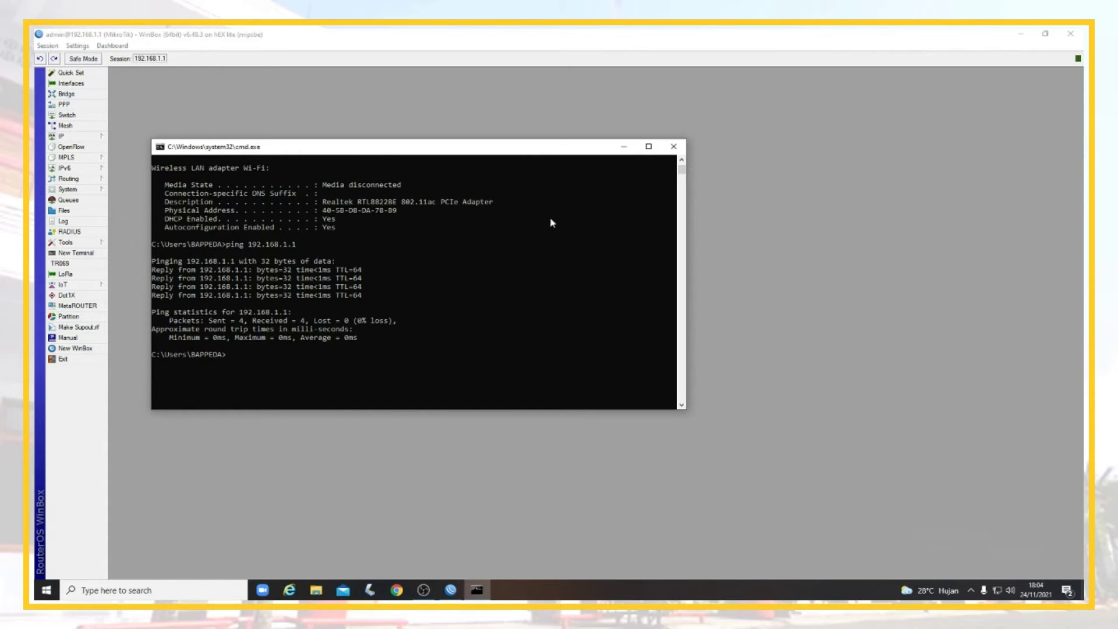
left_click(674, 147)
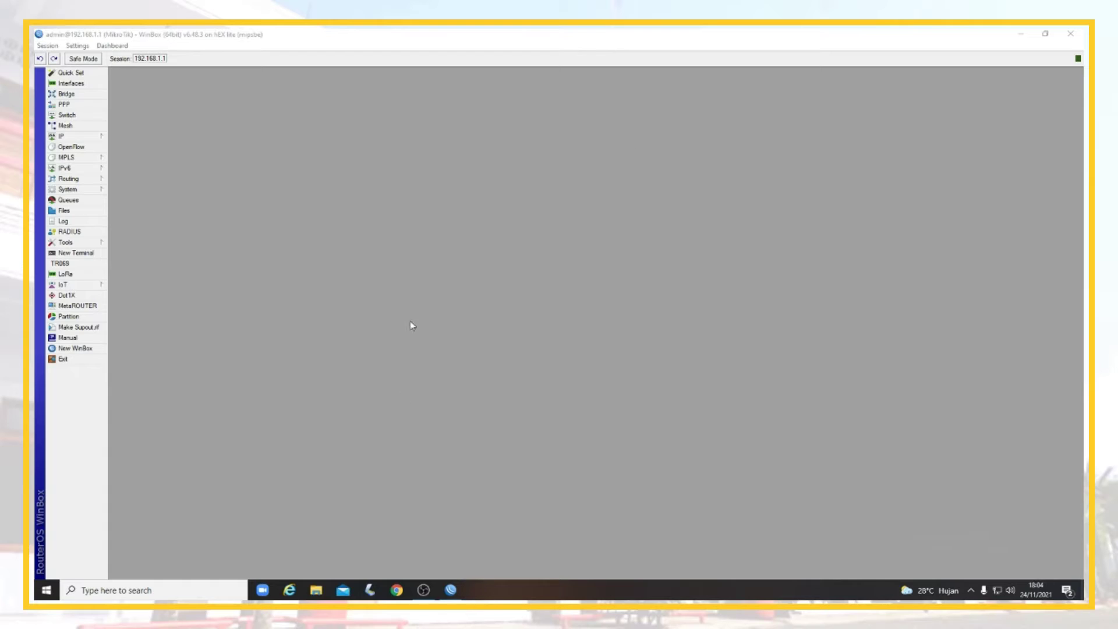
Switch to Chrome, enable the McAfee WebAdvisor extension, and load google.com to test internet access
left_click(396, 590)
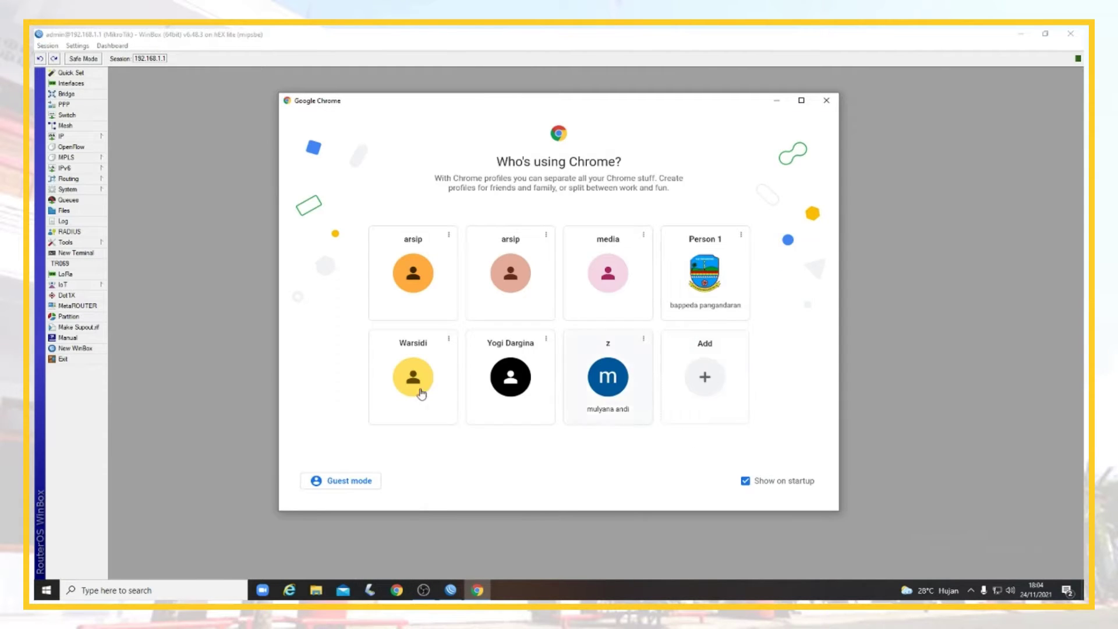
left_click(495, 387)
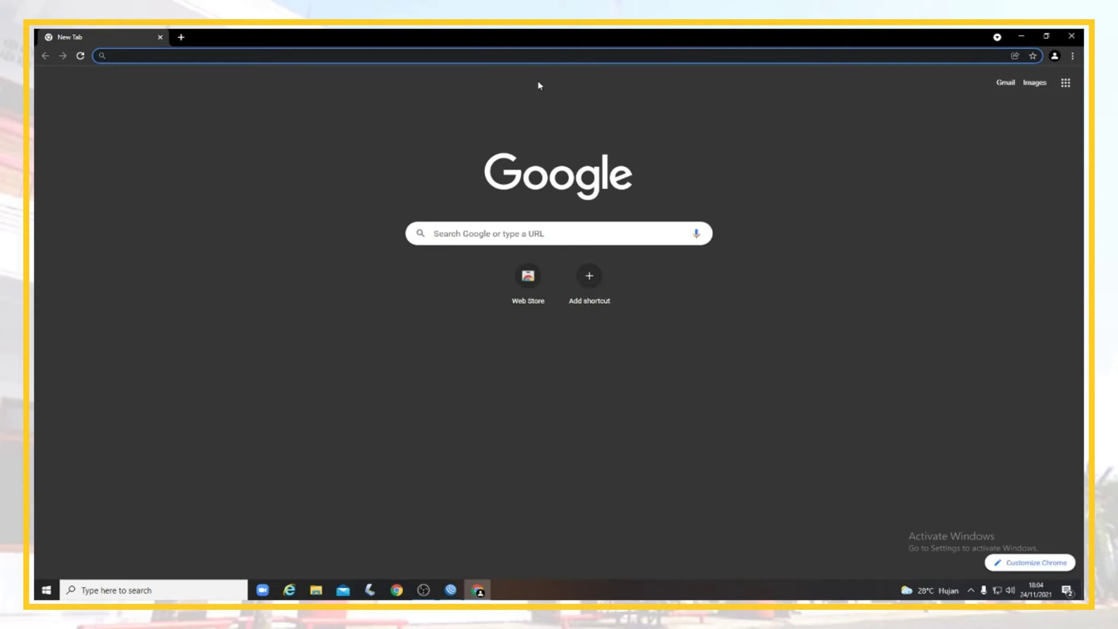
type("google")
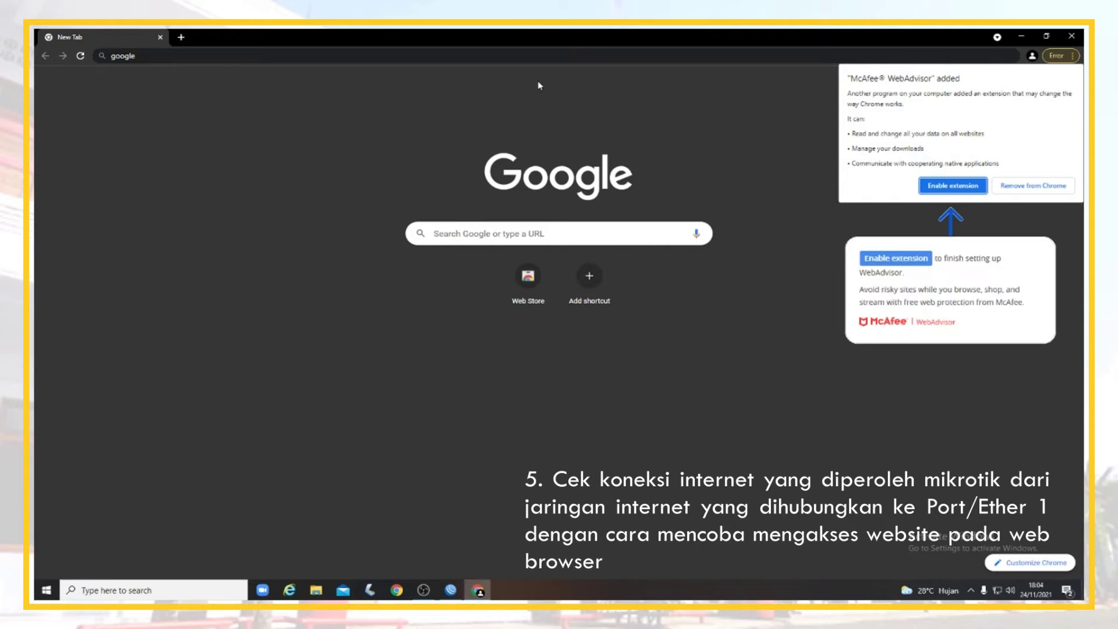
left_click(953, 186)
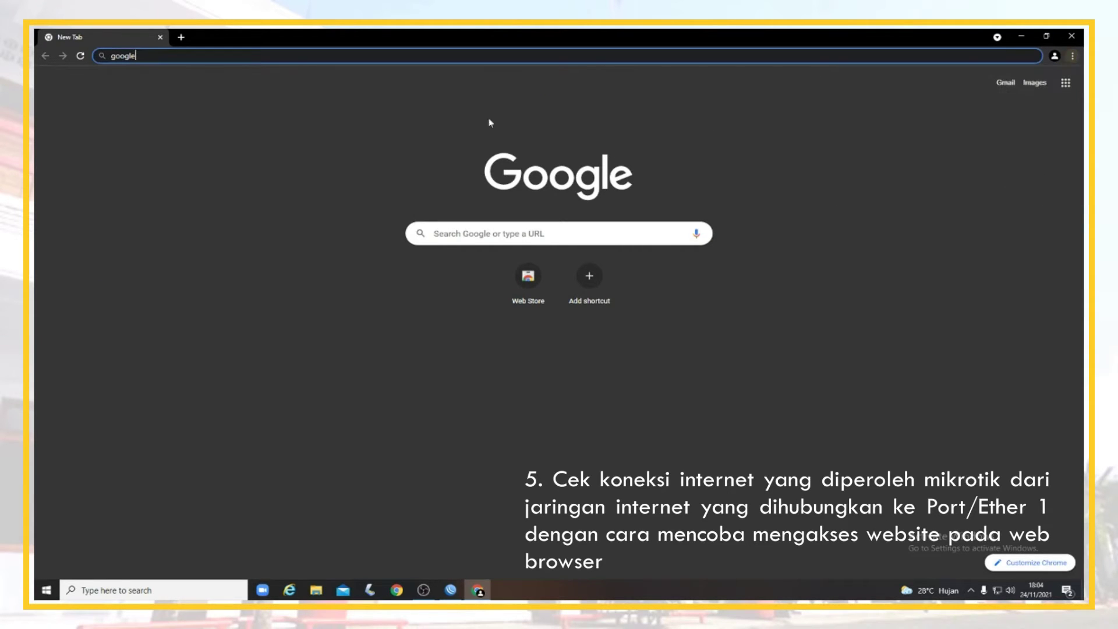
type(".com")
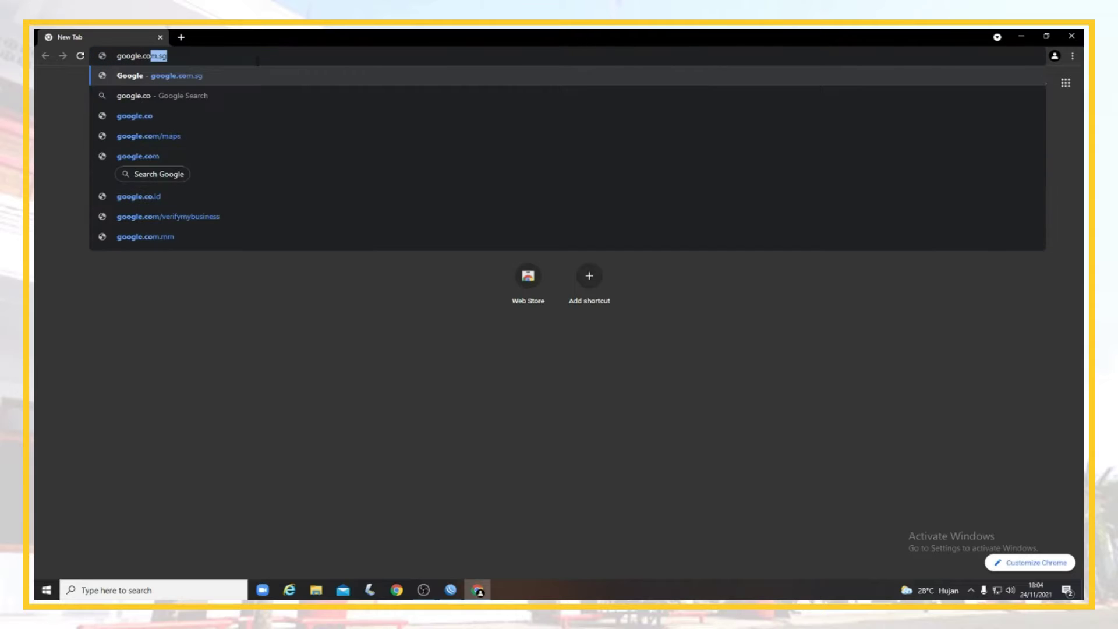
key("Delete")
key("Return")
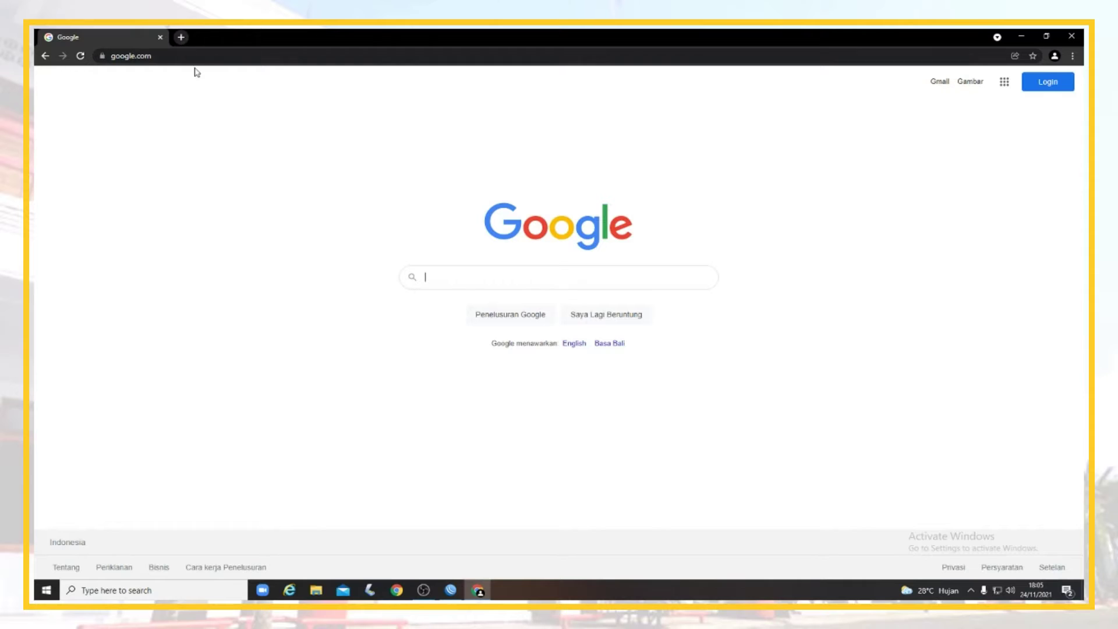
Switch to WinBox and check the status of the ether1 DHCP client, then close the DHCP windows
key("alt+Tab")
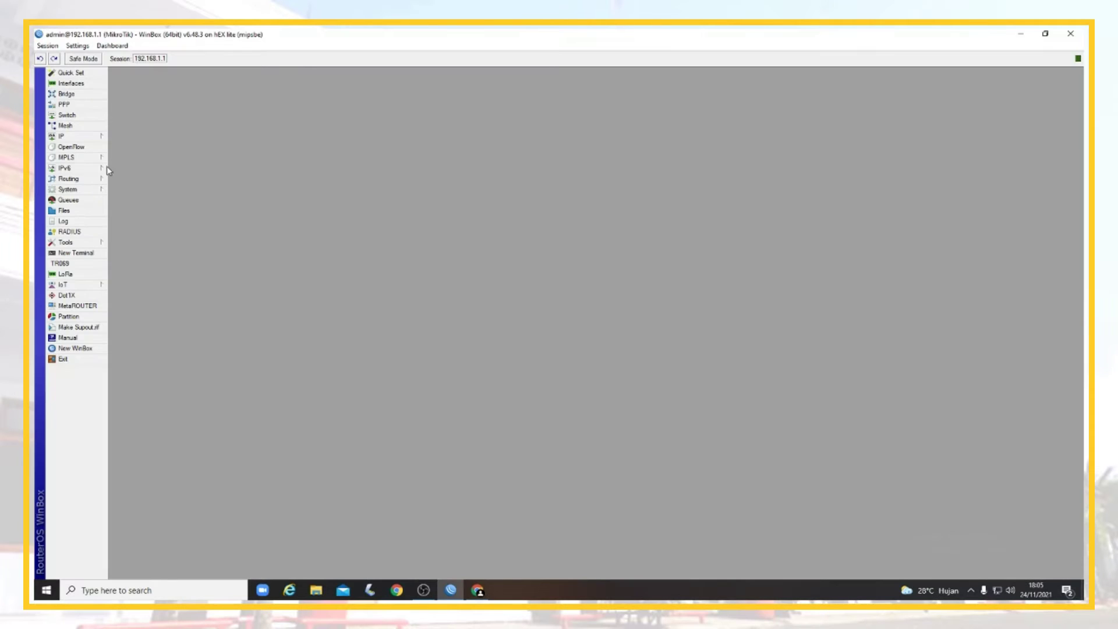
left_click(93, 136)
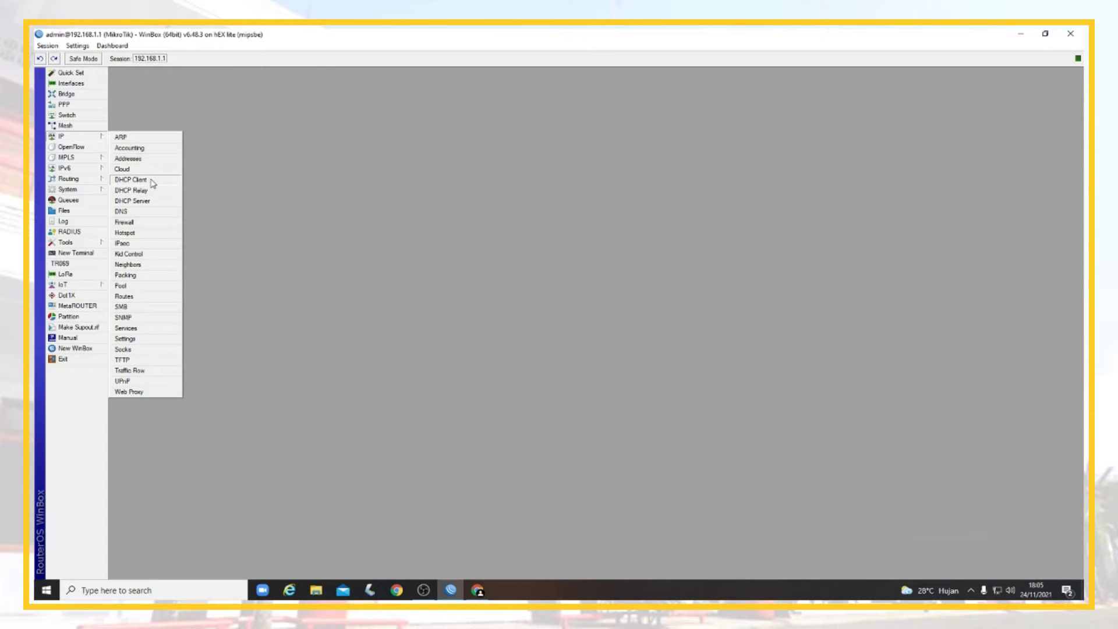
left_click(140, 180)
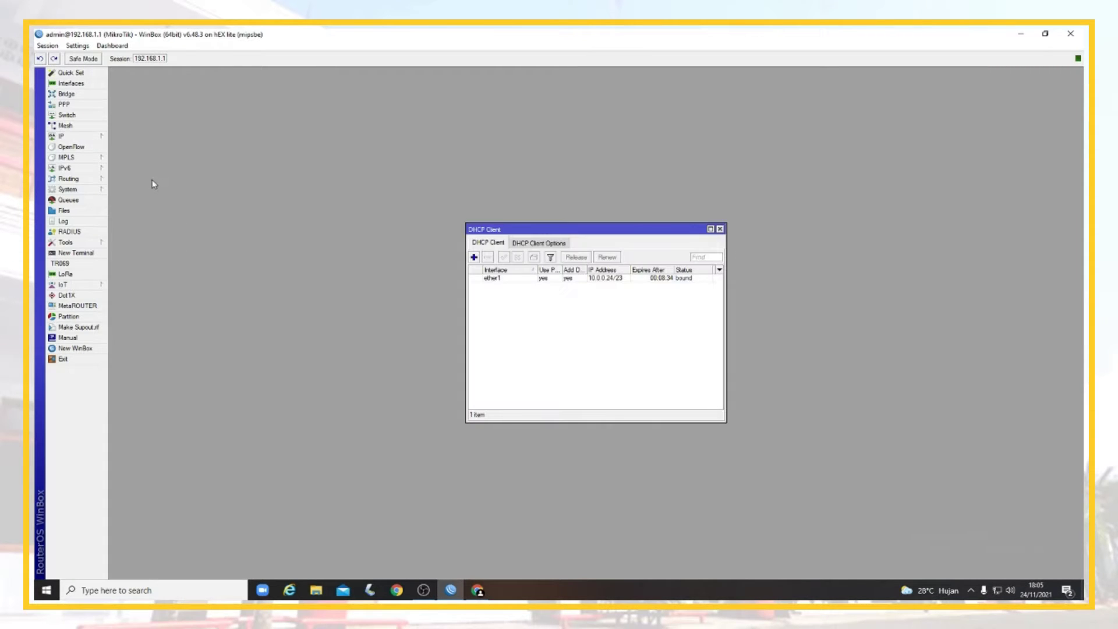
left_click(568, 279)
double_click(506, 281)
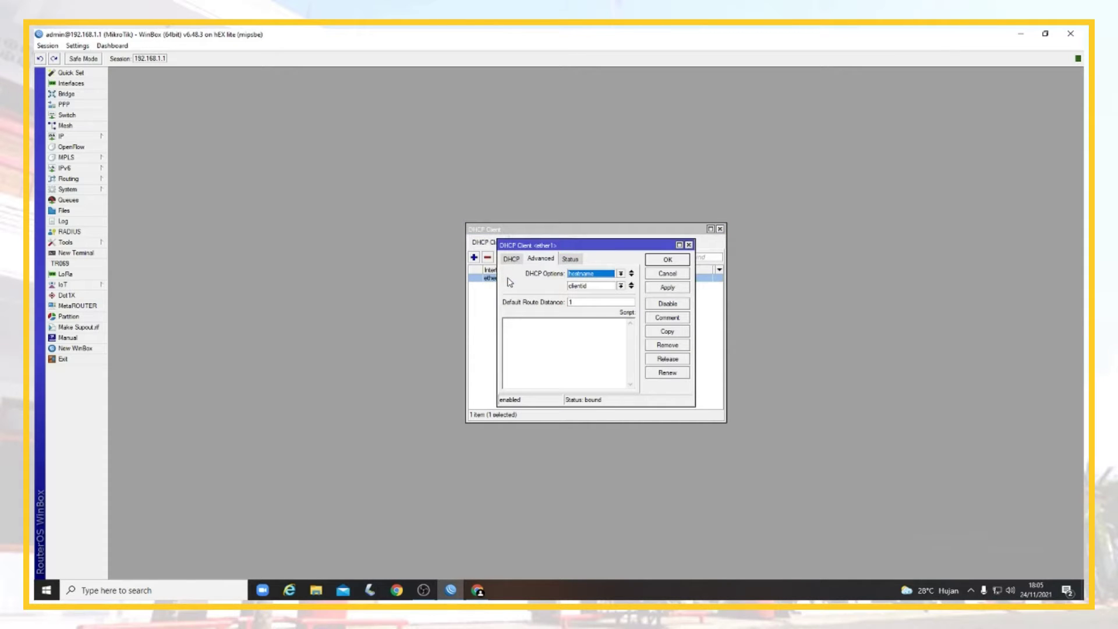
left_click(571, 259)
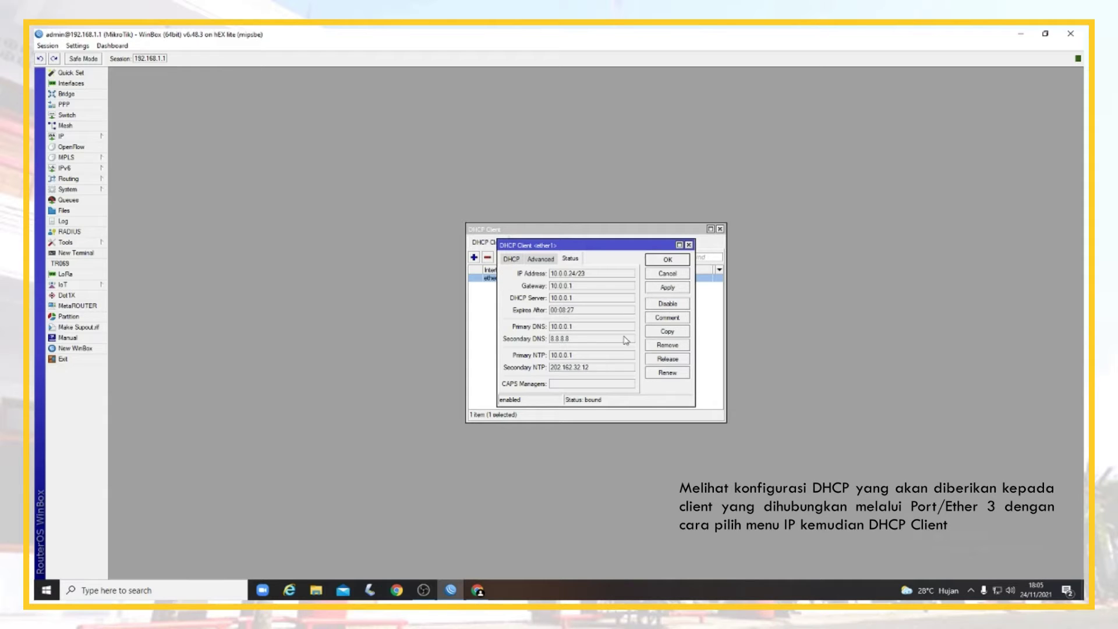
left_click(668, 260)
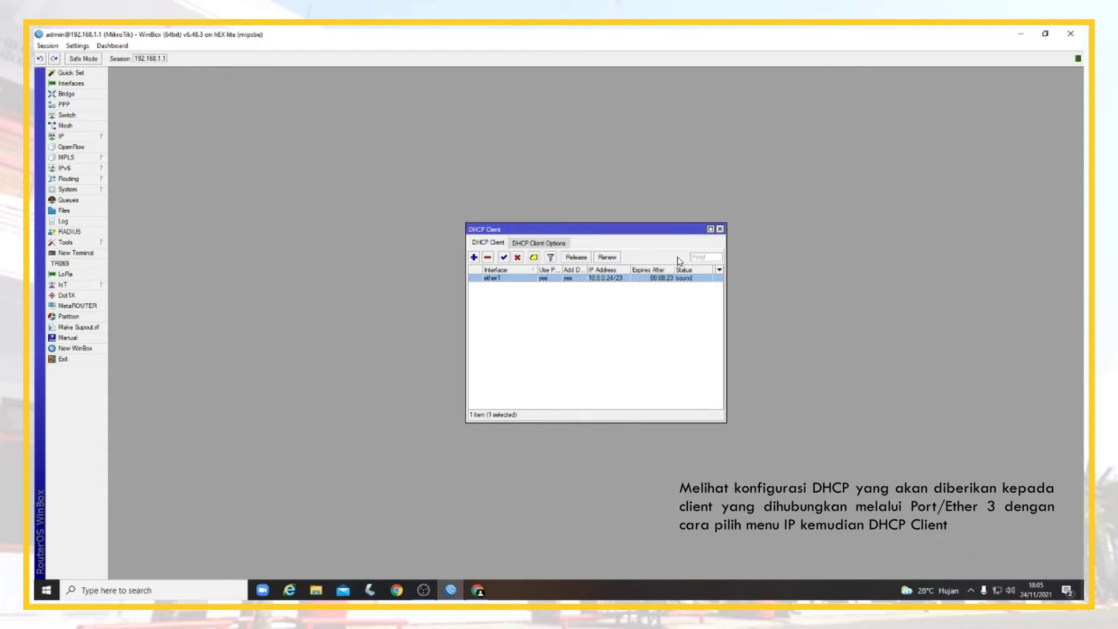
left_click(720, 231)
Review the router's DNS settings and close them
left_click(97, 141)
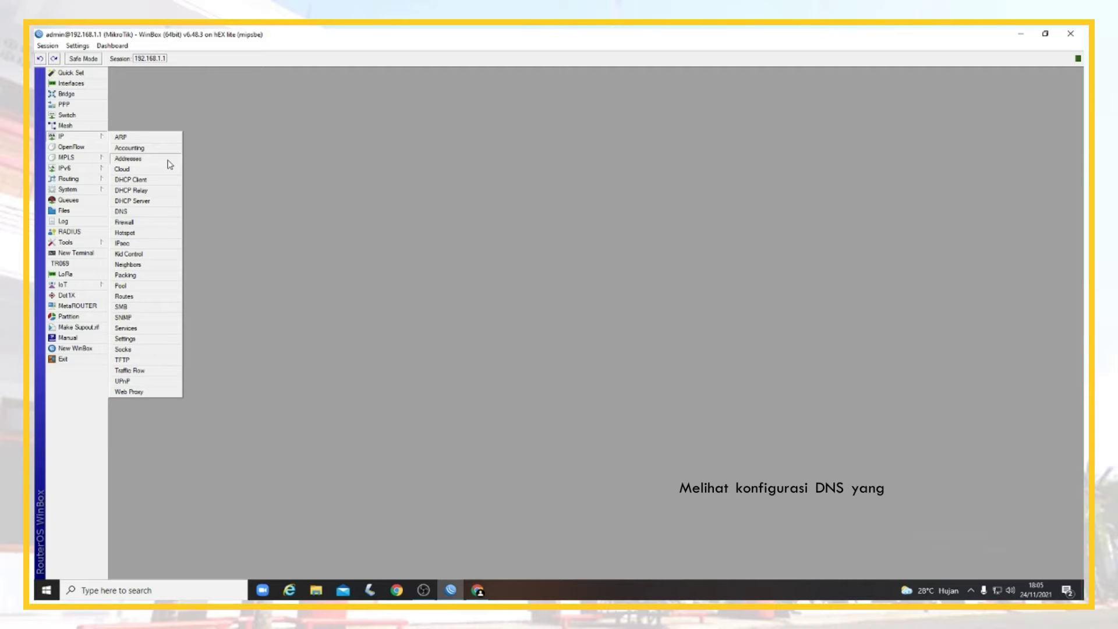
left_click(156, 216)
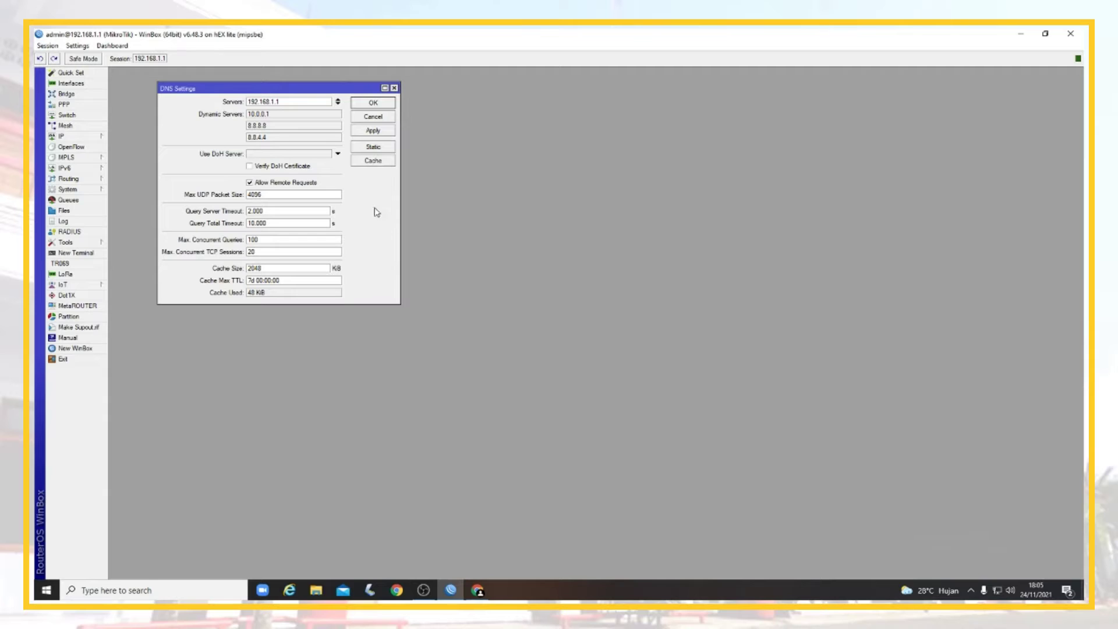
left_click(374, 105)
Open the existing firewall NAT rule on ether1 and choose masquerade as its action
left_click(82, 136)
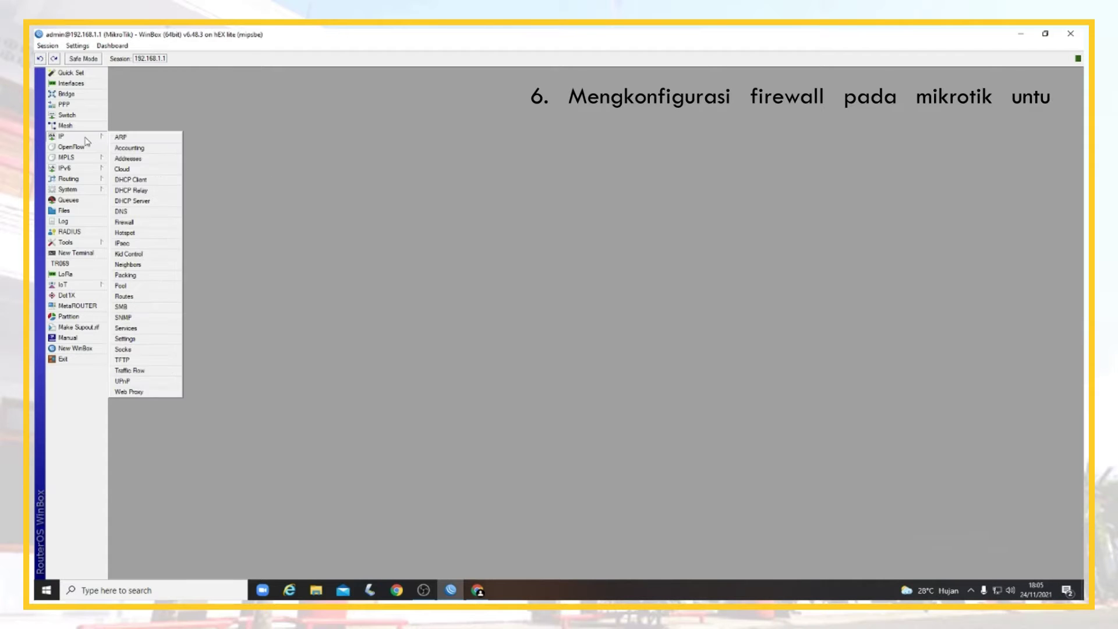
left_click(144, 222)
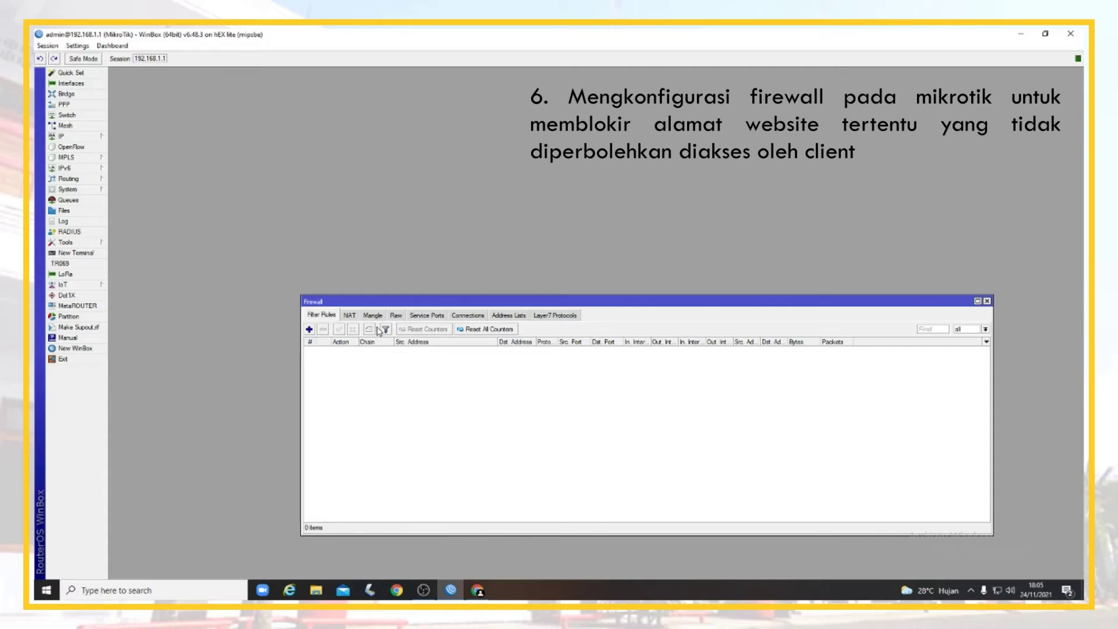
left_click(352, 316)
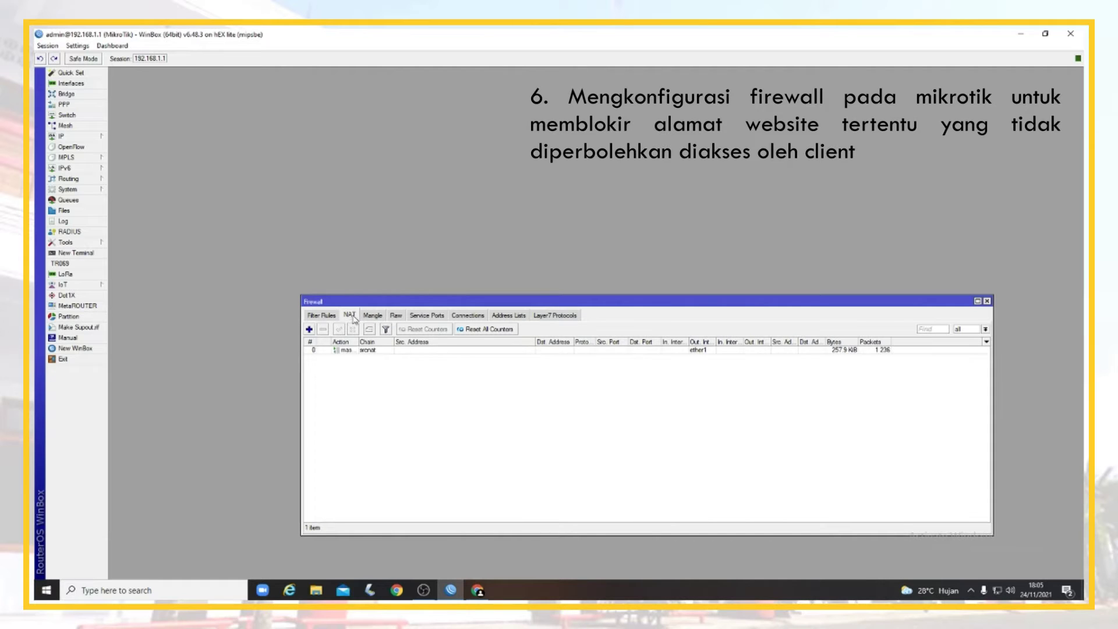
left_click_drag(356, 342, 410, 342)
left_click(367, 352)
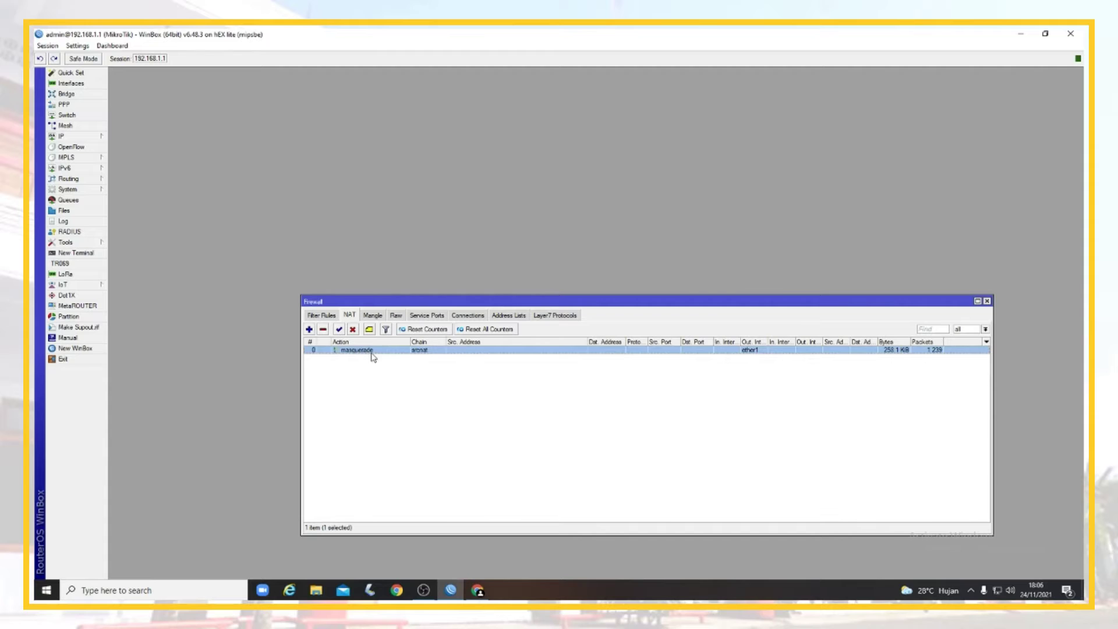
double_click(372, 352)
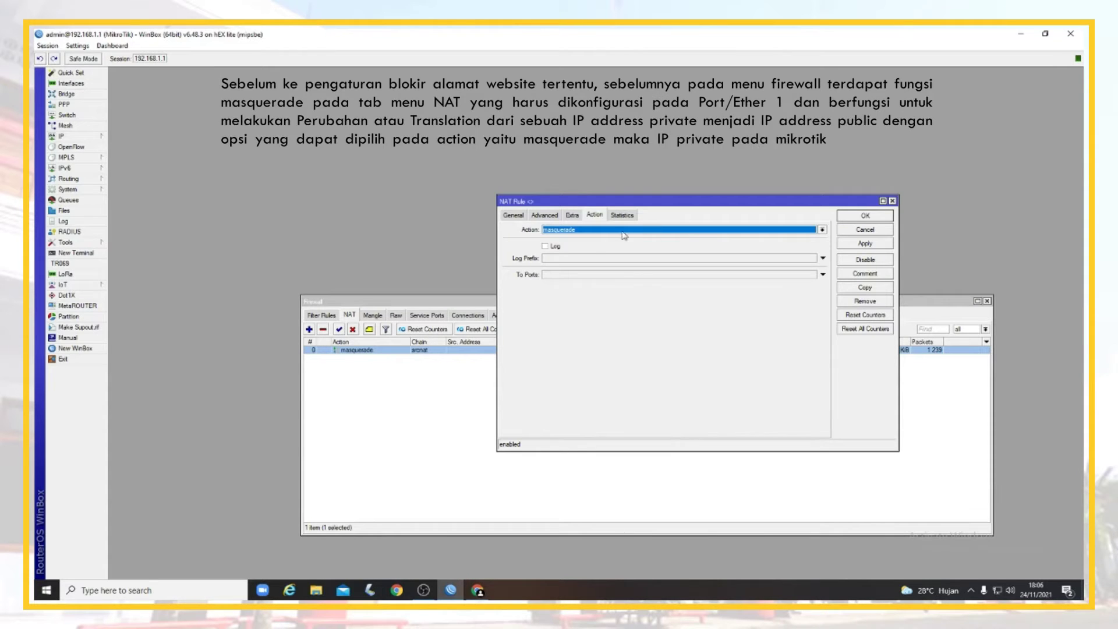
left_click(593, 233)
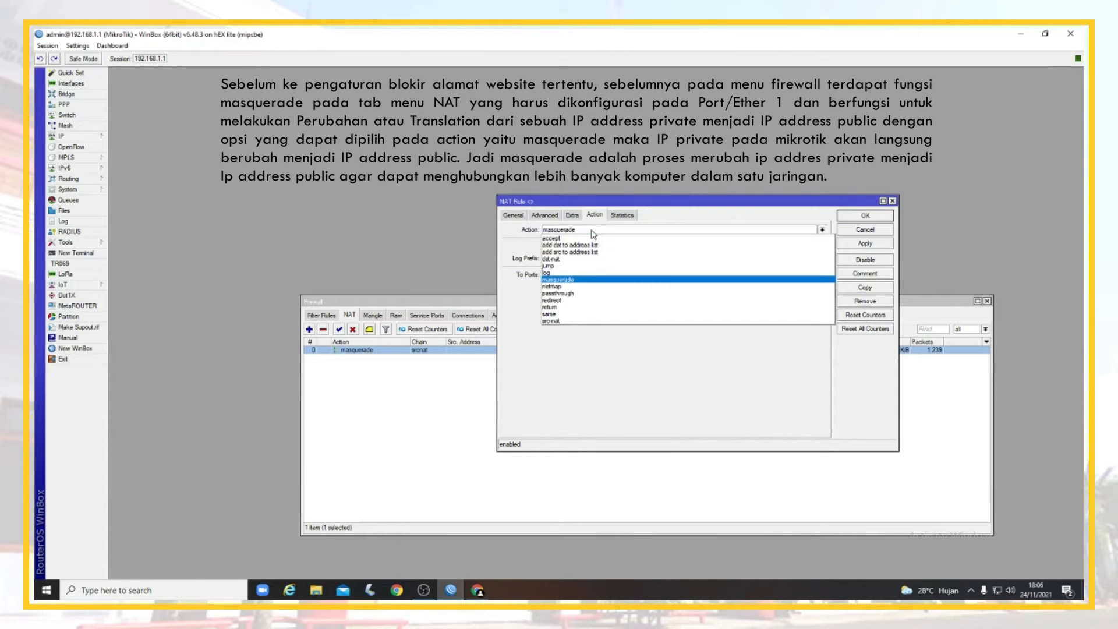
left_click(568, 281)
Review the NAT rule's general, advanced and extra settings, then confirm the rule
left_click(544, 216)
left_click(520, 216)
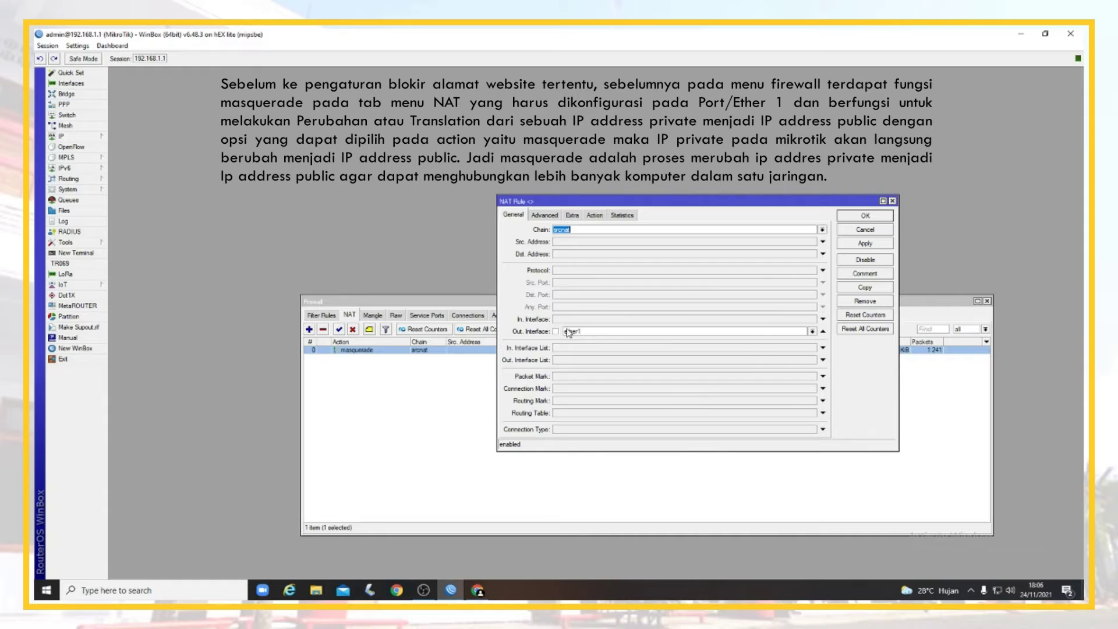
left_click(544, 216)
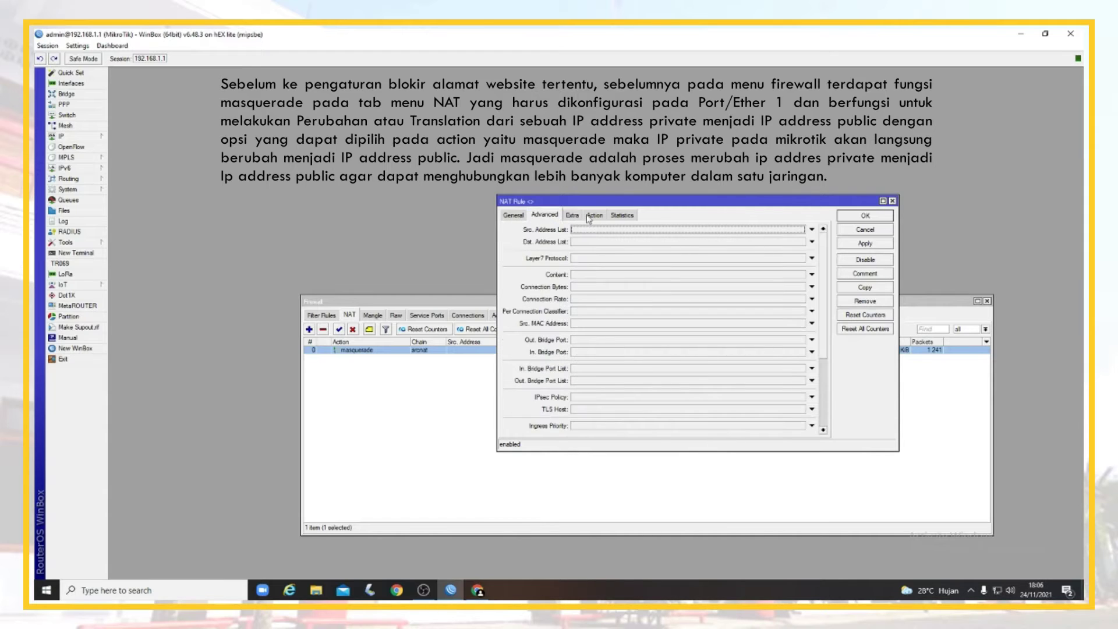
left_click(571, 216)
left_click(520, 216)
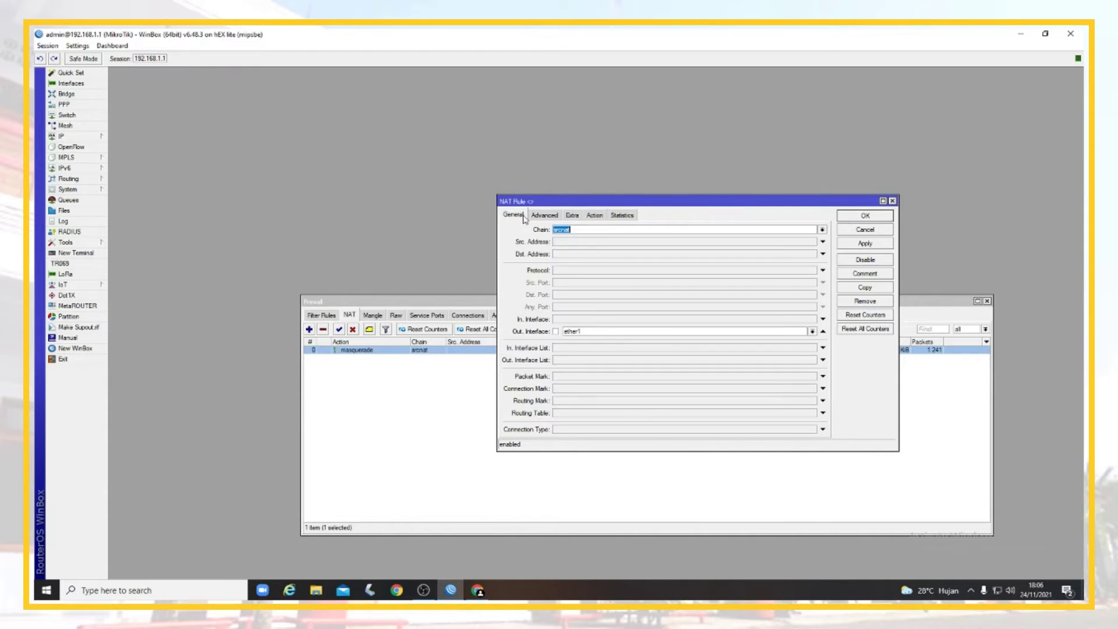
left_click(866, 215)
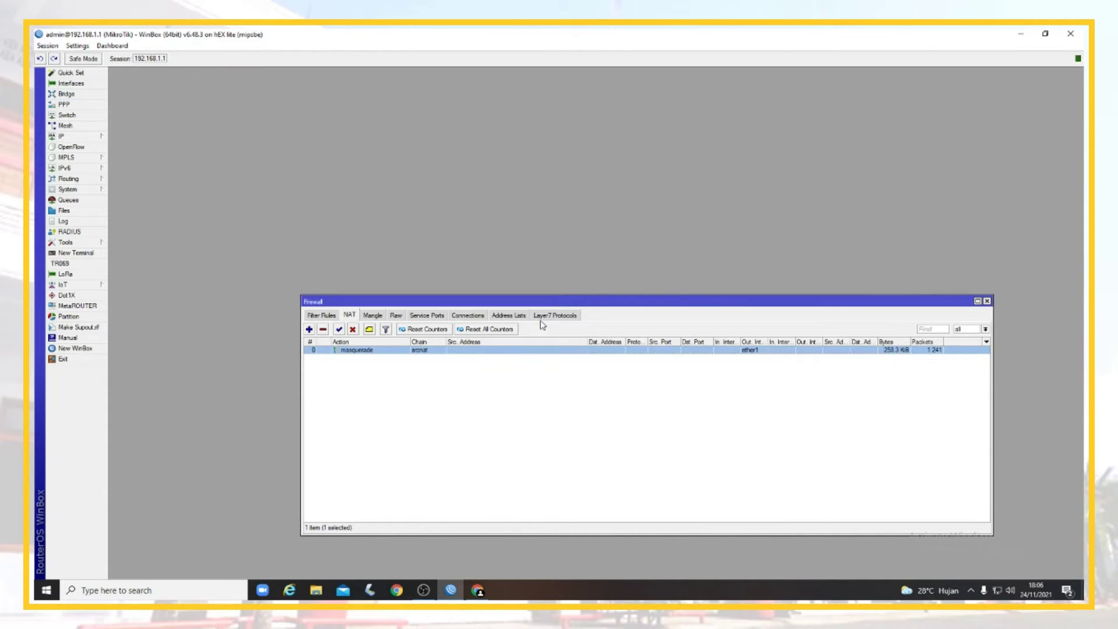
Show the firewall's Layer 7 protocol list, then switch to Chrome and load youtube.com to check access
left_click(325, 316)
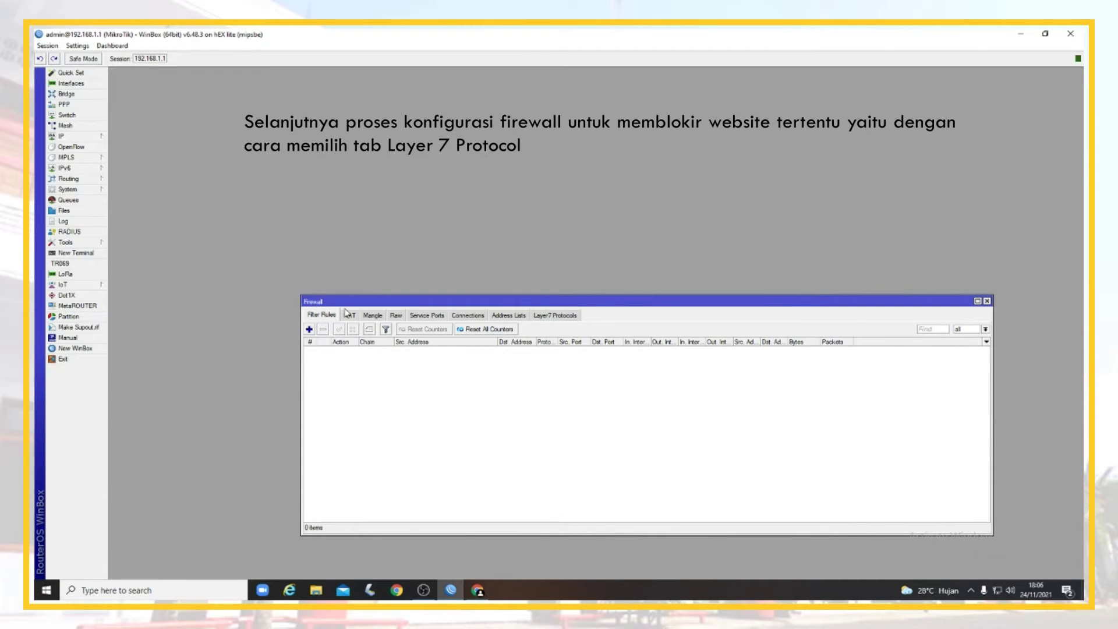
left_click(570, 320)
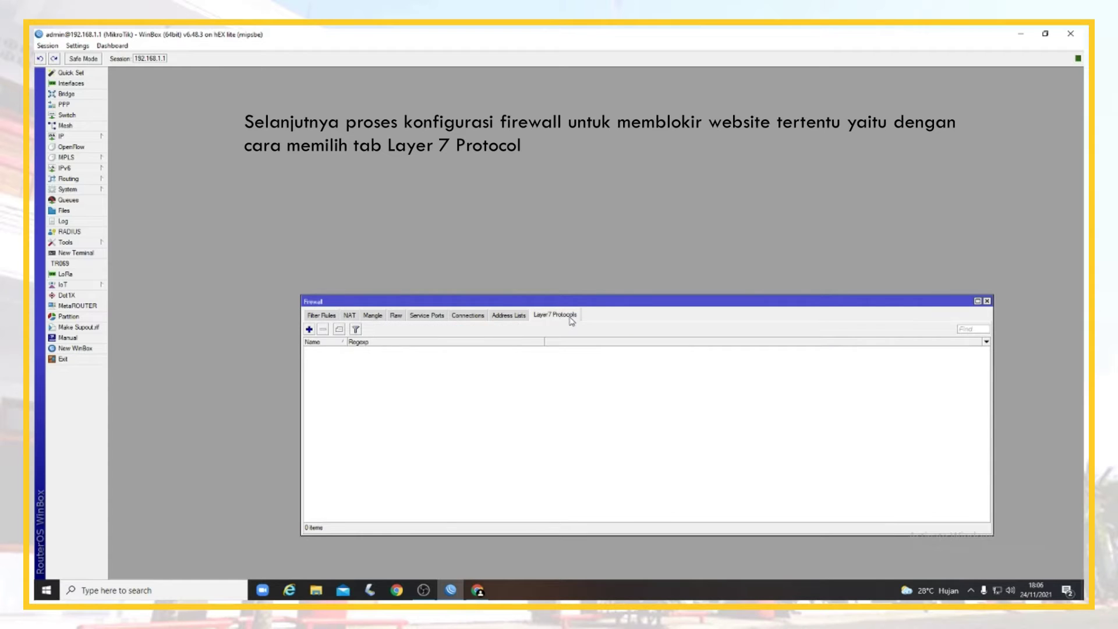
left_click(478, 590)
left_click(177, 59)
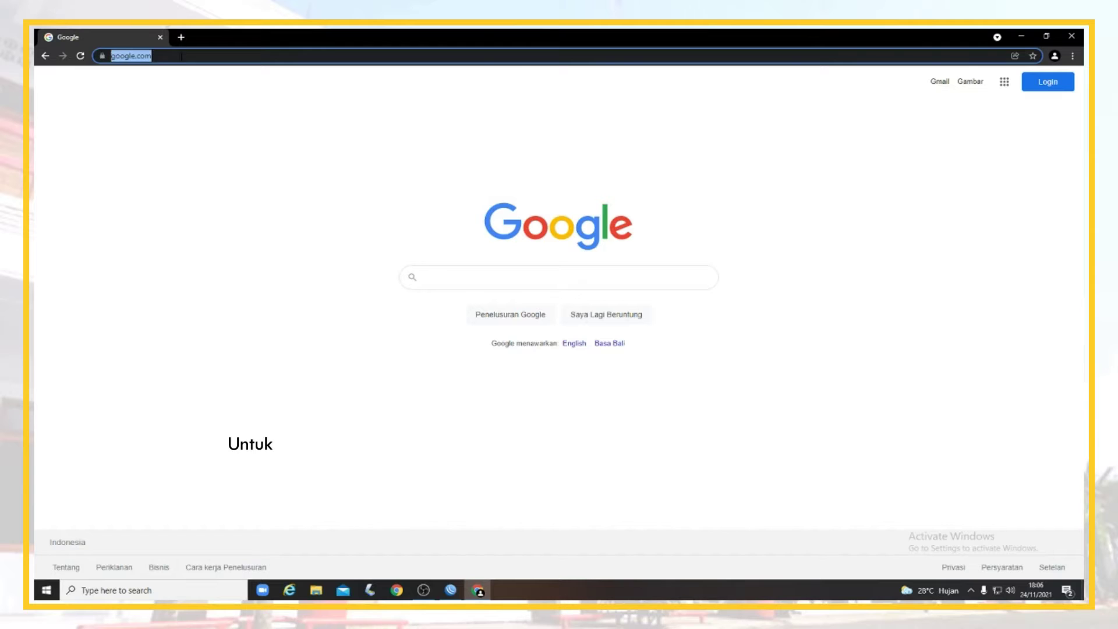
type("youtube")
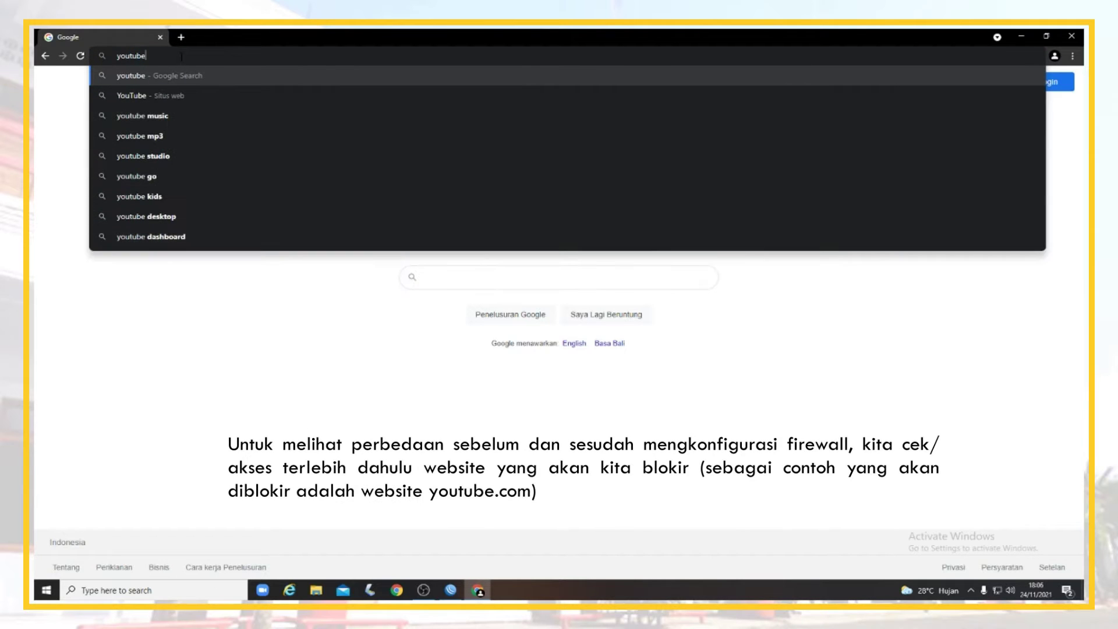
type(".com")
key("Return")
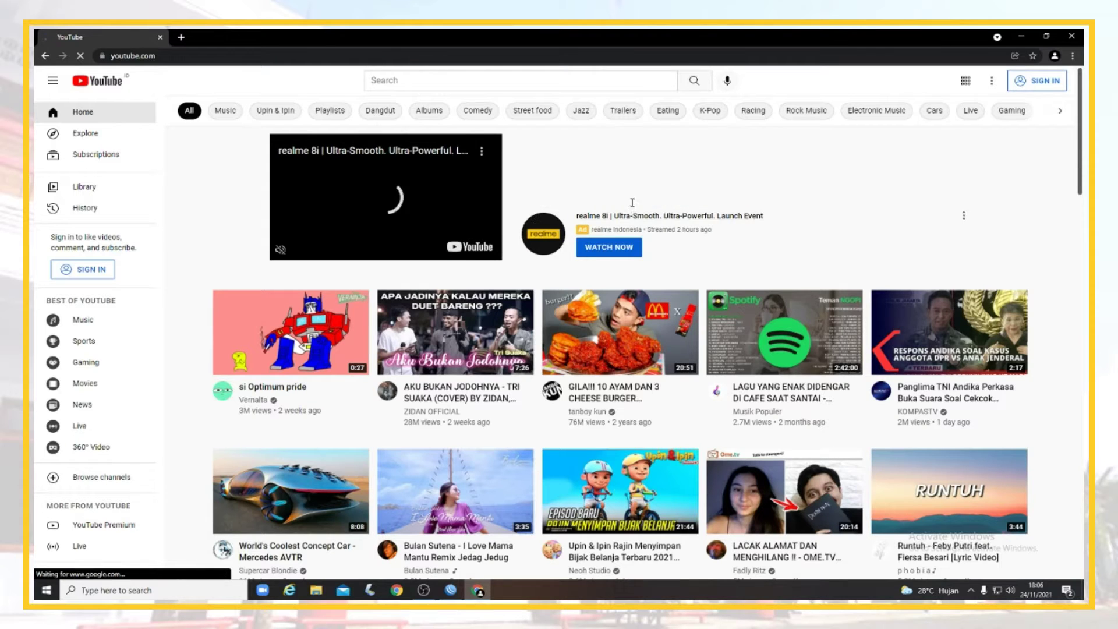
key("alt+Tab")
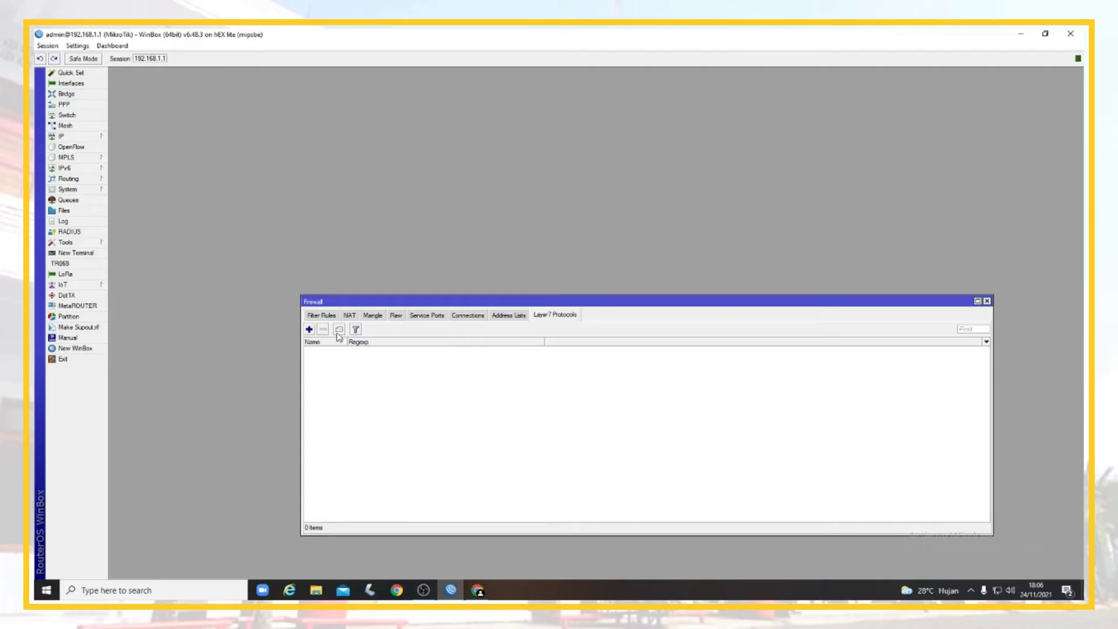
left_click(309, 329)
left_click_drag(781, 408, 569, 383)
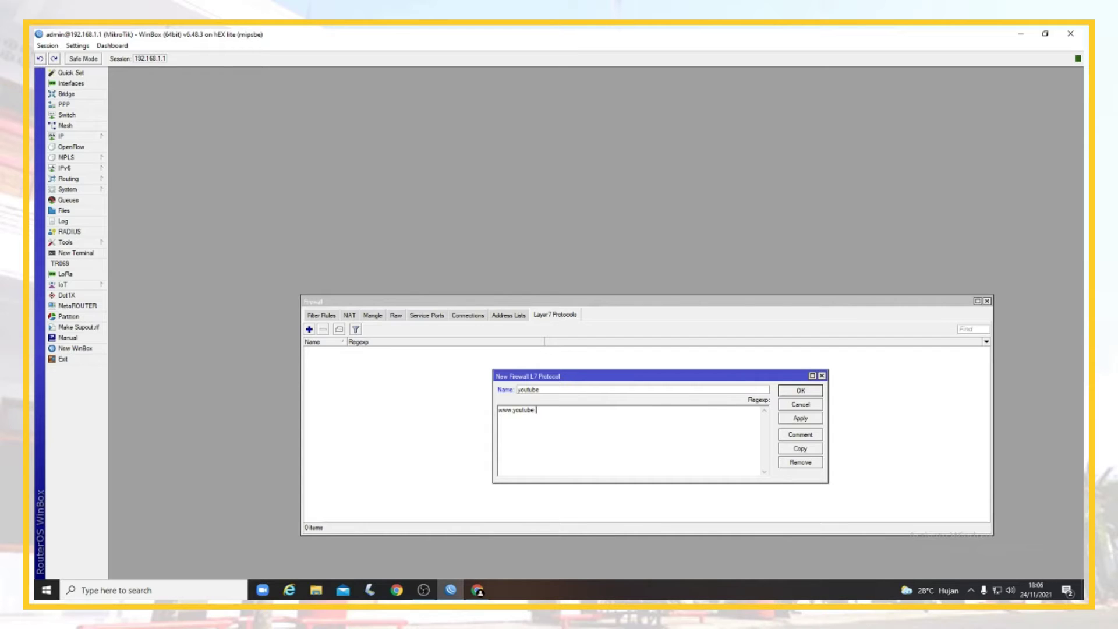
left_click(809, 424)
left_click(810, 393)
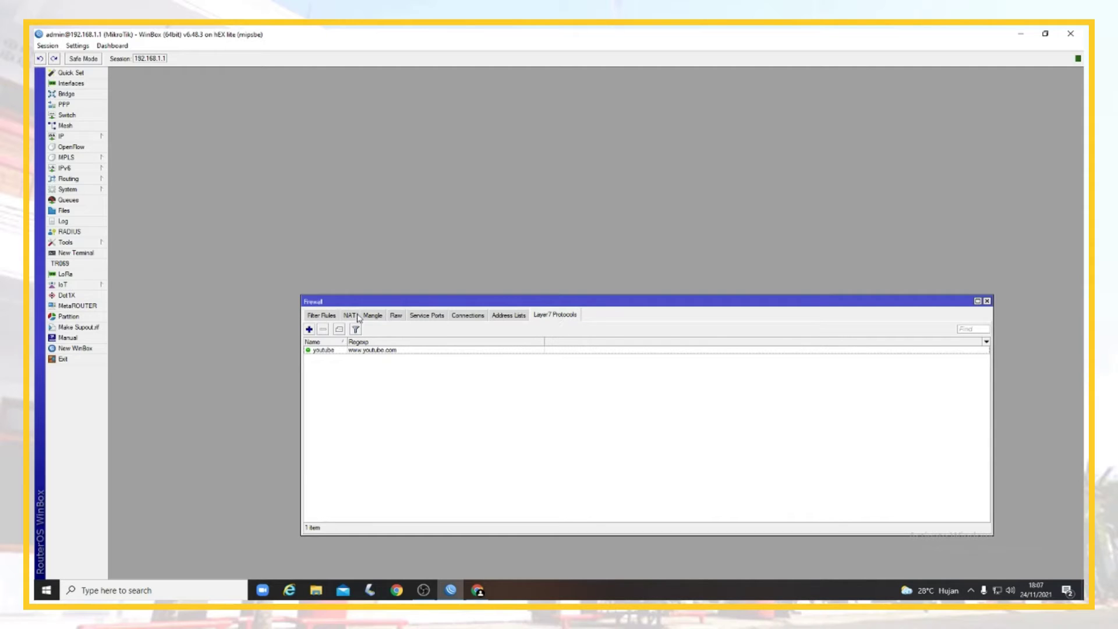
Start a new firewall filter rule with the forward chain and the youtube Layer 7 protocol
left_click(321, 316)
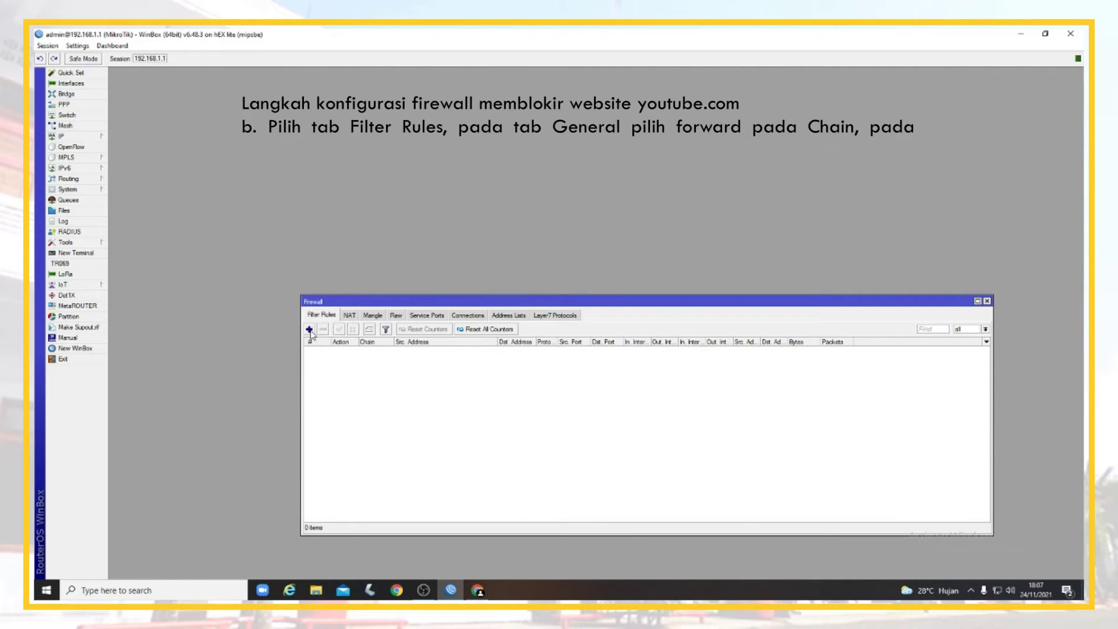
left_click(309, 329)
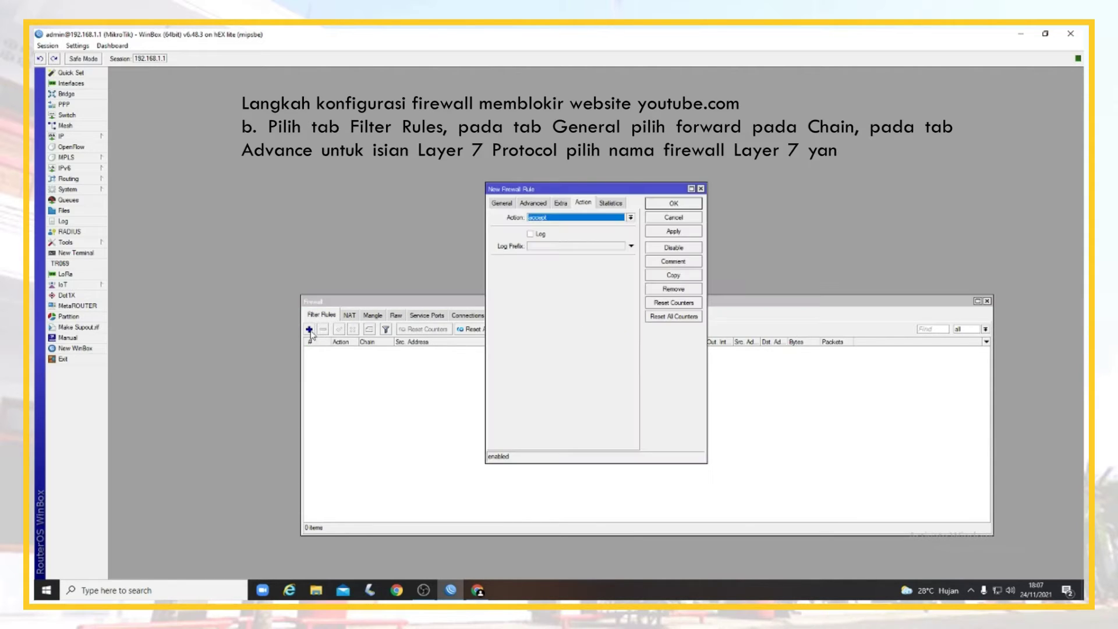
left_click(502, 203)
left_click(596, 219)
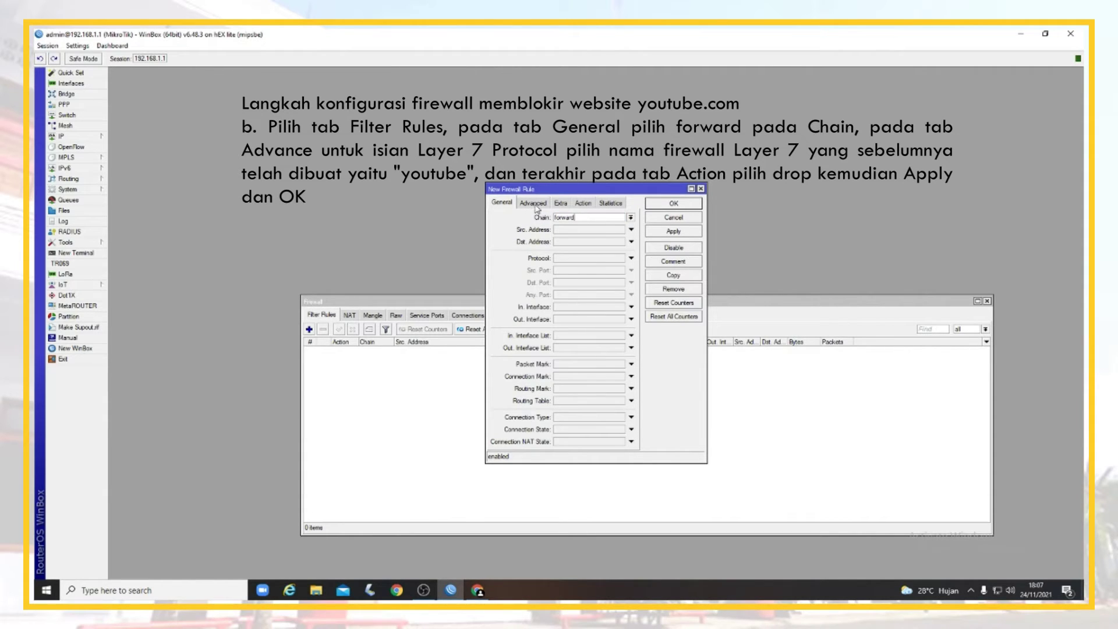
left_click(534, 203)
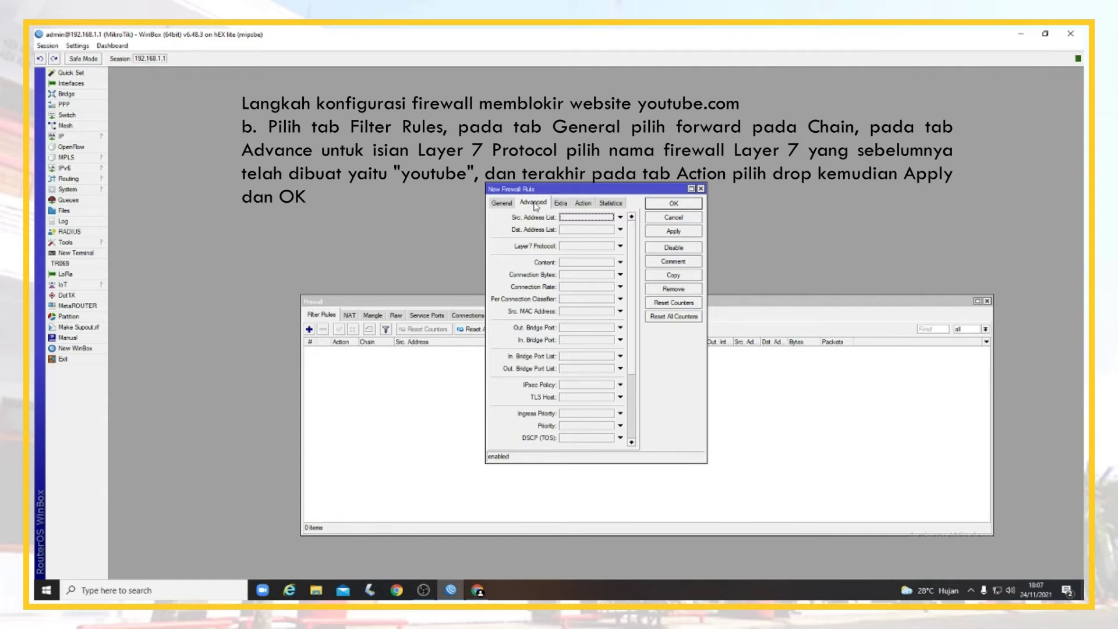
left_click(589, 246)
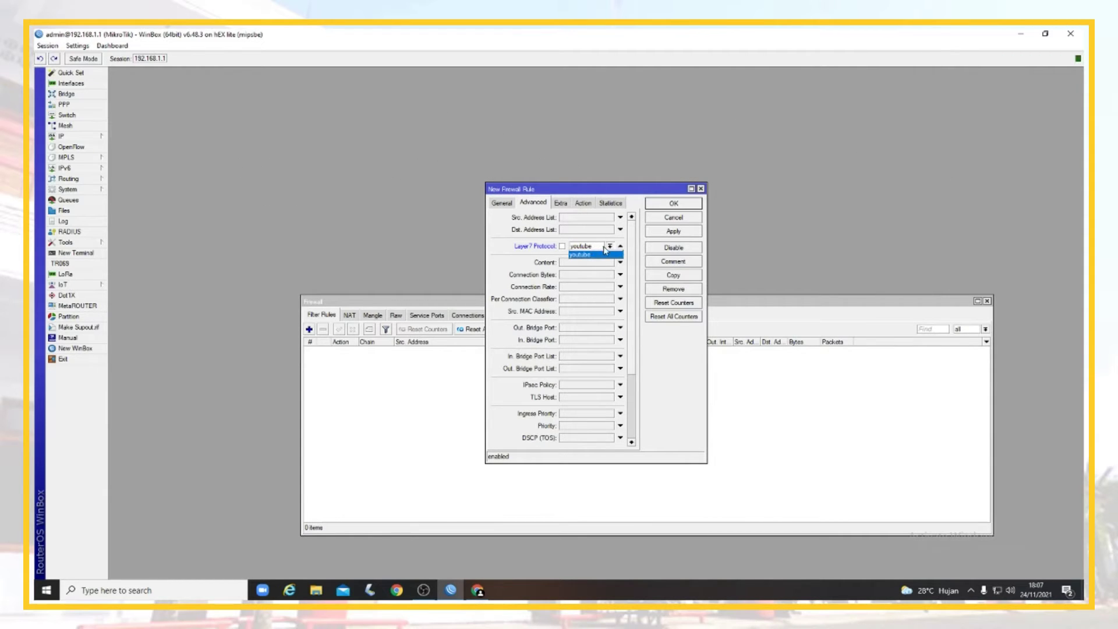
left_click(590, 255)
Set the filter rule's action to drop, then apply and confirm the rule
left_click(584, 204)
left_click(564, 218)
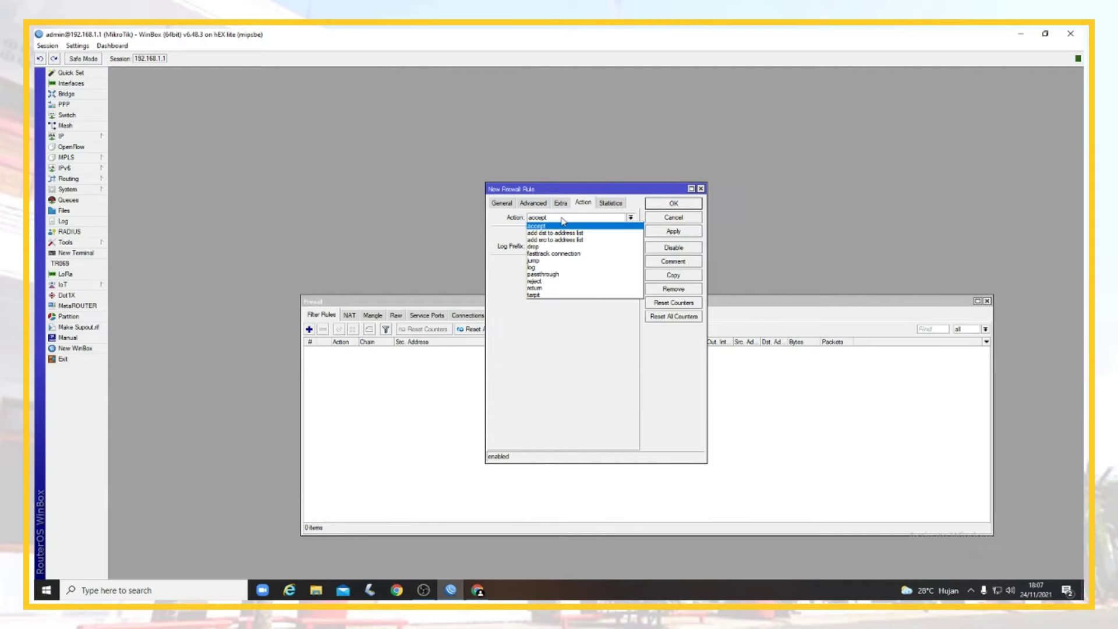
left_click(543, 248)
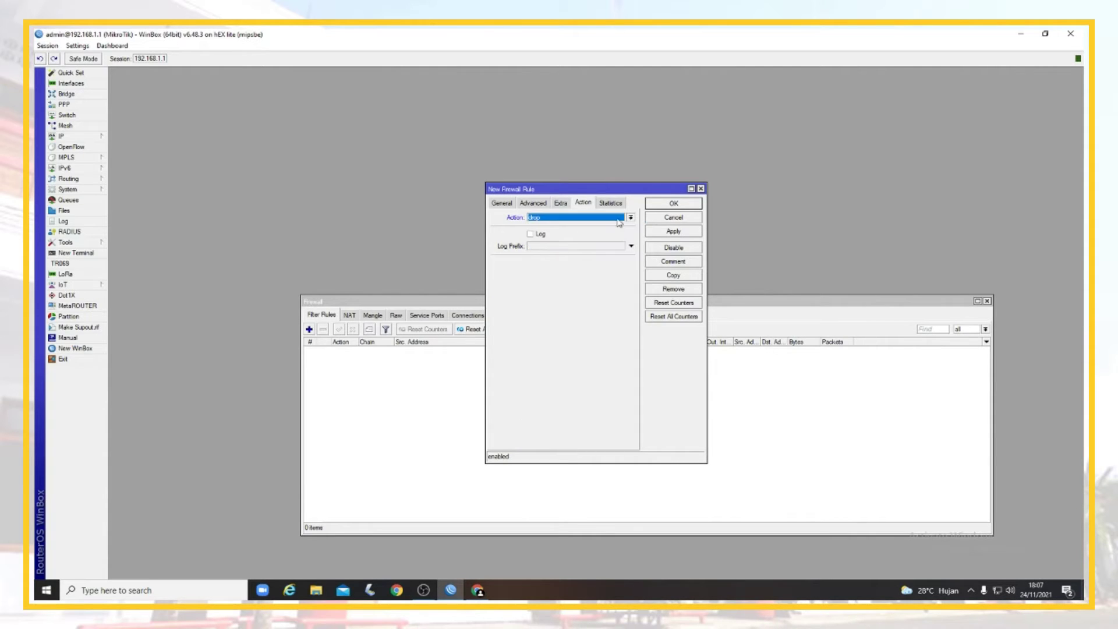
left_click(674, 232)
left_click(683, 203)
left_click(381, 353)
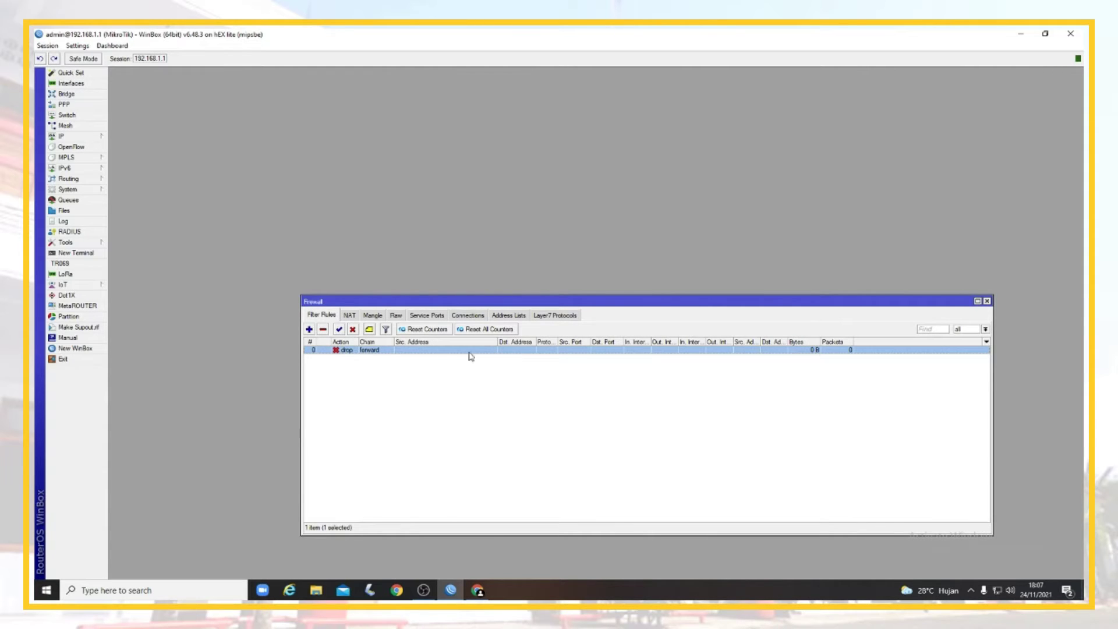
left_click_drag(911, 301, 993, 288)
Switch to Chrome and clear all-time browsing history, cookies and cached files, then close the History and Settings pages
left_click(488, 594)
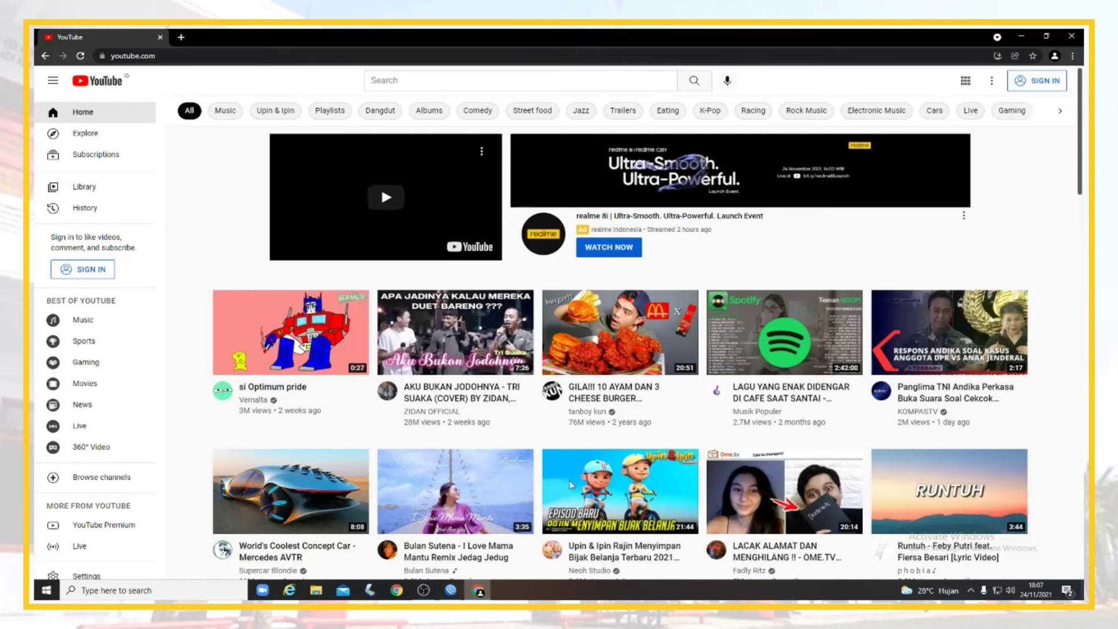
left_click(1072, 56)
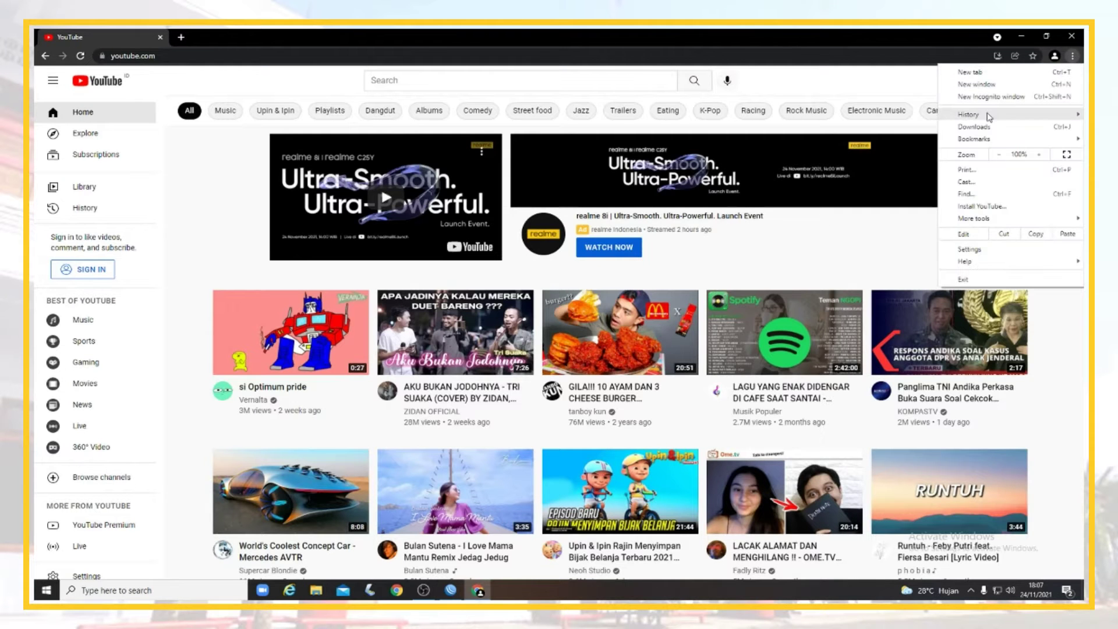
mouse_move(982, 114)
left_click(816, 114)
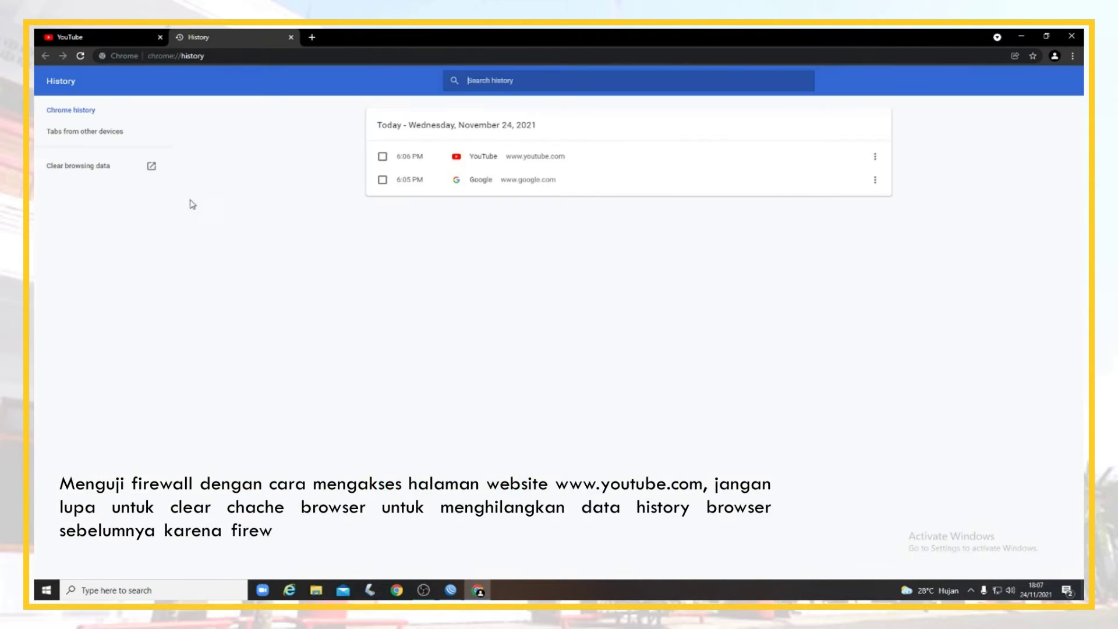
left_click(78, 165)
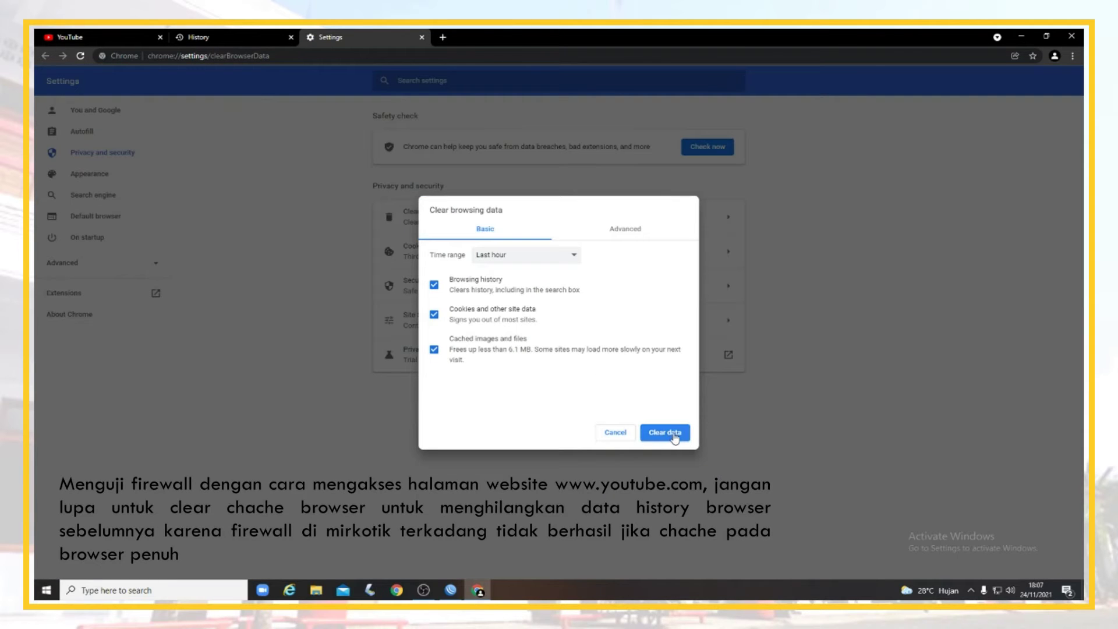
left_click(558, 260)
left_click(526, 303)
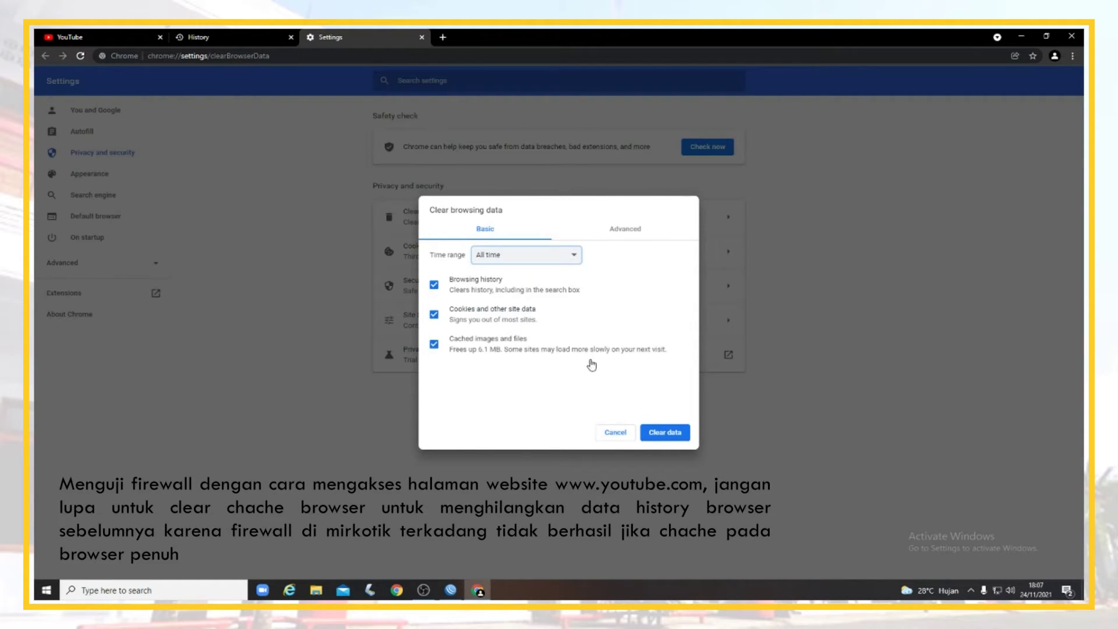
left_click(663, 432)
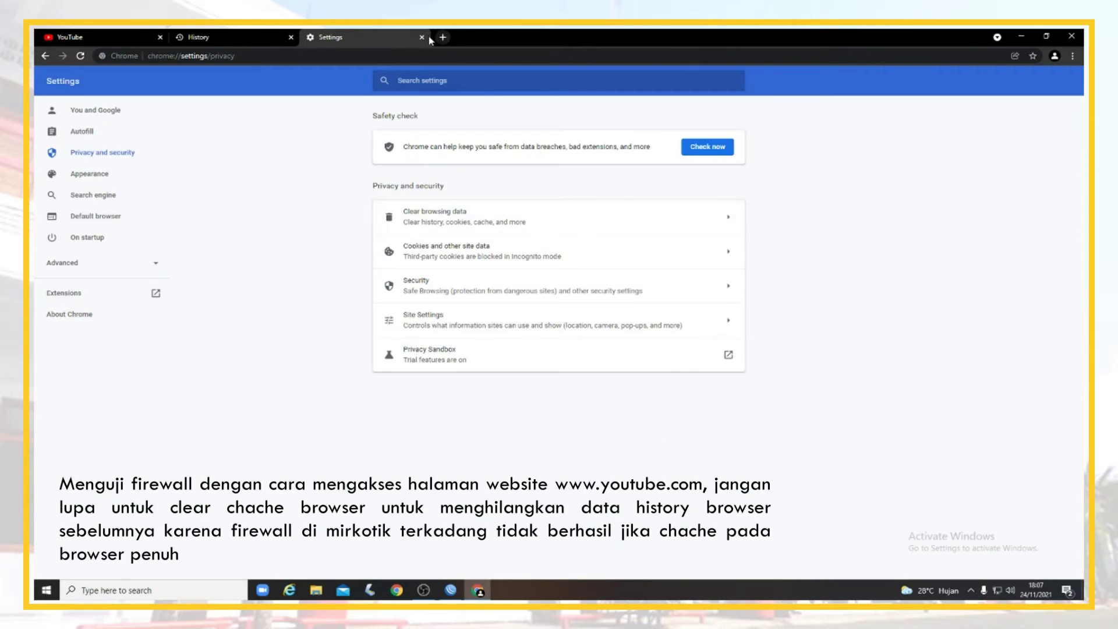
left_click(422, 37)
left_click(291, 37)
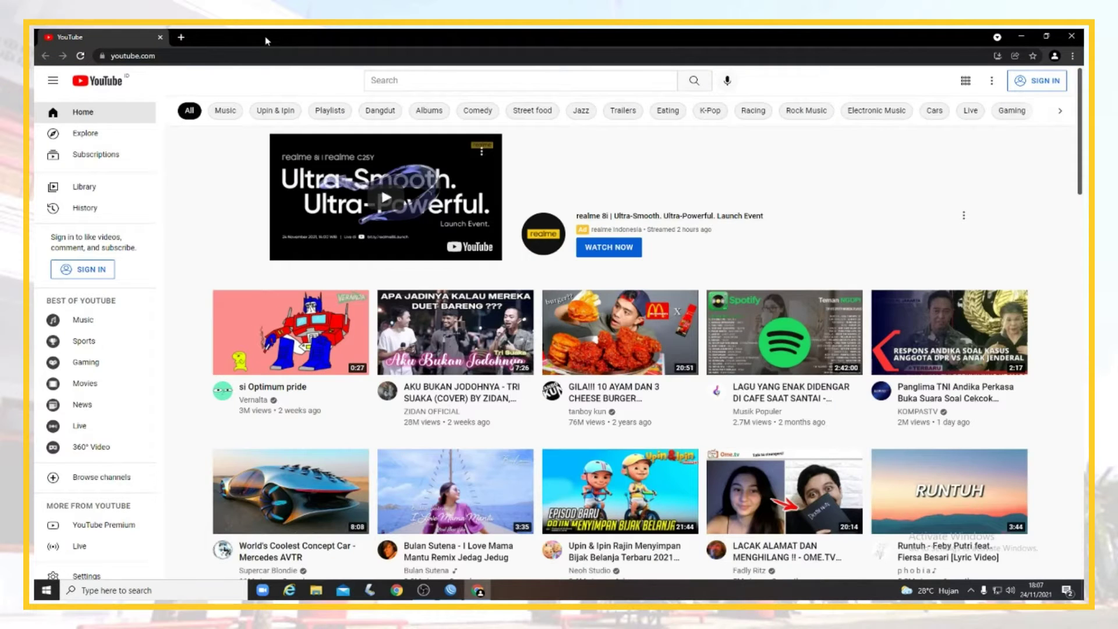
left_click(180, 37)
left_click(159, 36)
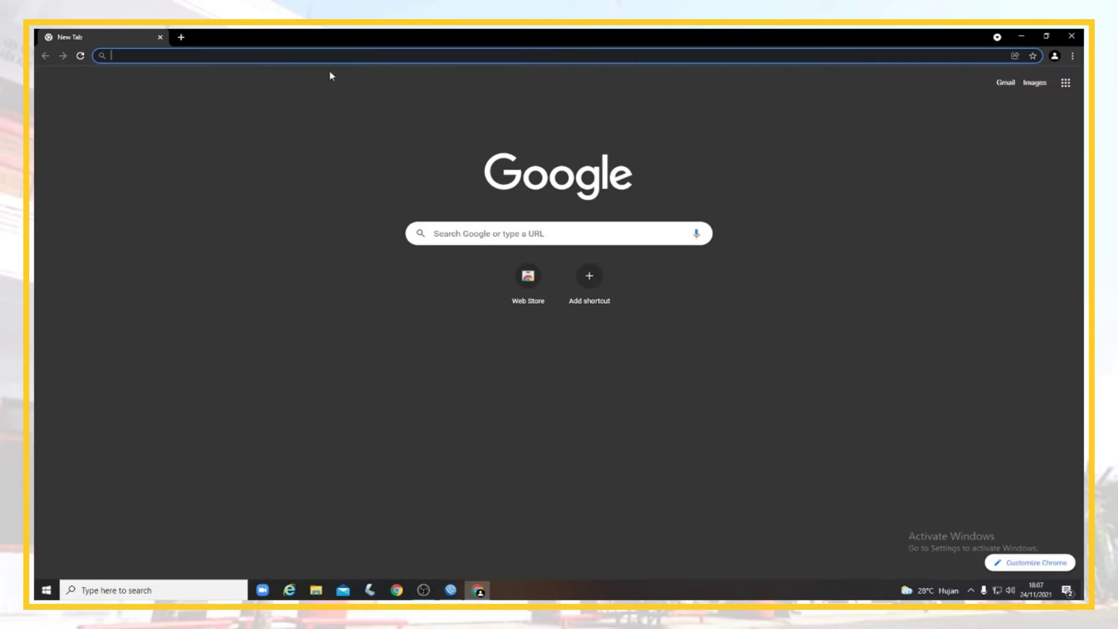
type("w")
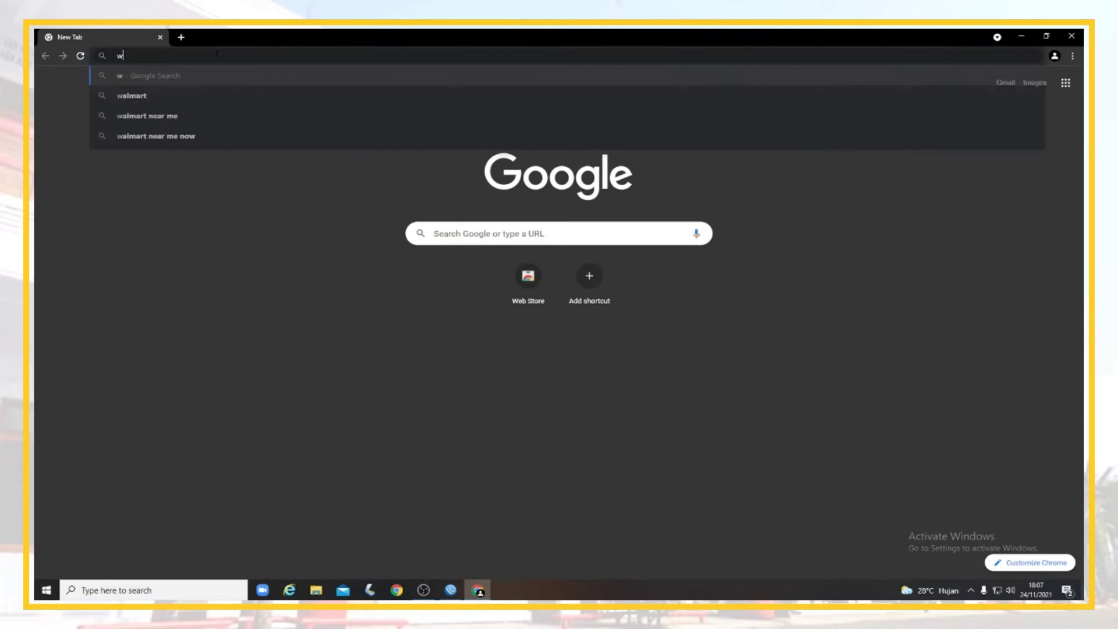
type("ww.youtu")
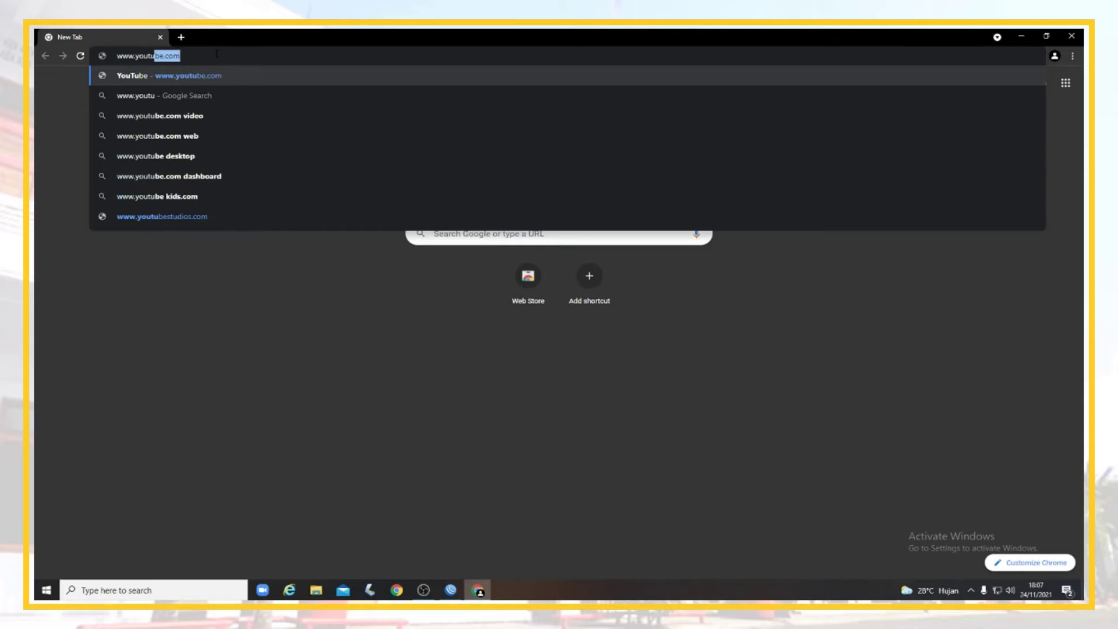
type("be.com")
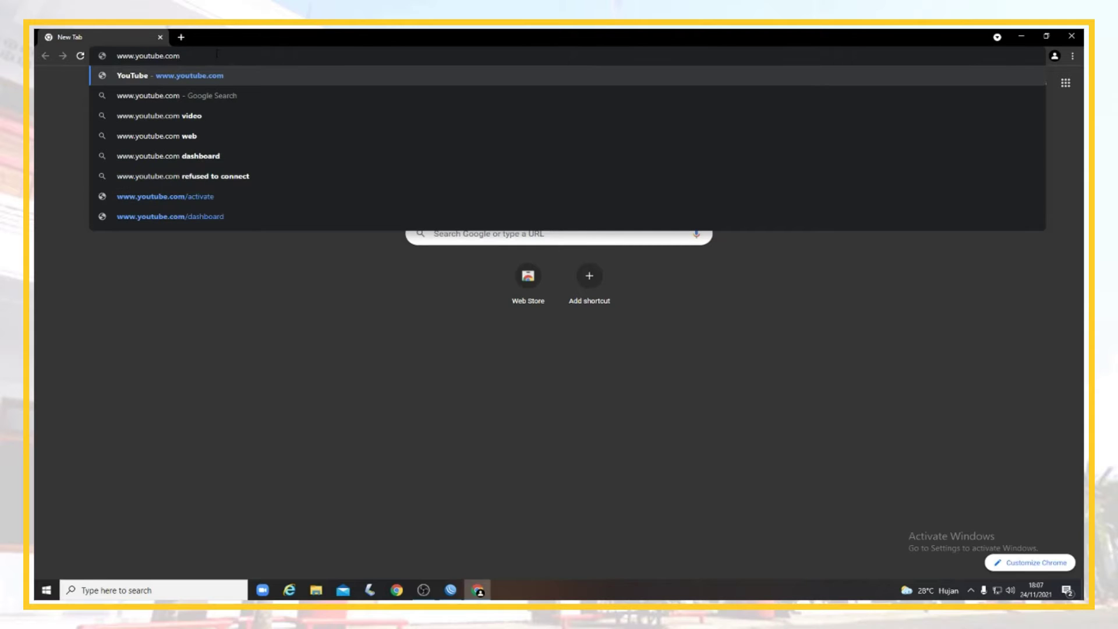
key("Return")
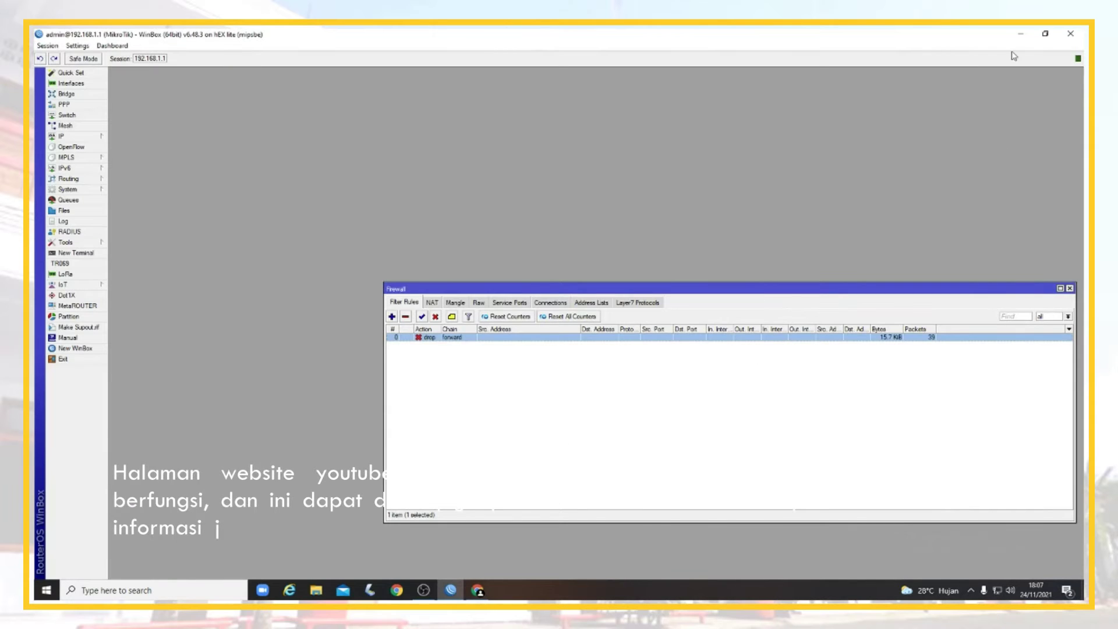
Shrink WinBox to float over Chrome and check the drop rule's Bytes and Packets counters in the filter rules
left_click(1046, 33)
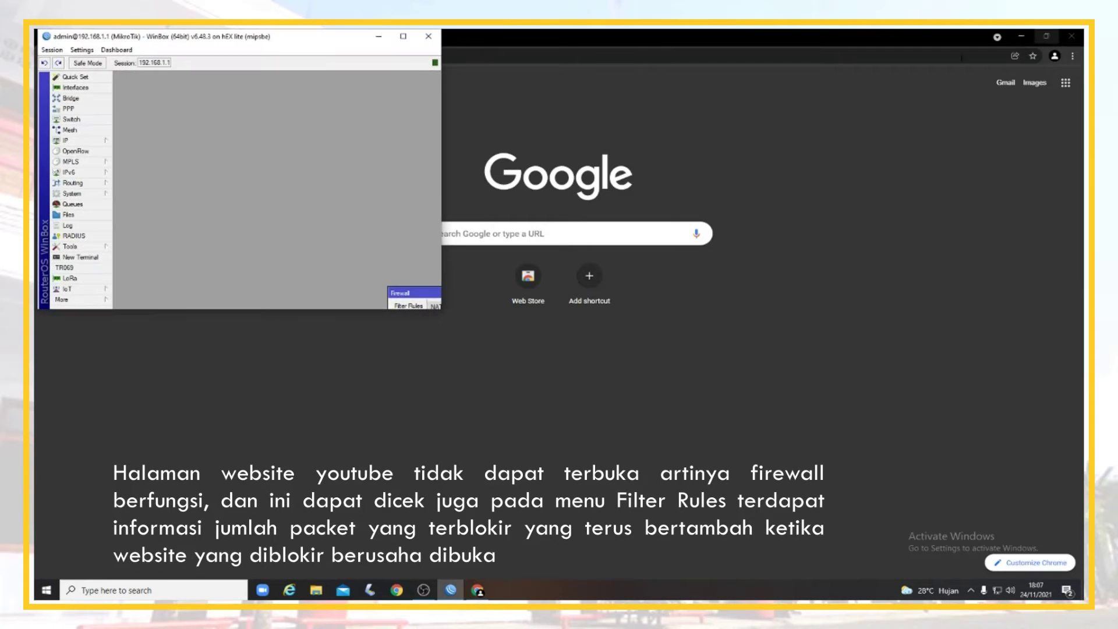
left_click_drag(263, 40, 735, 173)
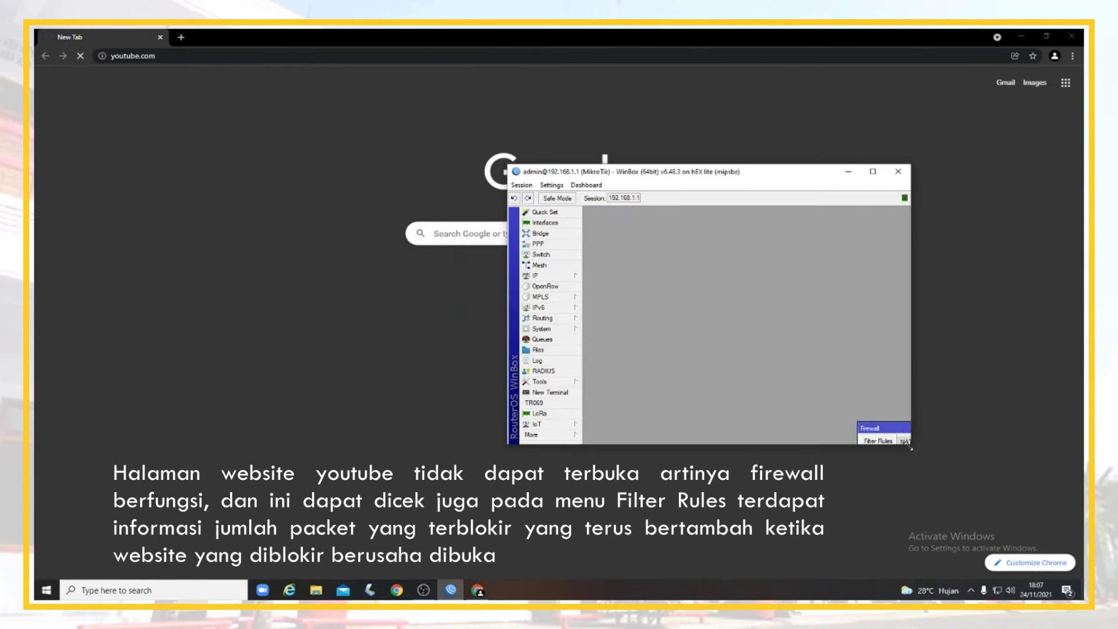
double_click(897, 432)
left_click_drag(664, 242, 616, 234)
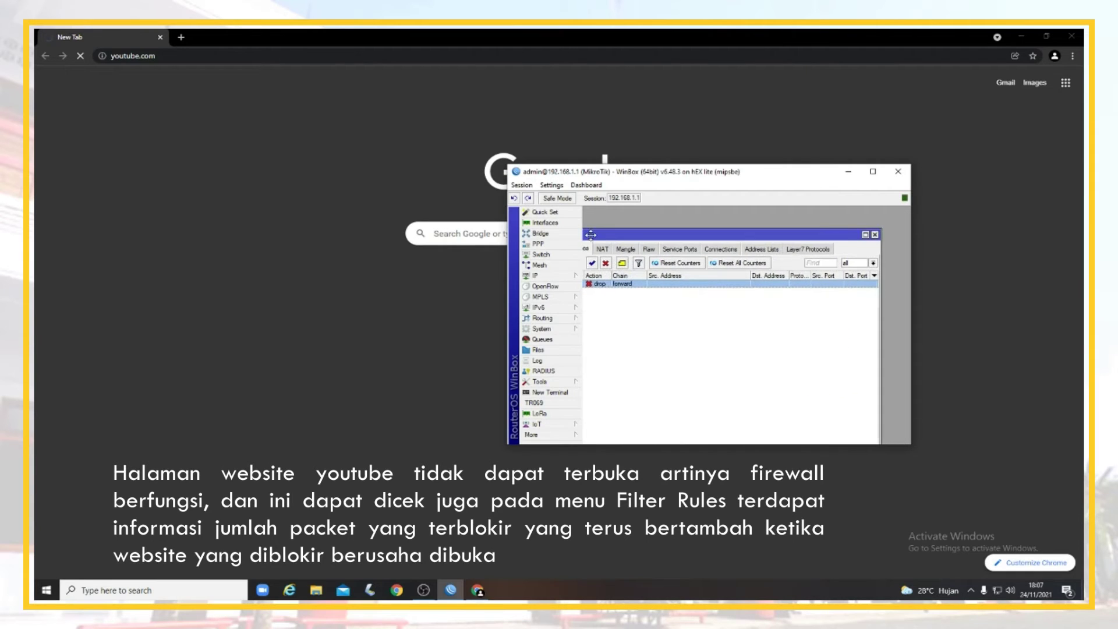
double_click(704, 234)
left_click_drag(733, 433, 896, 427)
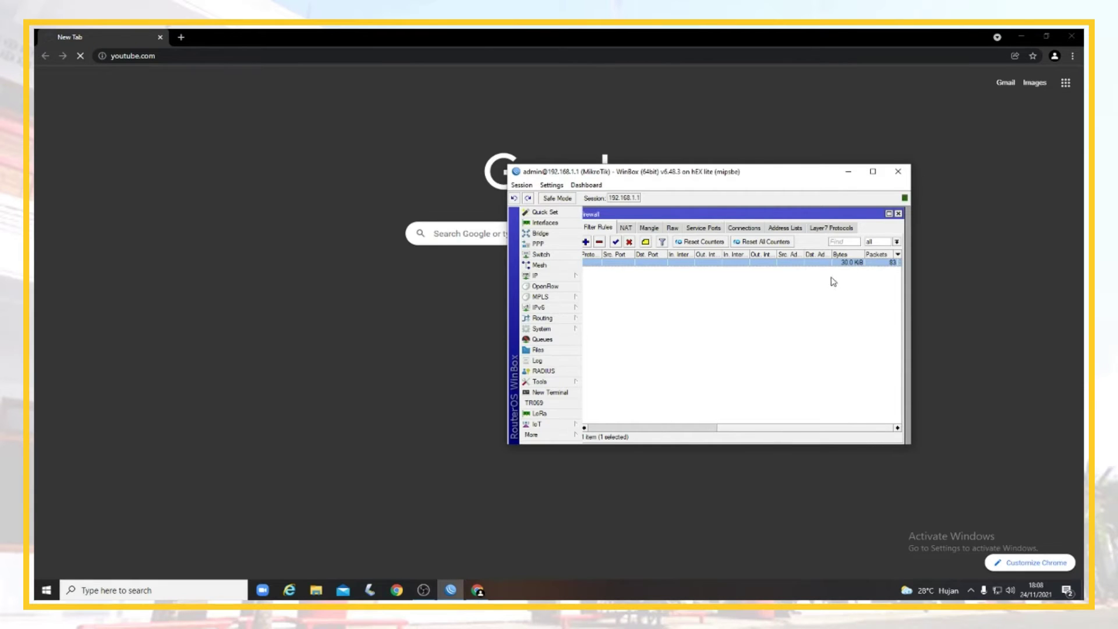
left_click_drag(728, 431, 784, 418)
Switch back to Chrome and load google.com in a new tab to test access to other sites
left_click(246, 231)
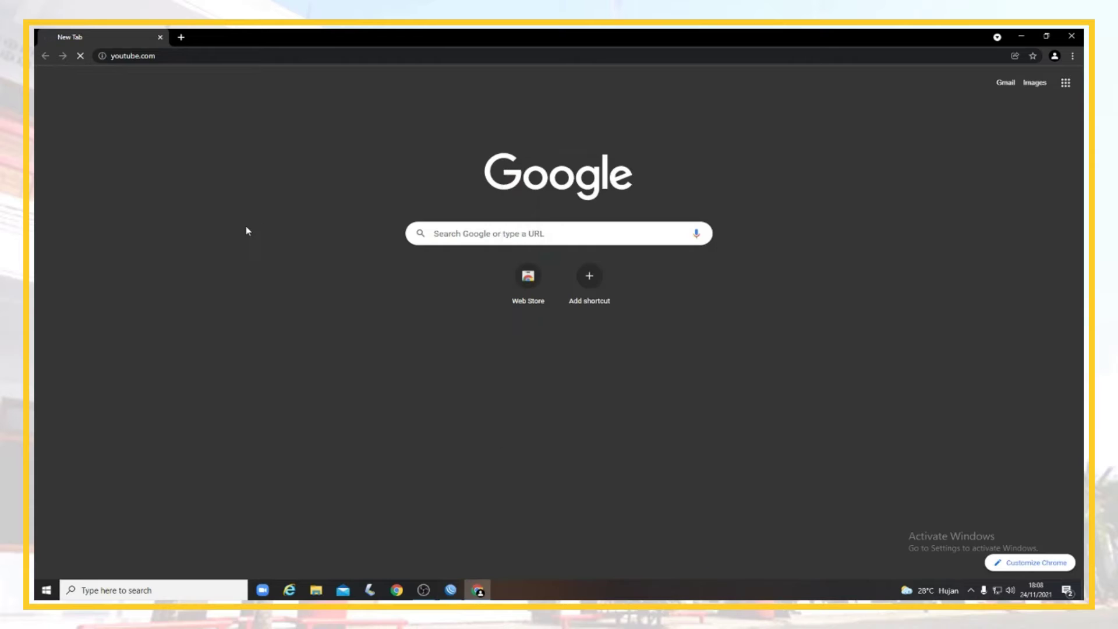
left_click(182, 37)
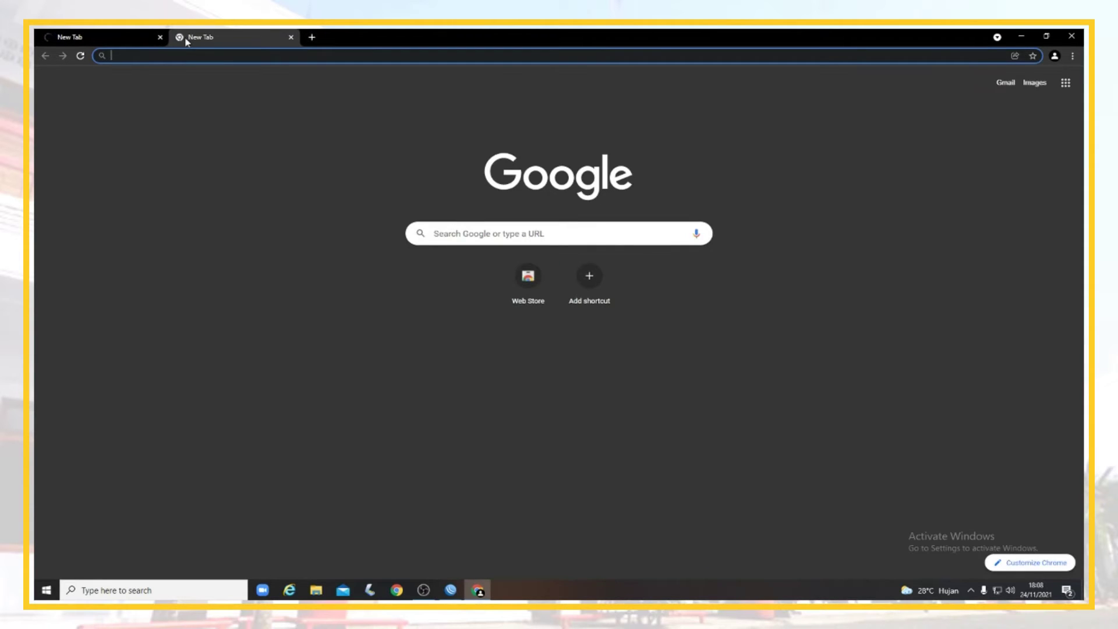
type("google.co")
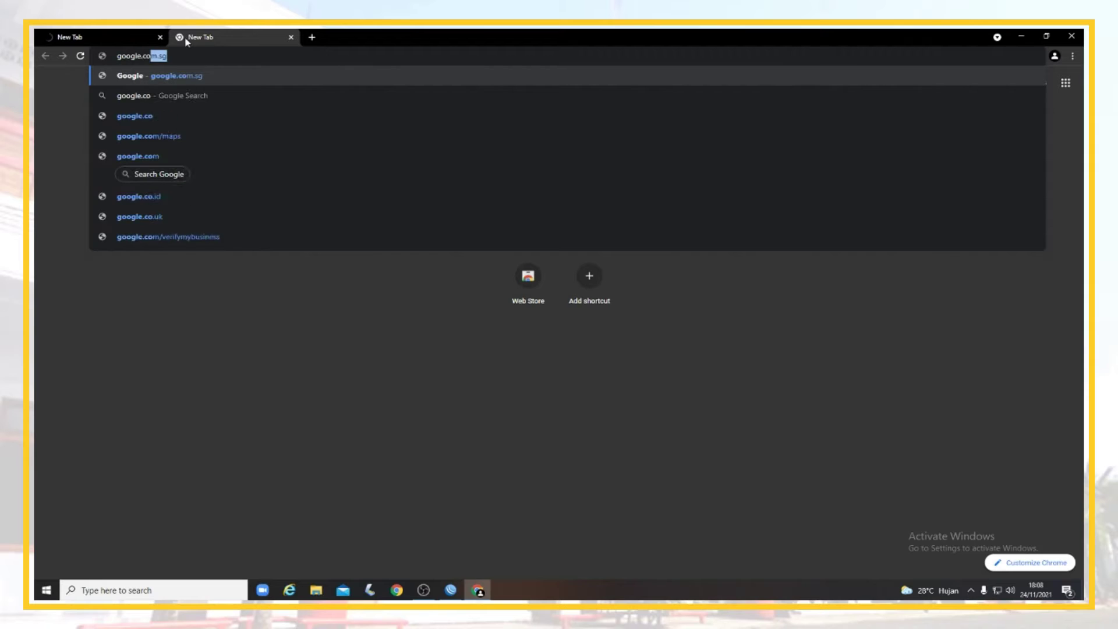
type("m")
key("BackSpace")
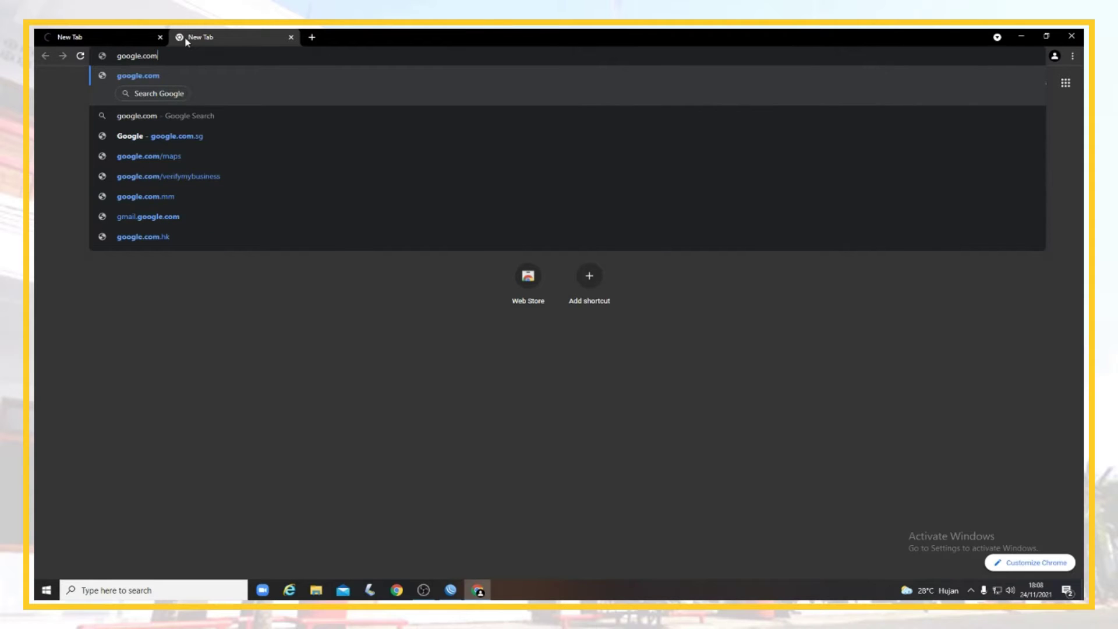
key("Return")
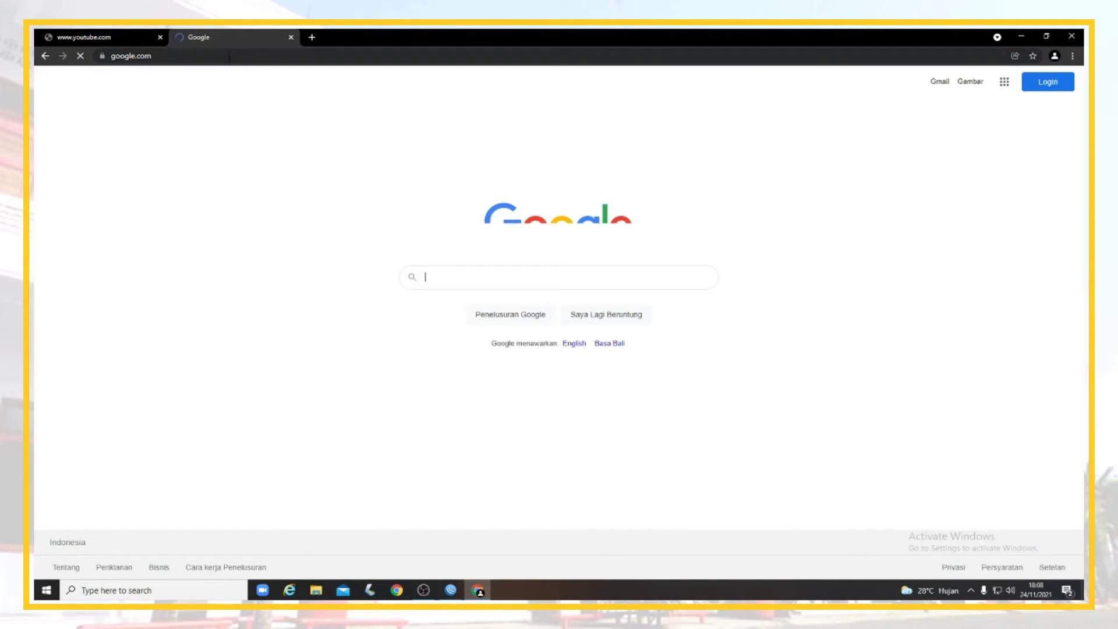
Search for stmik tasikmalaya in another new tab and open the STMIK Tasikmalaya website to check that it loads
left_click(311, 37)
type("stmik")
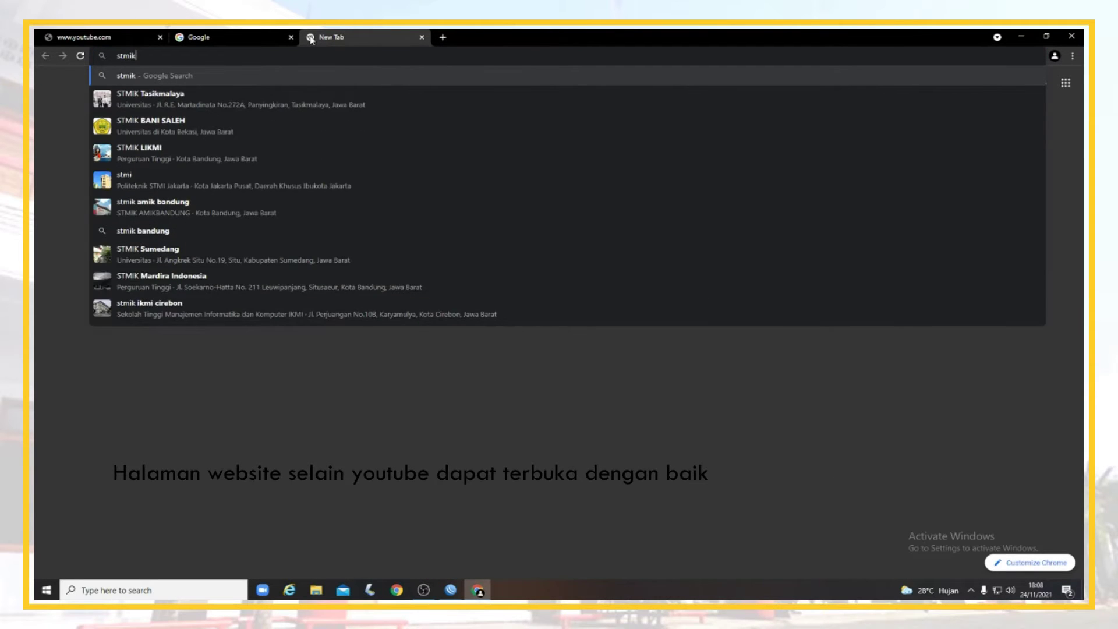
type(" tasikmalaya")
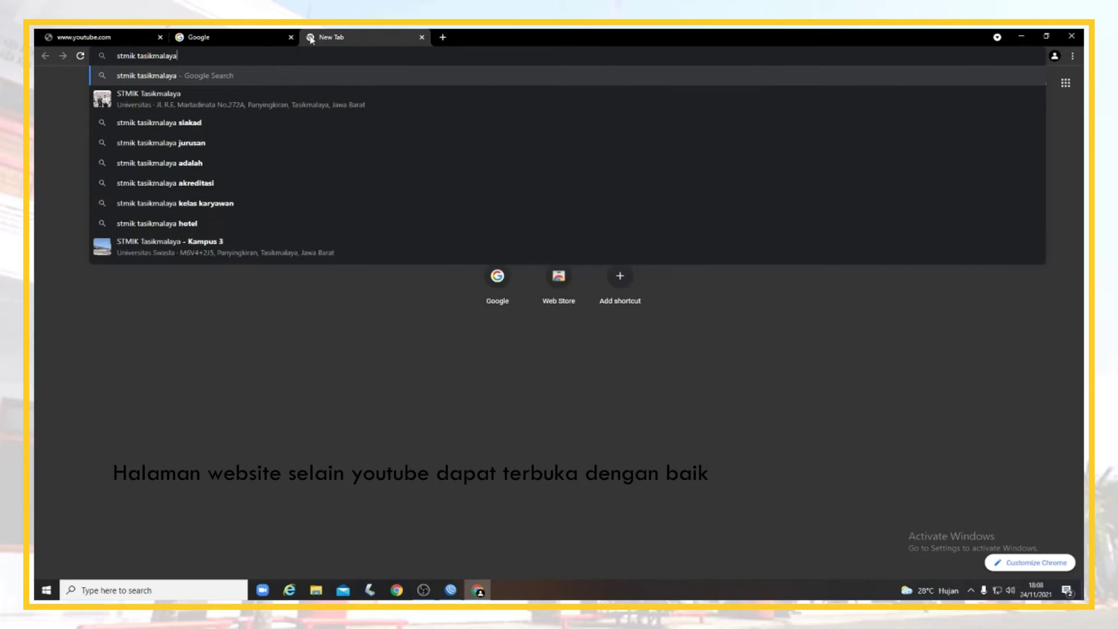
key("Return")
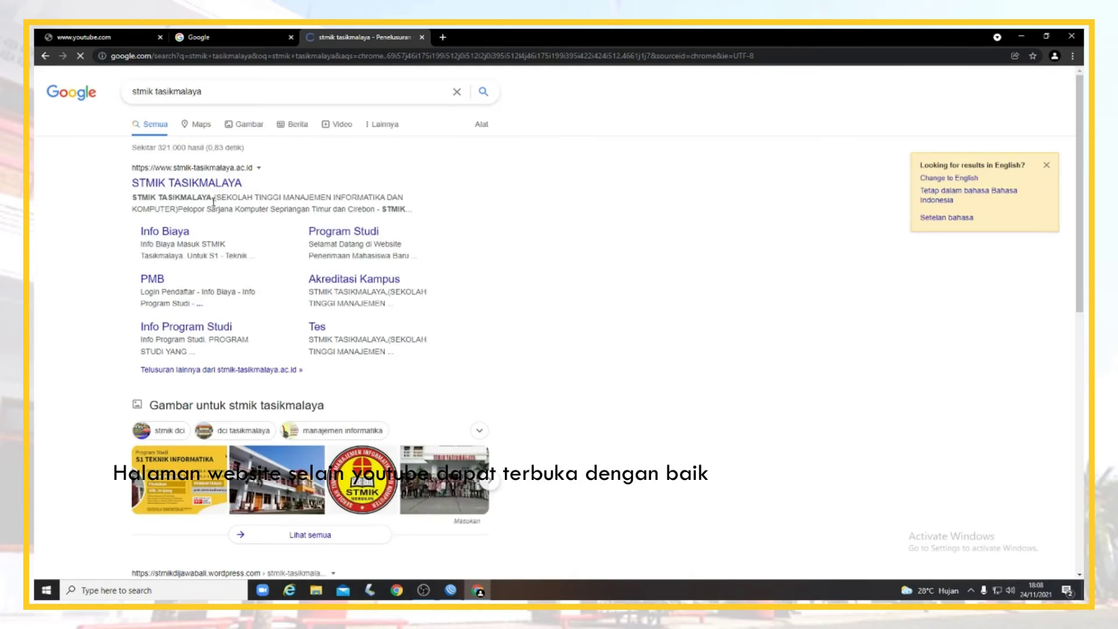
left_click(187, 255)
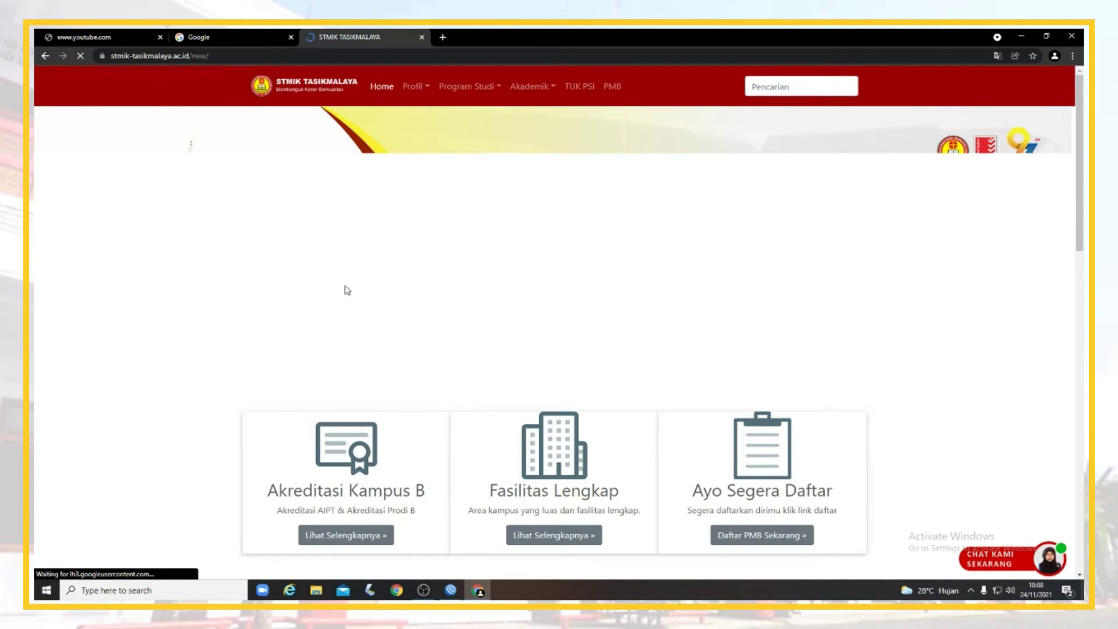
scroll(303, 292, "down", 8)
scroll(312, 332, "up", 8)
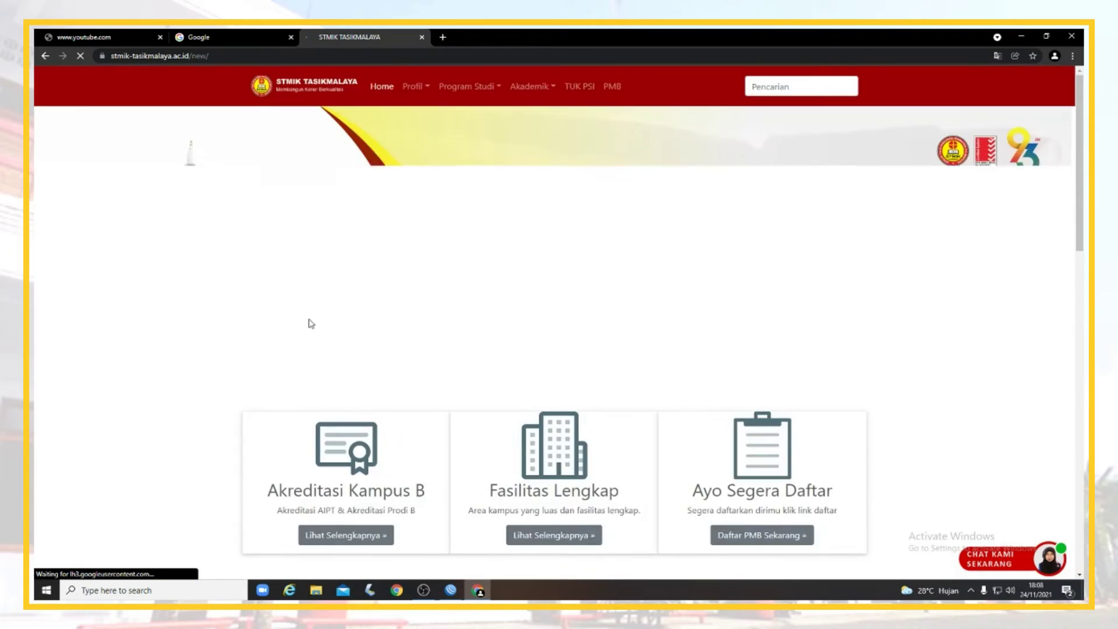
Return to the youtube.com tab and load the address again to retest the block
left_click(64, 37)
left_click(184, 56)
key("Return")
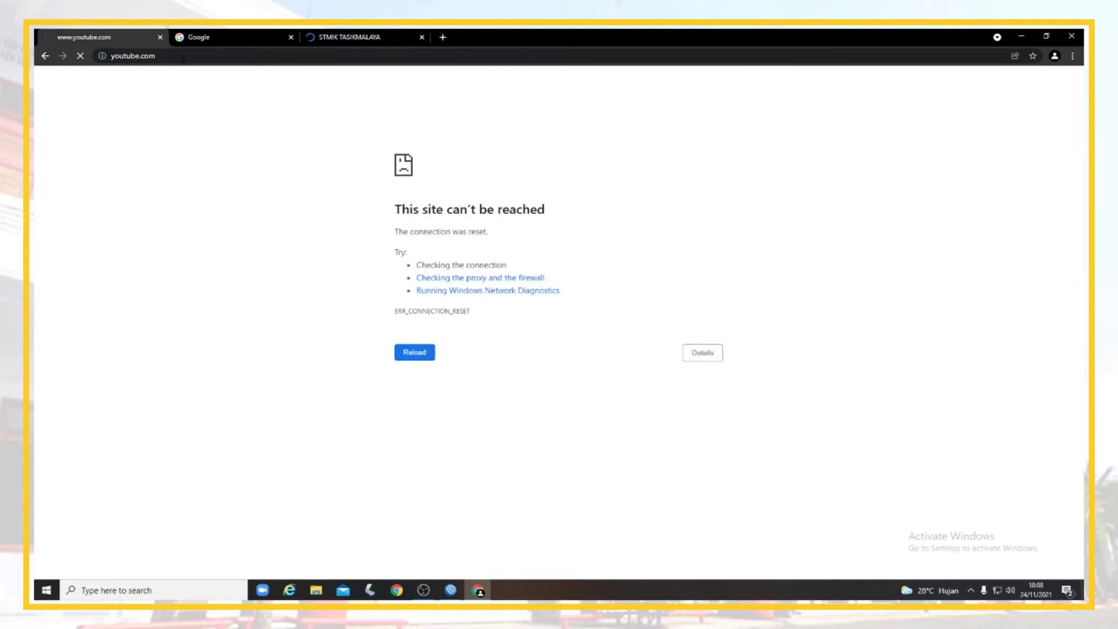
Switch to WinBox and review the drop rule's entry in the firewall filter list
key("alt+Tab")
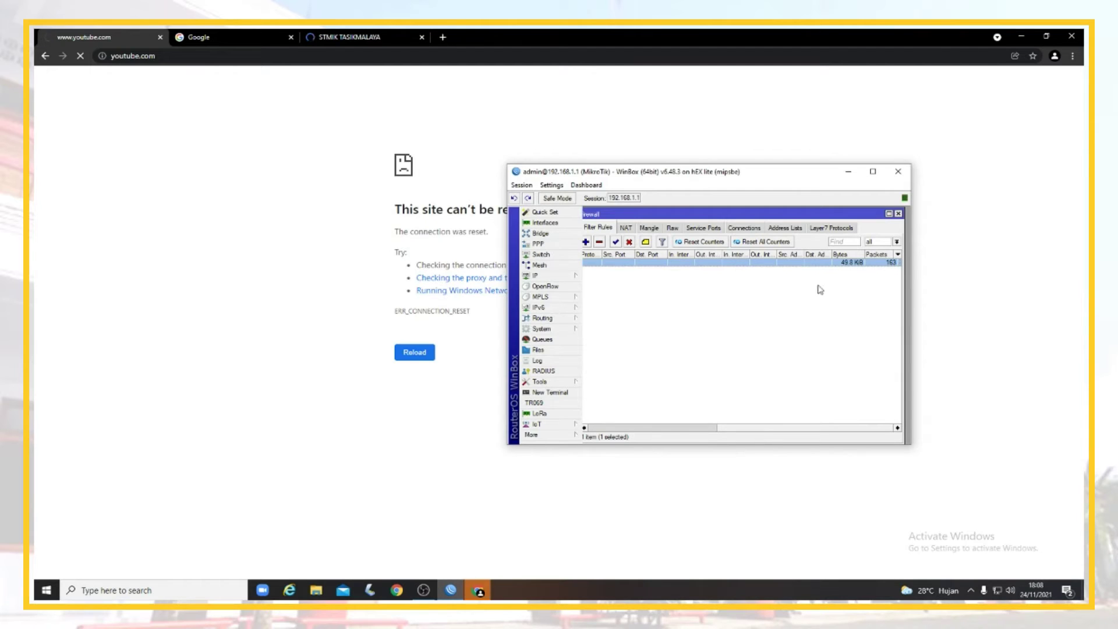
left_click_drag(754, 430, 589, 431)
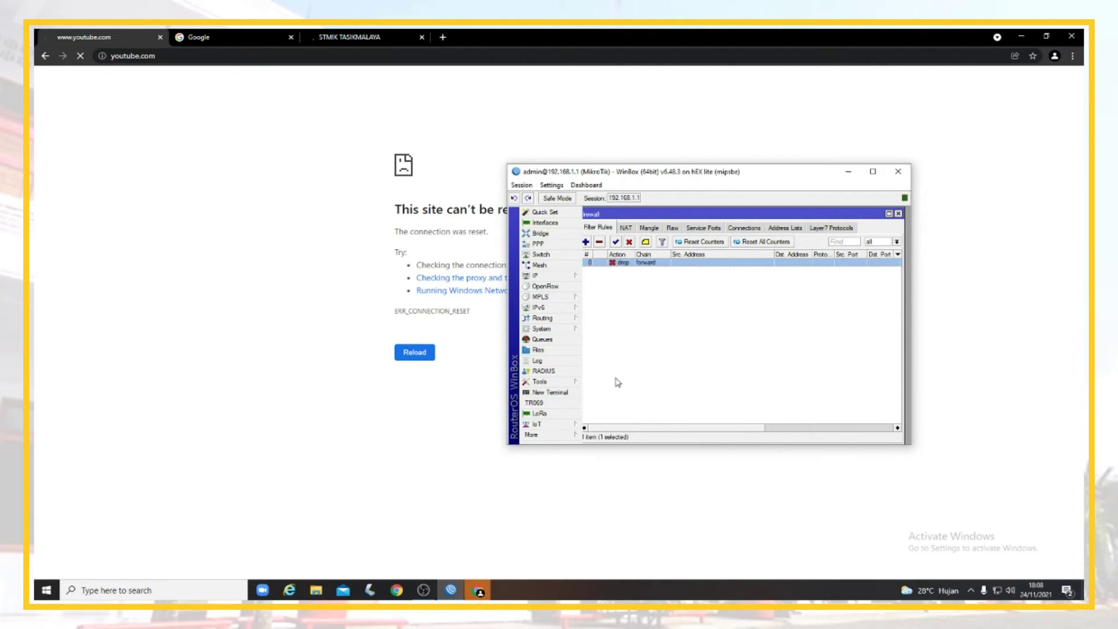
left_click(661, 354)
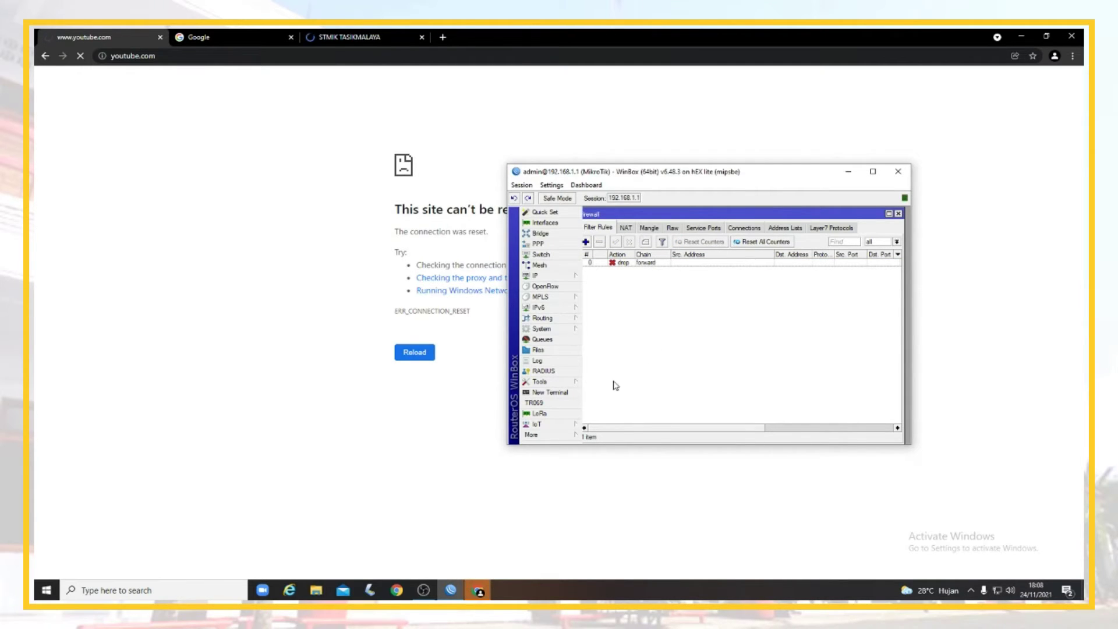
left_click(638, 267)
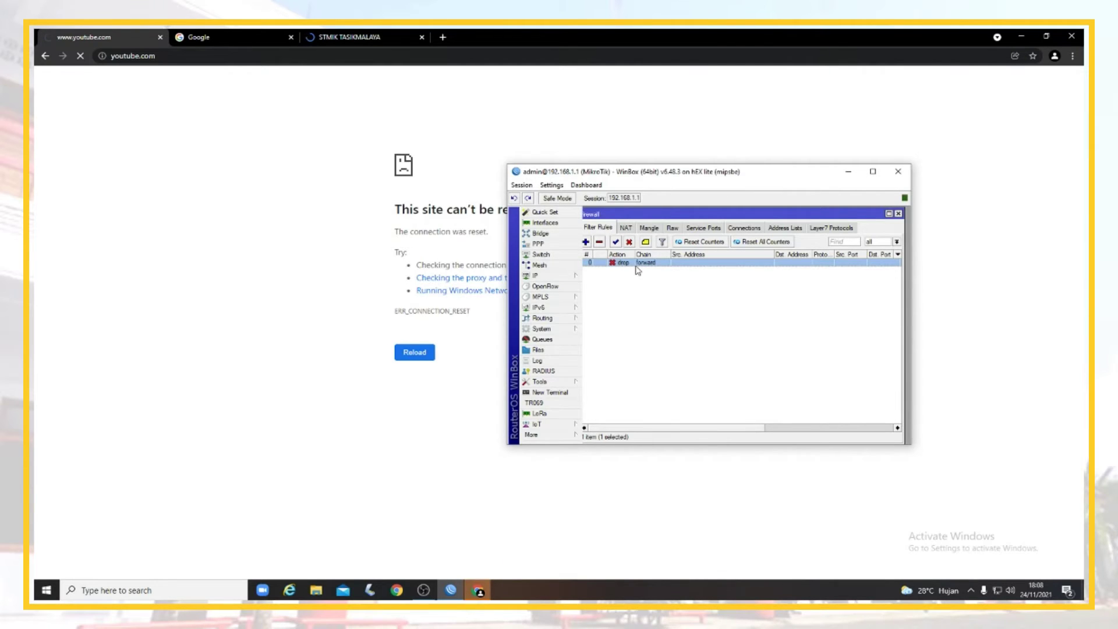
Close the STMIK Tasikmalaya tab in Chrome and return to the youtube.com tab
left_click(408, 34)
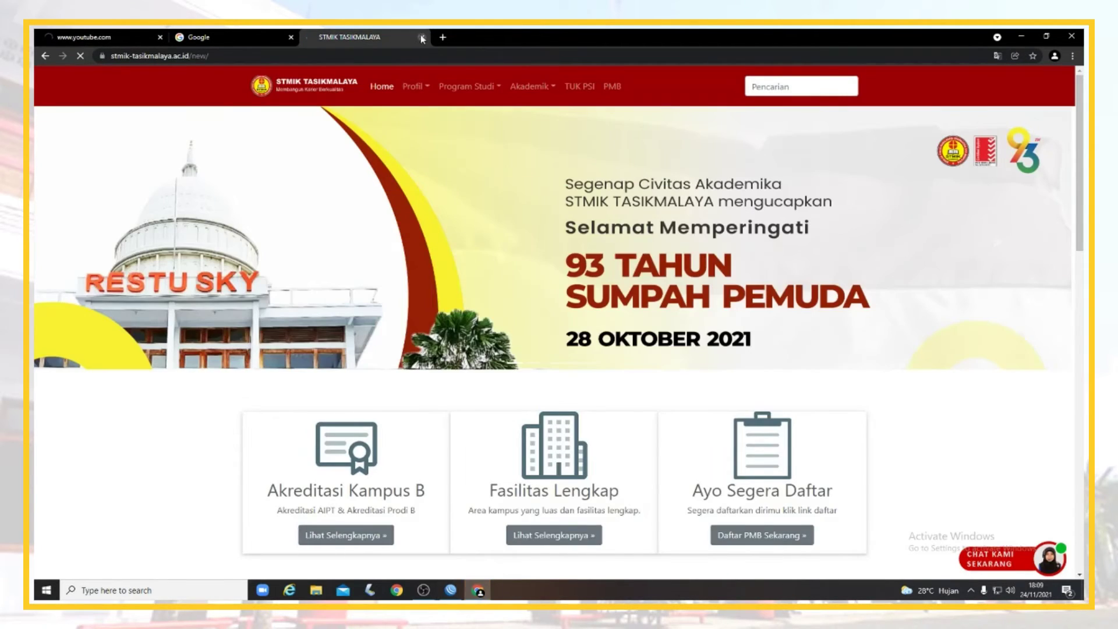
middle_click(409, 35)
left_click(113, 35)
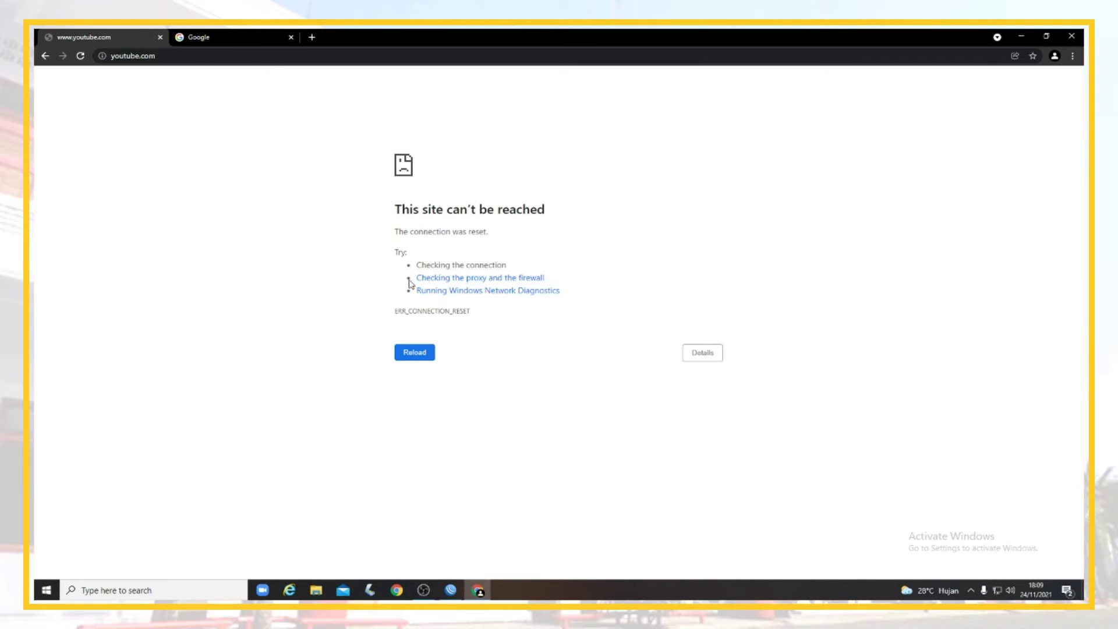
Maximize WinBox, then reposition and widen its Firewall window to show the rule's columns through Packets
key("alt+Tab")
left_click(741, 316)
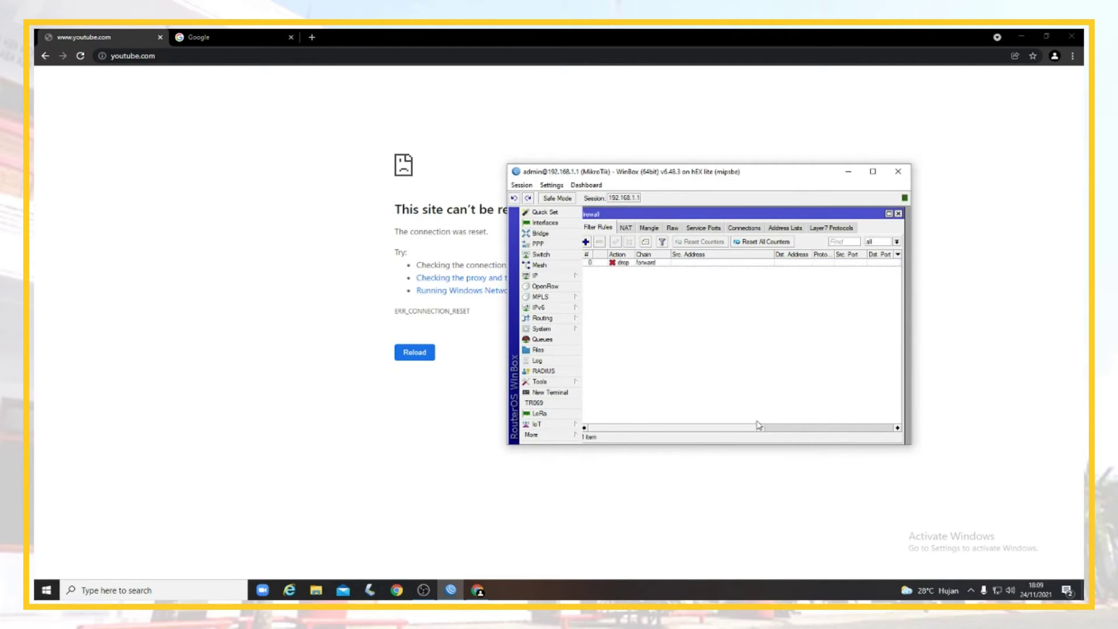
mouse_move(743, 429)
left_mouse_down()
mouse_move(918, 432)
mouse_move(736, 434)
left_mouse_up()
left_click(872, 172)
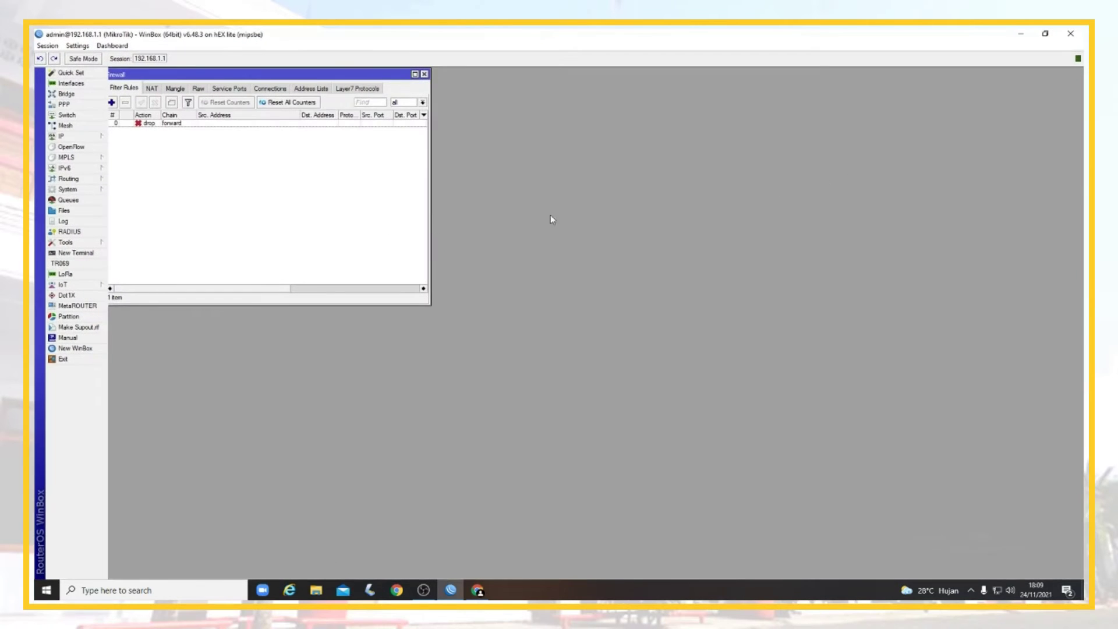
left_click_drag(382, 78, 506, 150)
left_click_drag(558, 253, 769, 262)
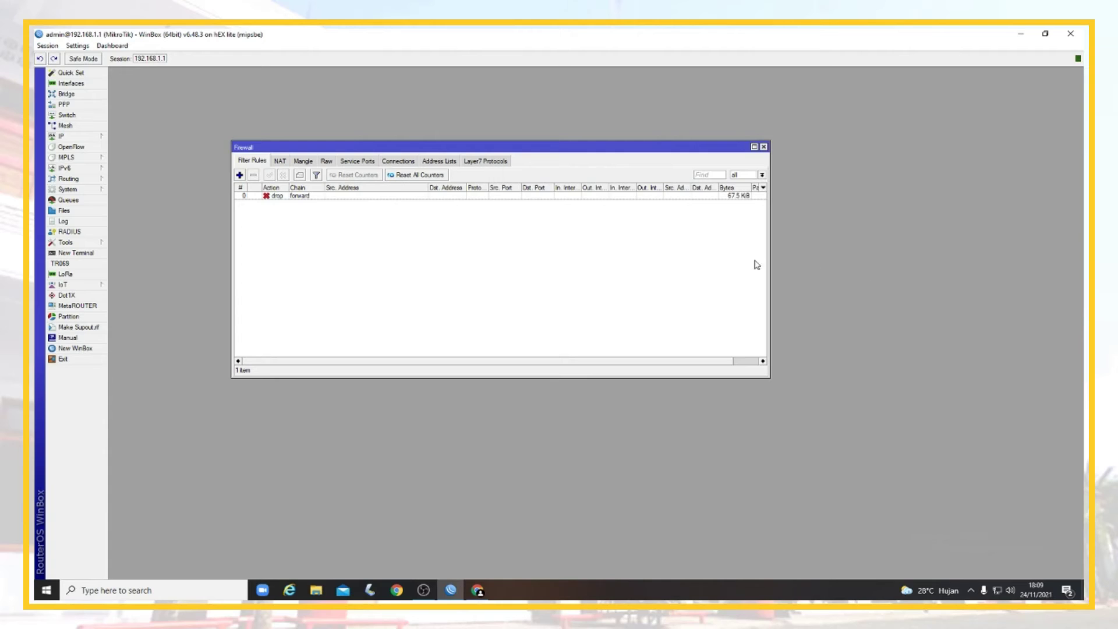
left_click_drag(769, 321, 830, 320)
Disable the drop filter rule and reload youtube.com in Chrome to test access without it
left_click(291, 196)
left_click(284, 176)
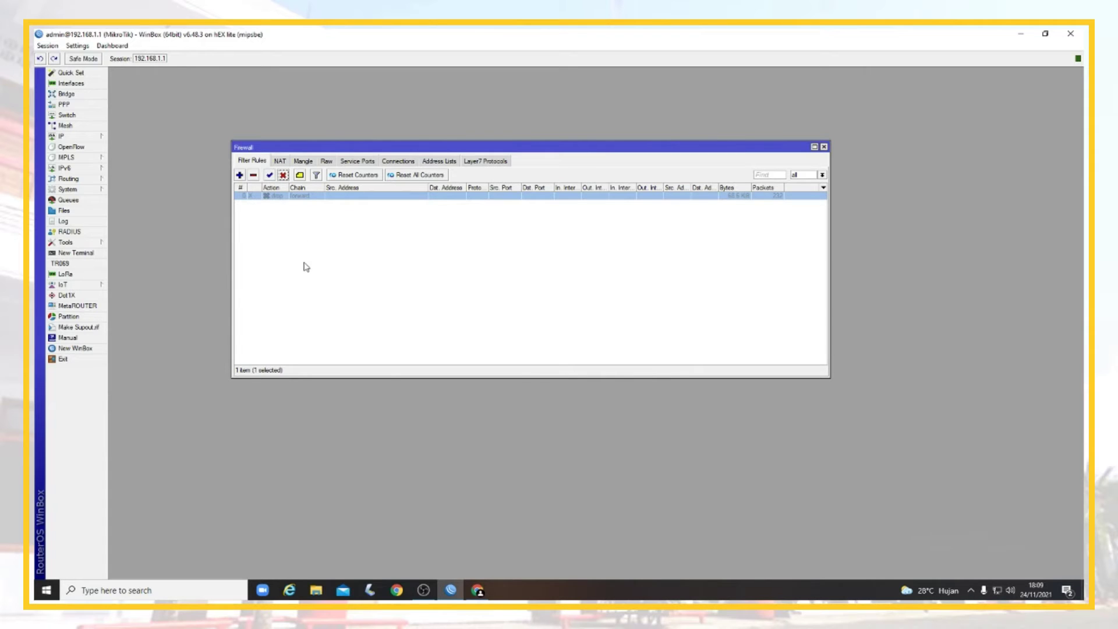
key("alt+Tab")
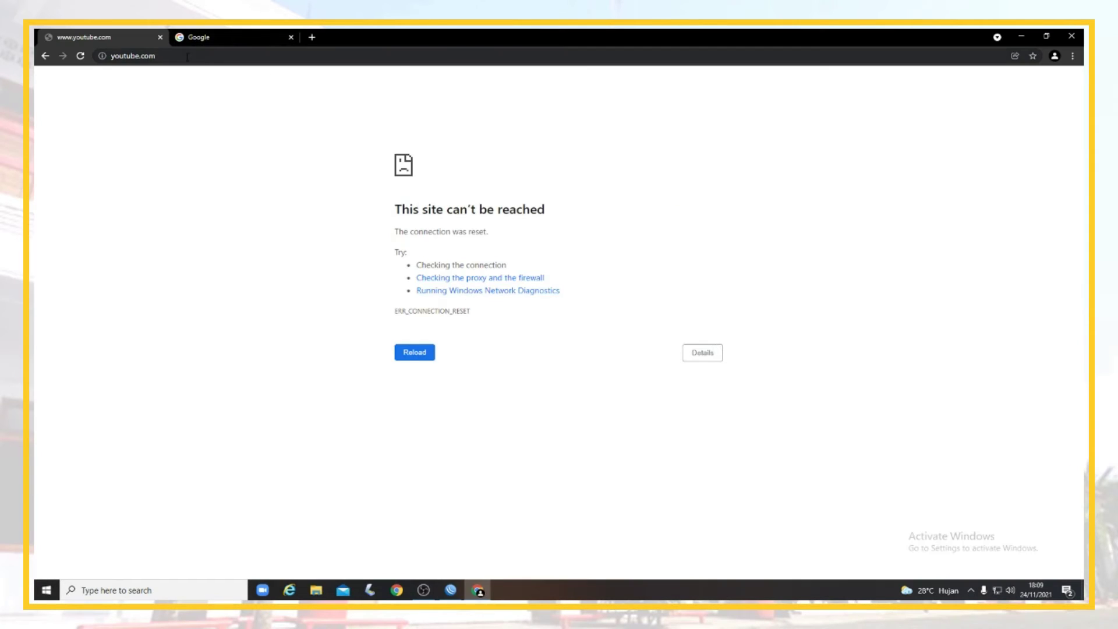
left_click(187, 57)
key("Return")
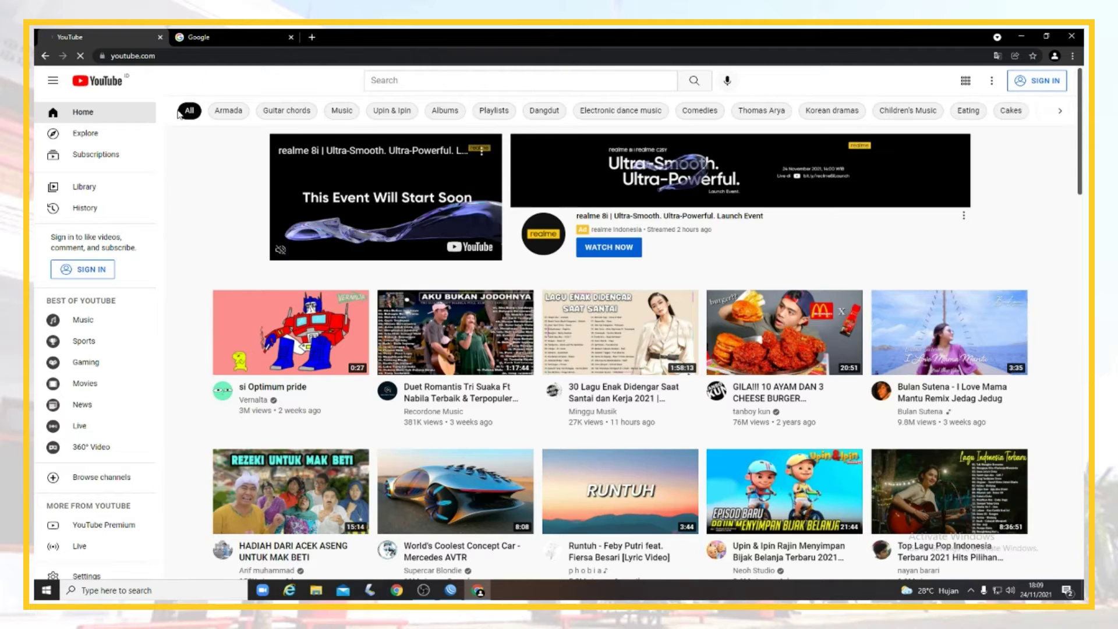
Switch back to WinBox, open the drop rule's extra settings and expand the Time condition
key("alt+Tab")
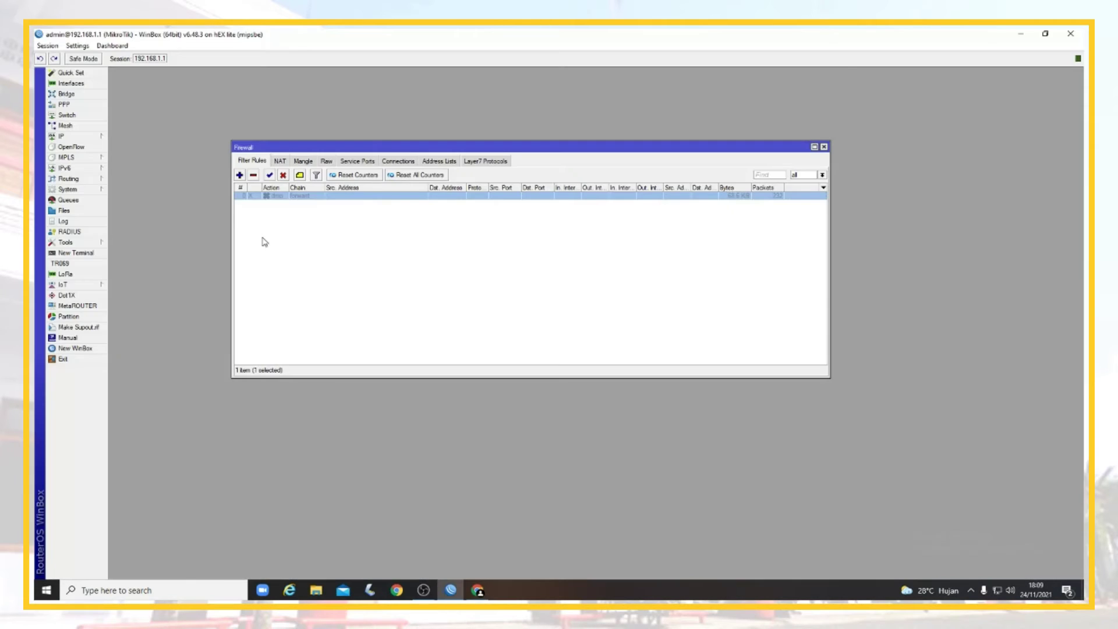
double_click(279, 196)
left_click(560, 204)
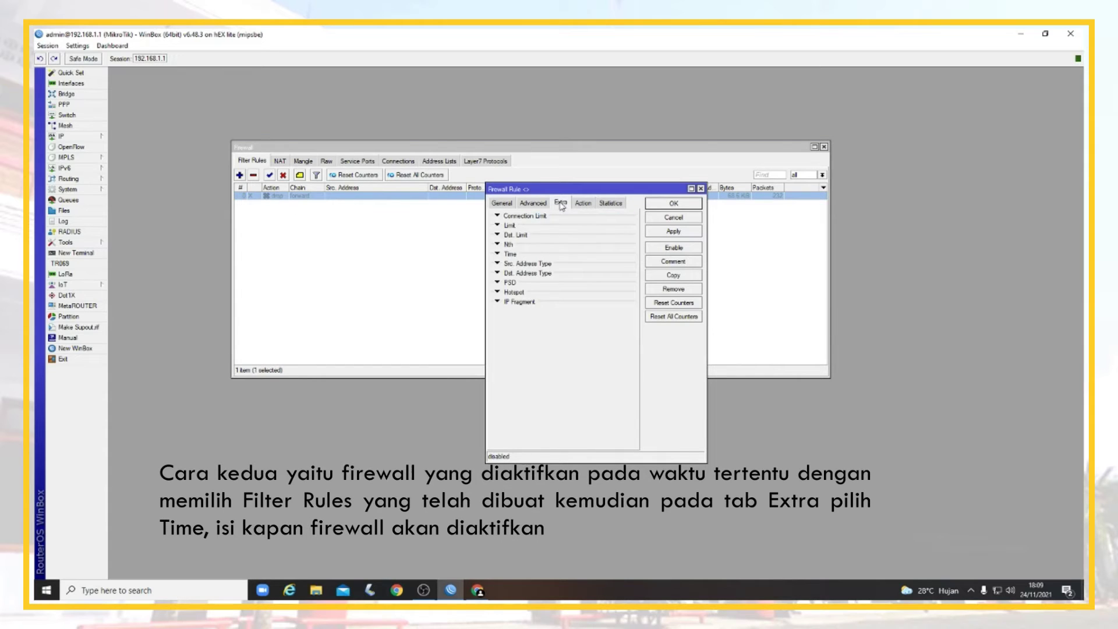
left_click(498, 217)
left_click(498, 216)
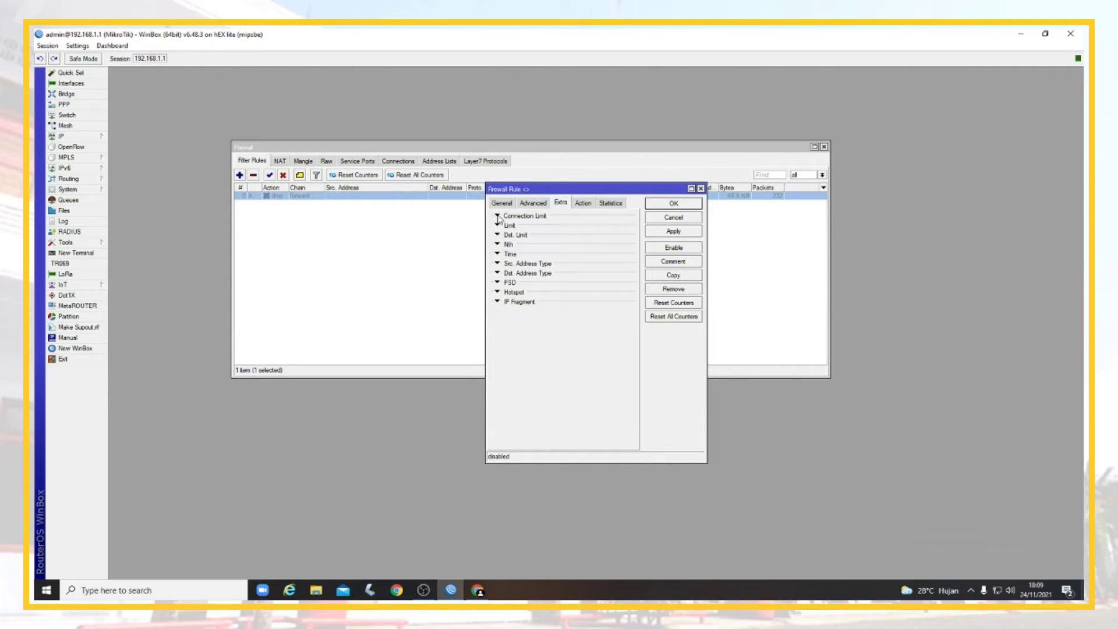
left_click(497, 254)
Set the start time of the drop rule's Time condition to 18:13:00
left_click(586, 266)
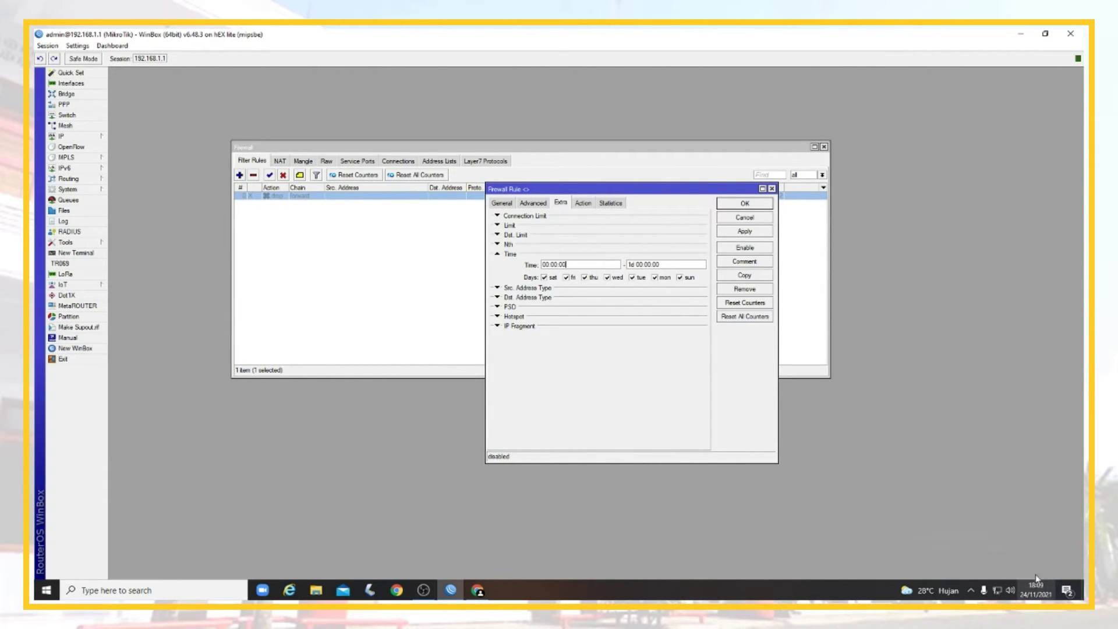
key("Left")
key("Left")
key("Left")
key("Left")
key("Left")
key("BackSpace")
key("BackSpace")
key("BackSpace")
type("18")
key("Tab")
key("Tab")
key("Tab")
left_click(553, 265)
key("BackSpace")
type(":")
key("BackSpace")
type("13")
Set the rule's end time to 18:15:00, save the settings and enable the drop rule
triple_click(640, 267)
key("shift+Tab")
key("Tab")
key("End")
key("shift+Tab")
key("Tab")
type("18:13:00")
key("BackSpace")
type("5")
left_click(751, 233)
left_click(741, 205)
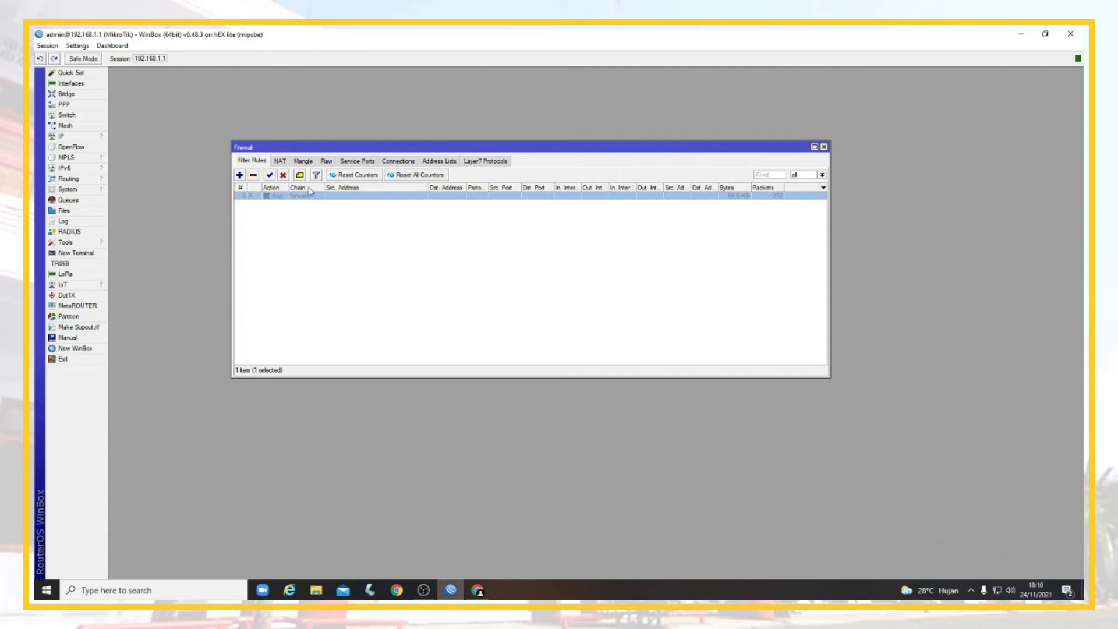
left_click(270, 175)
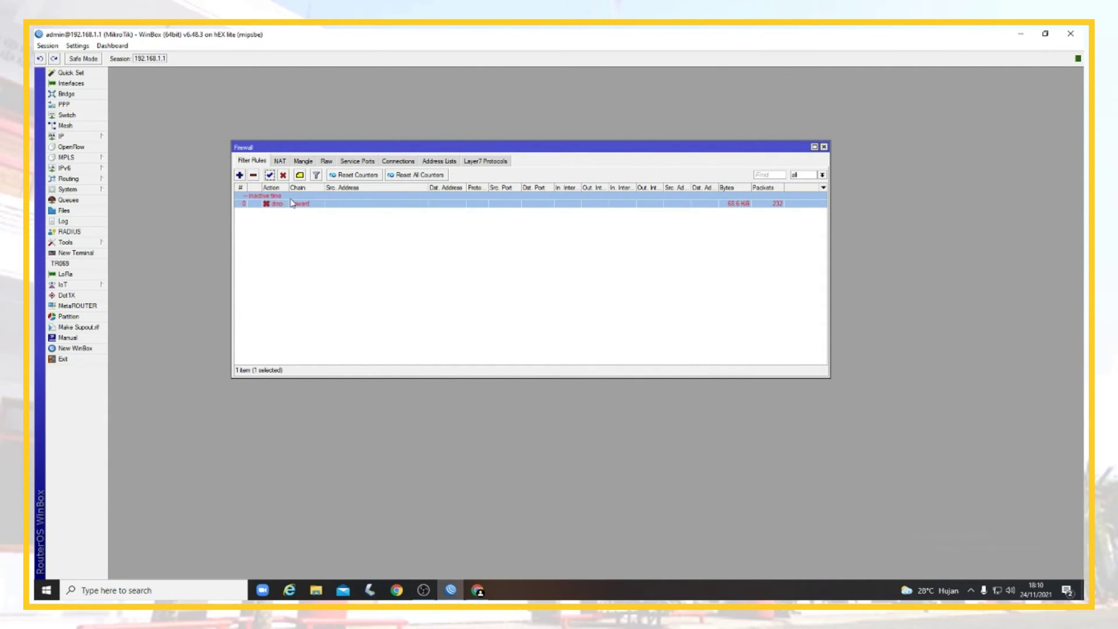
Reload youtube.com in Chrome to test access outside the scheduled time, and close the Google tab
key("alt+Tab")
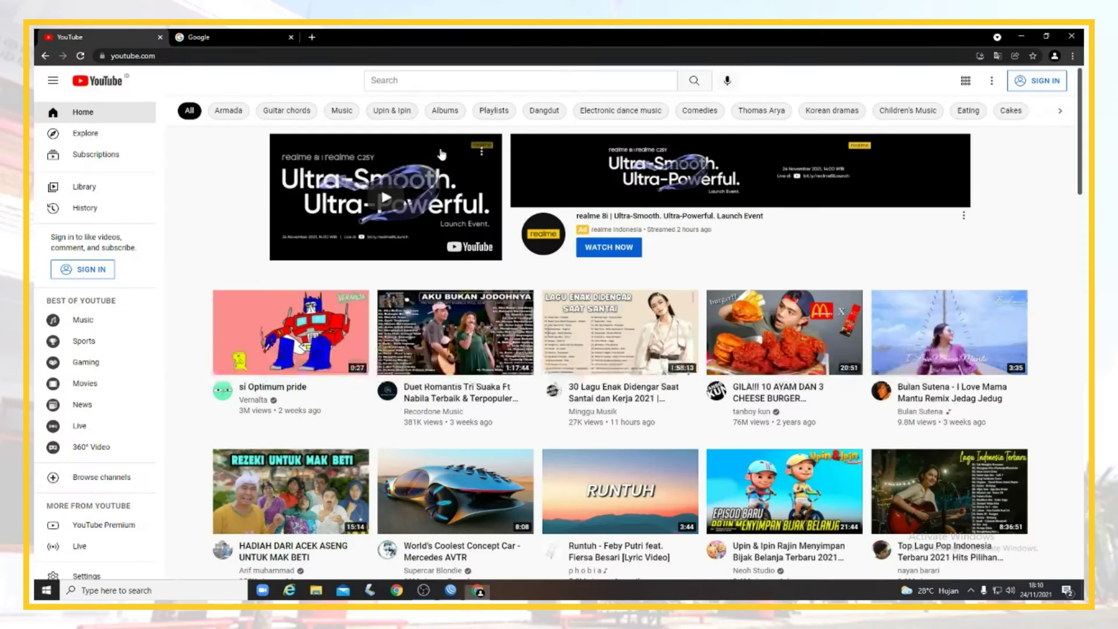
left_click(278, 57)
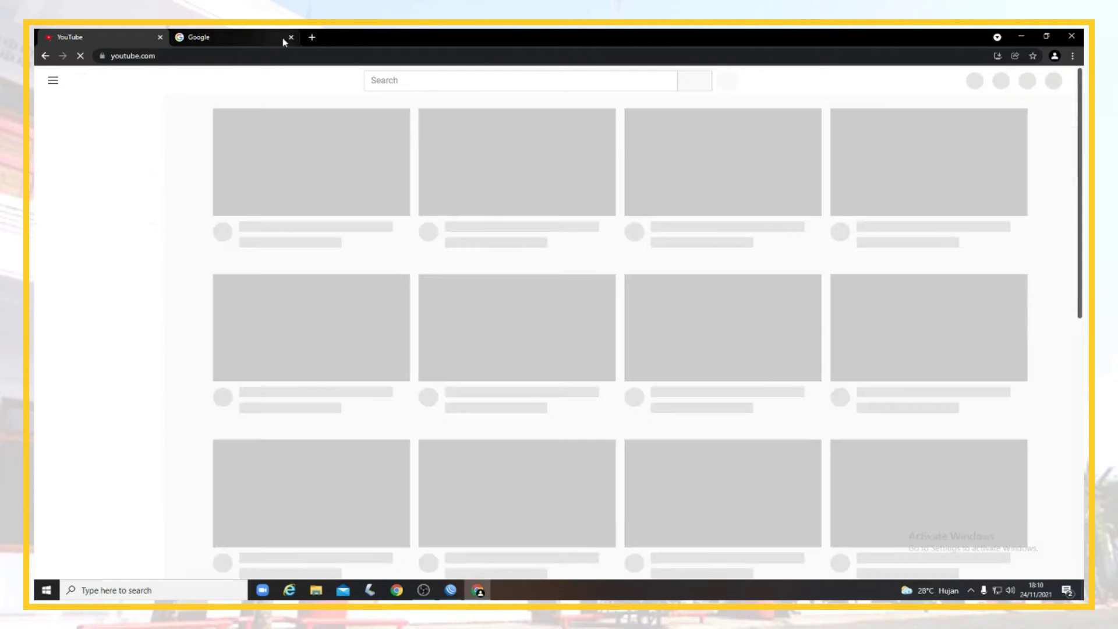
left_click(282, 37)
left_click(291, 38)
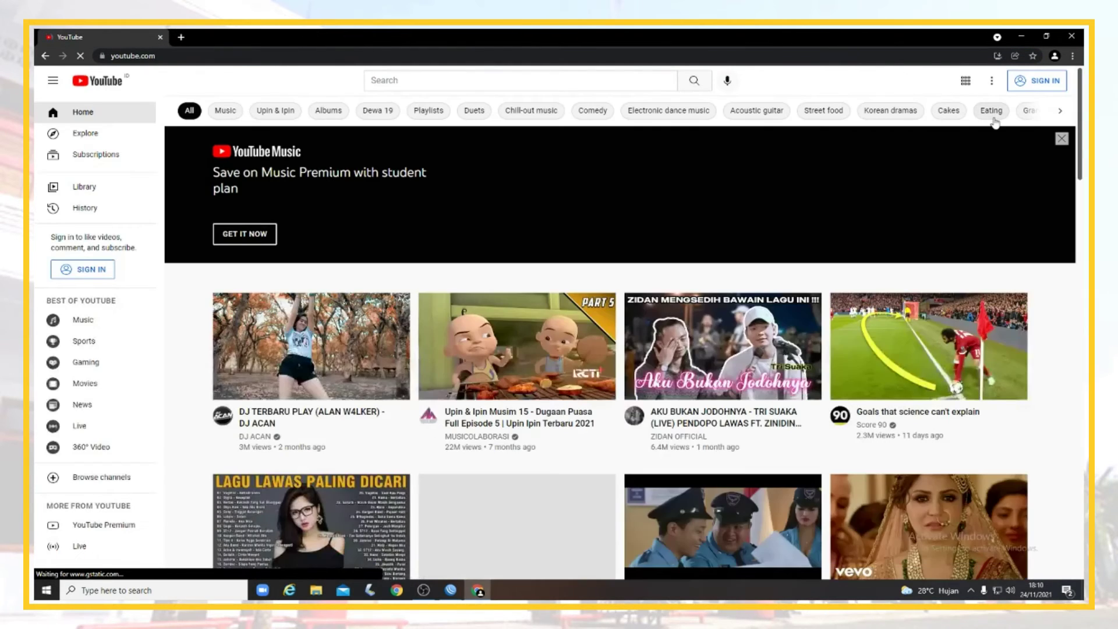
Clear Chrome's browsing history, cookies and cached files for all time, and reload youtube.com to retest it
left_click(1073, 56)
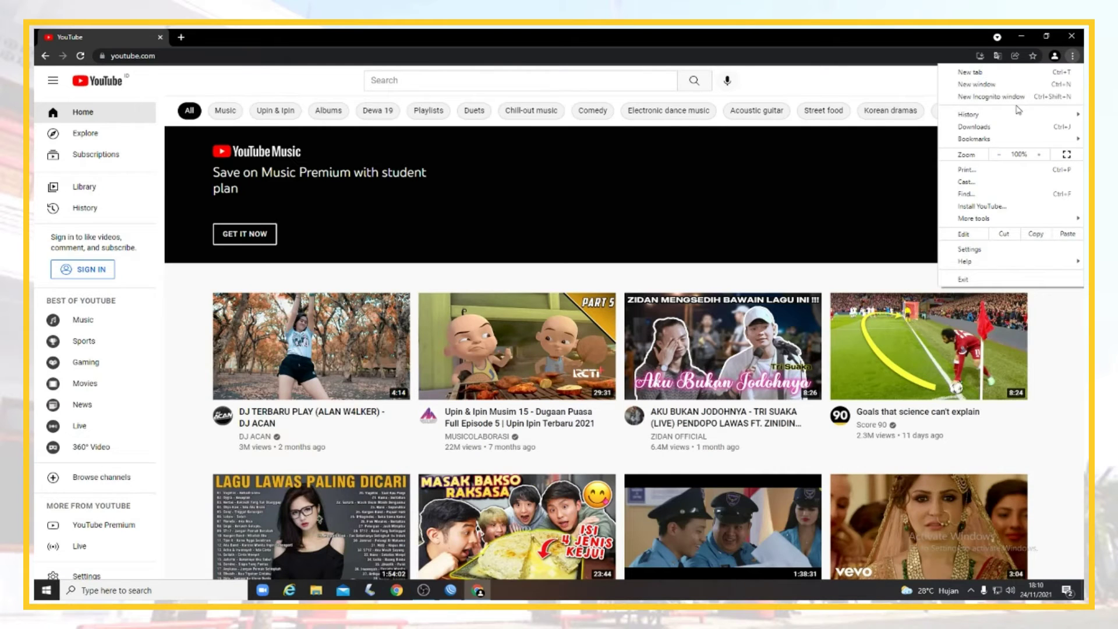
left_click(883, 124)
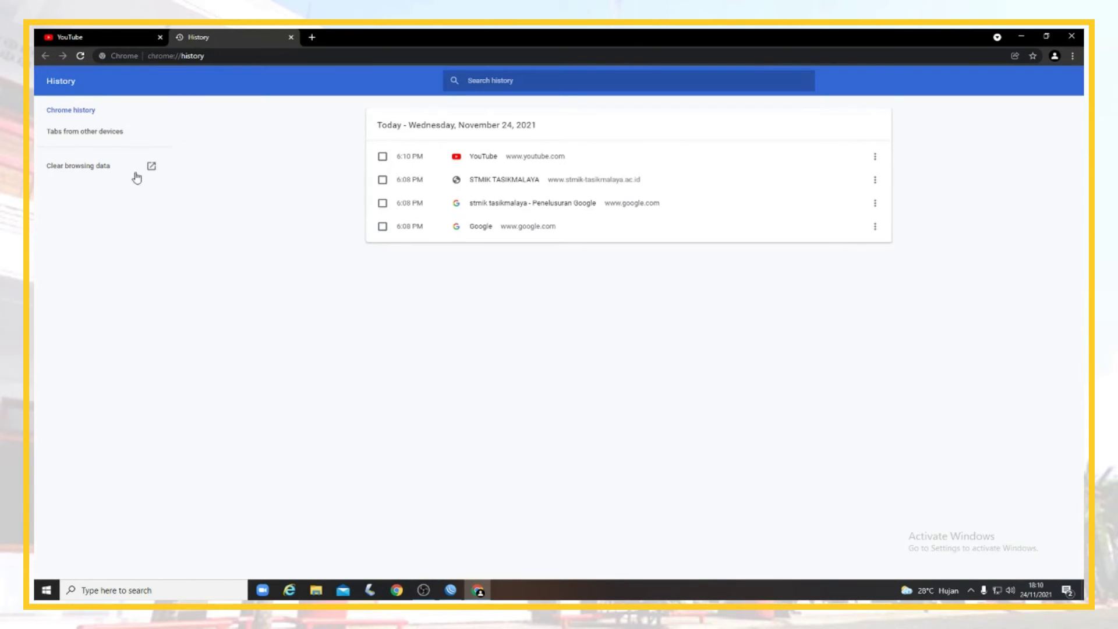
left_click(97, 172)
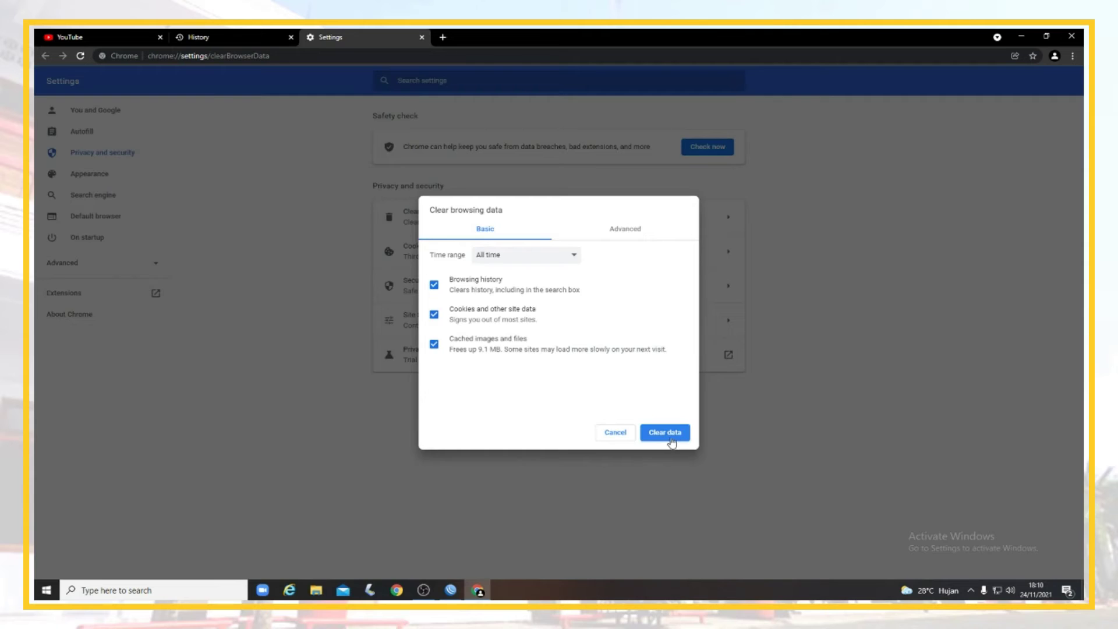
left_click(665, 437)
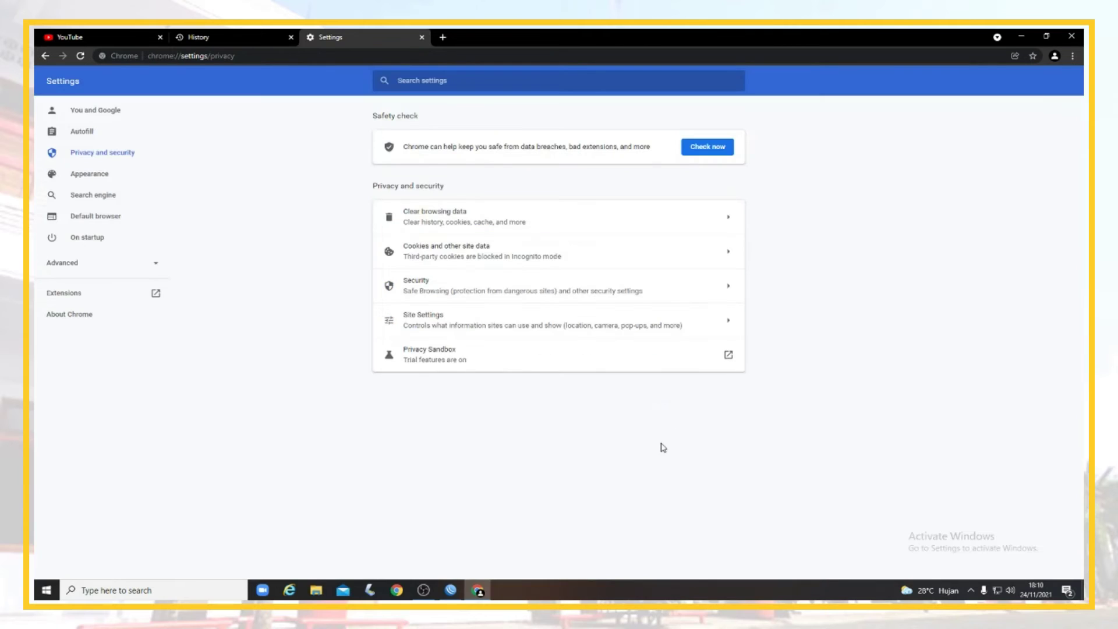
left_click(422, 37)
left_click(291, 37)
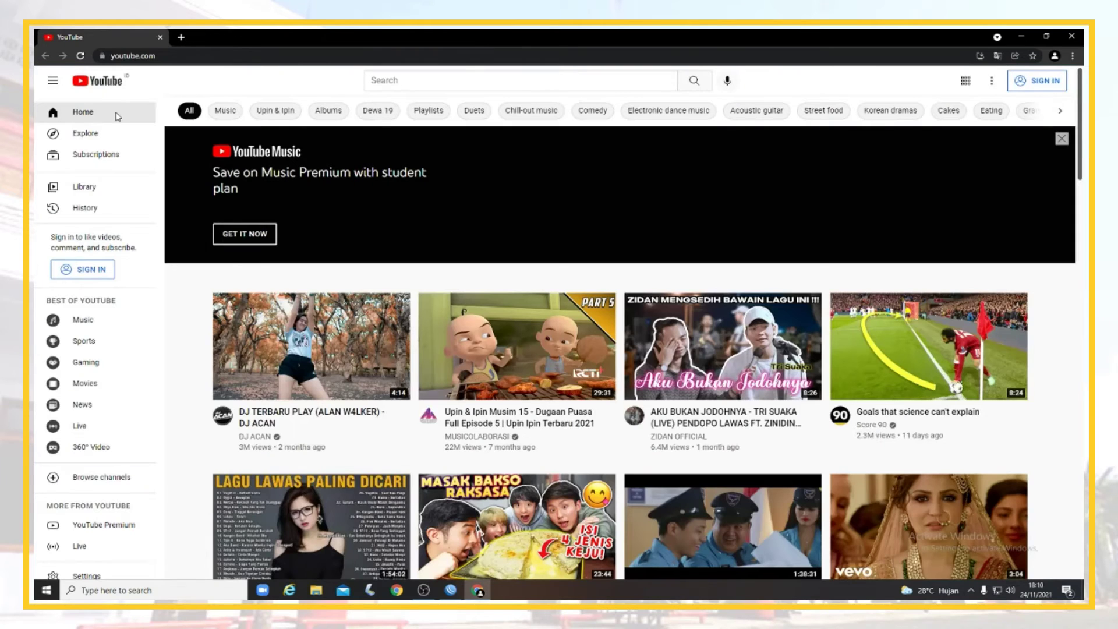
left_click(231, 57)
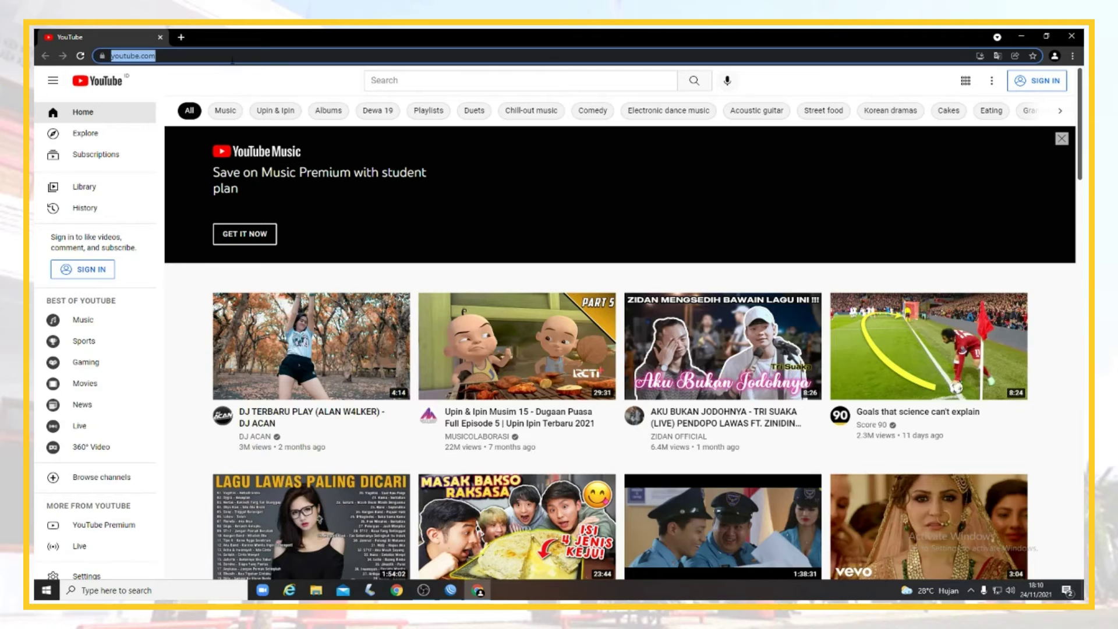
key("Return")
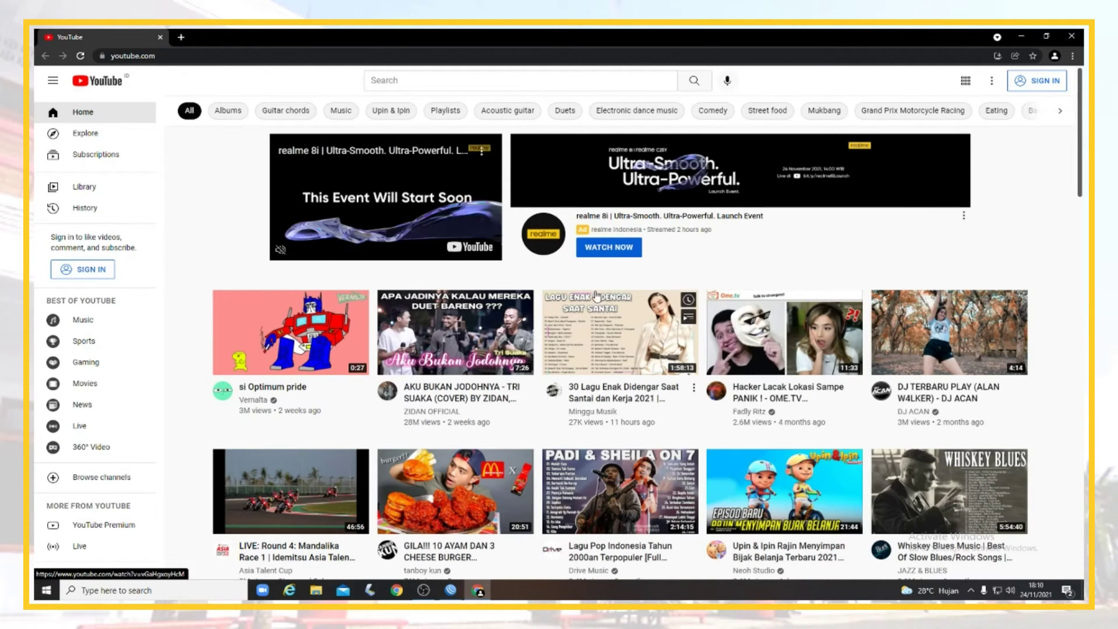
Check the computer's clock against the start and end times set in the WinBox drop rule
key("alt+Tab")
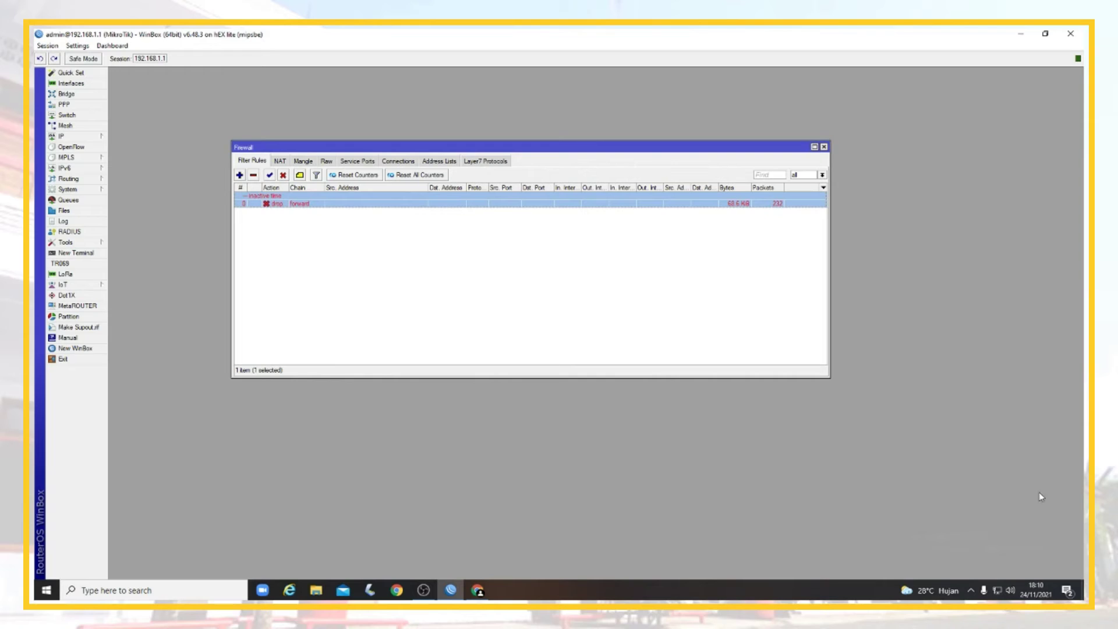
left_click(1038, 590)
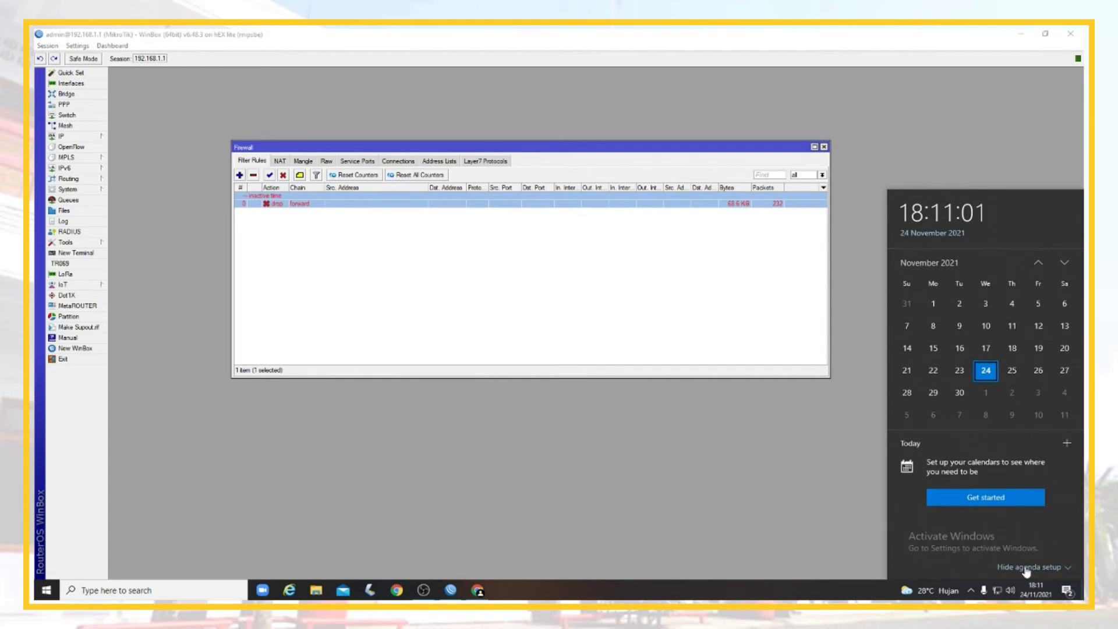
left_click(479, 293)
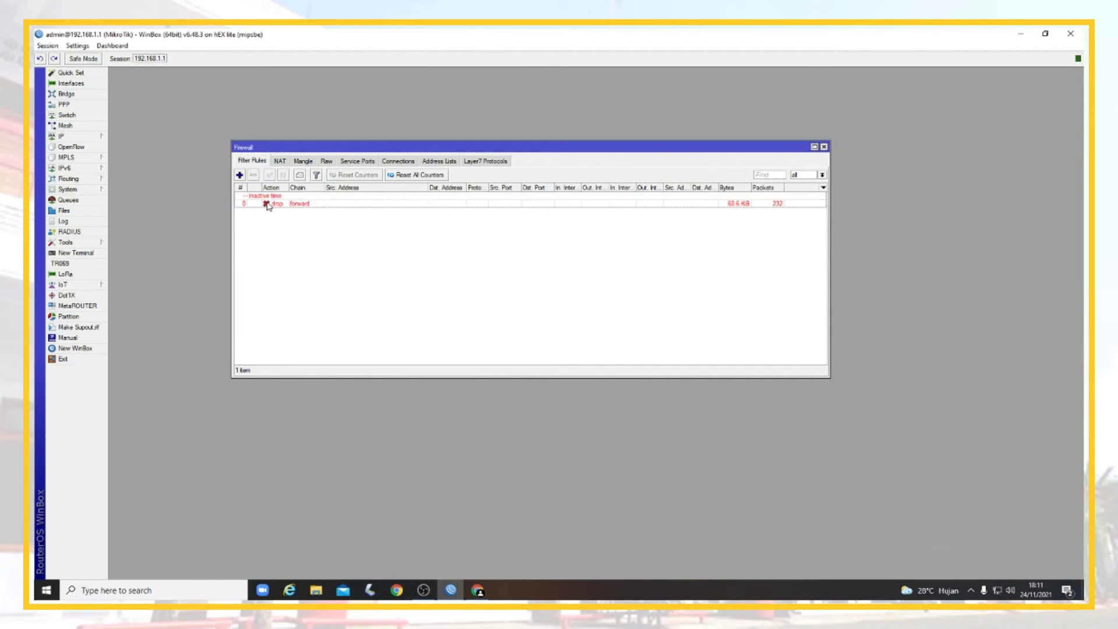
double_click(291, 205)
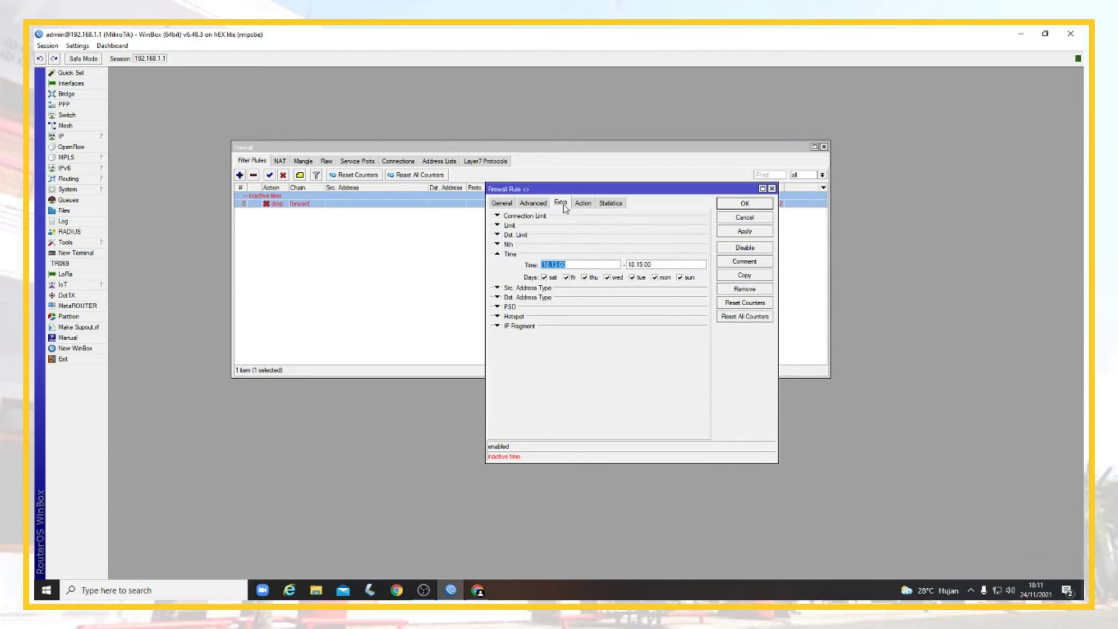
left_click(591, 267)
left_click(745, 203)
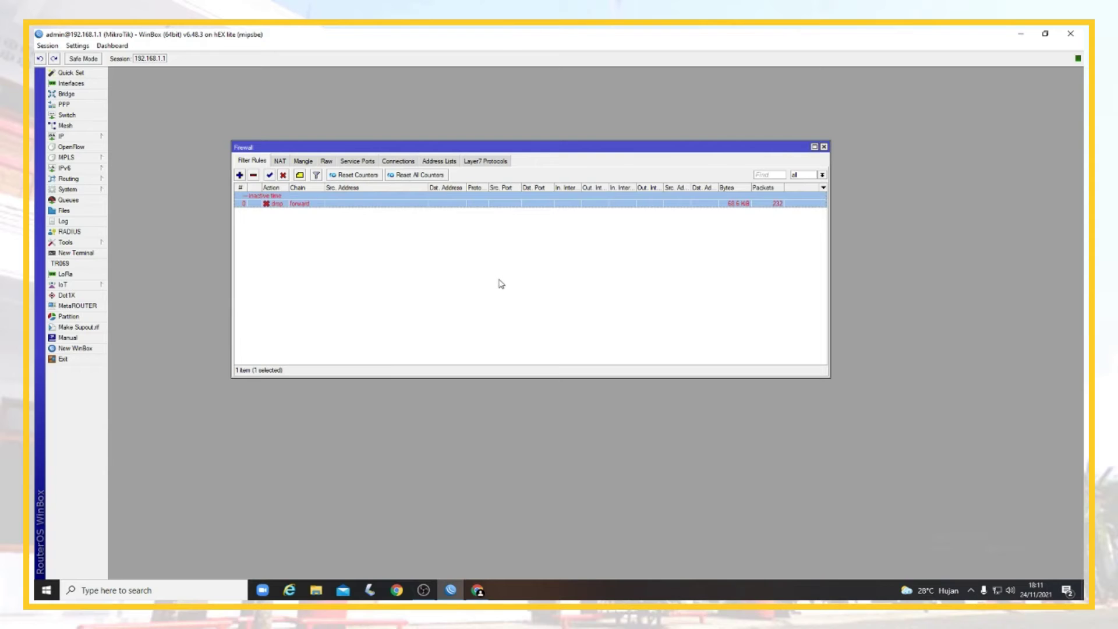
Switch to Chrome, open the STMIK Tasikmalaya website through a Google search in a new tab, and reload youtube.com to test both sites
key("alt+Tab")
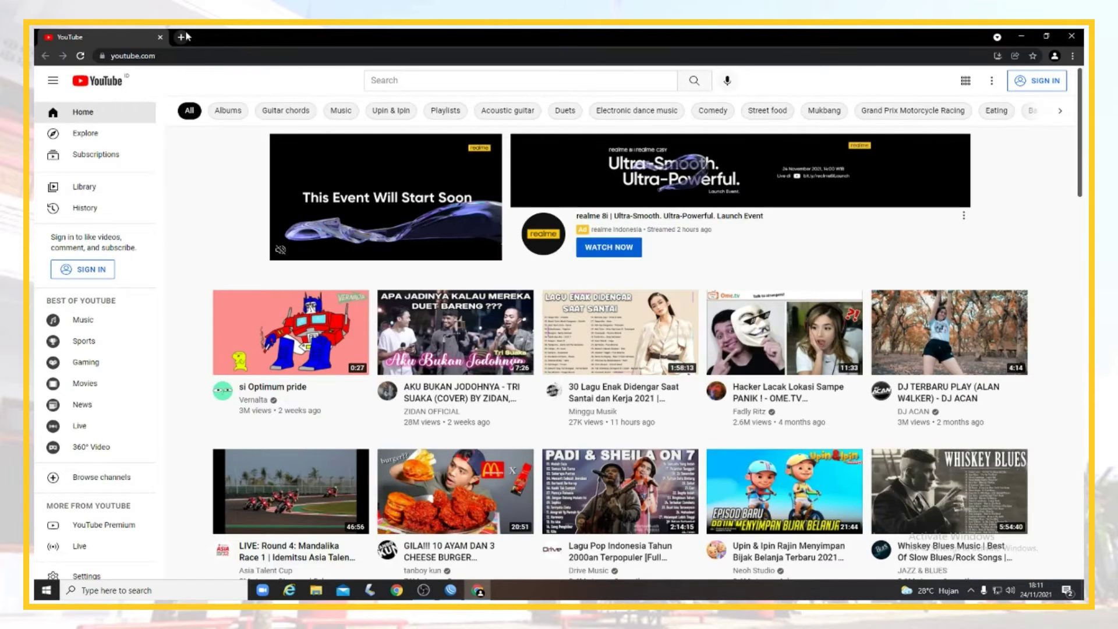
left_click(182, 37)
type("s")
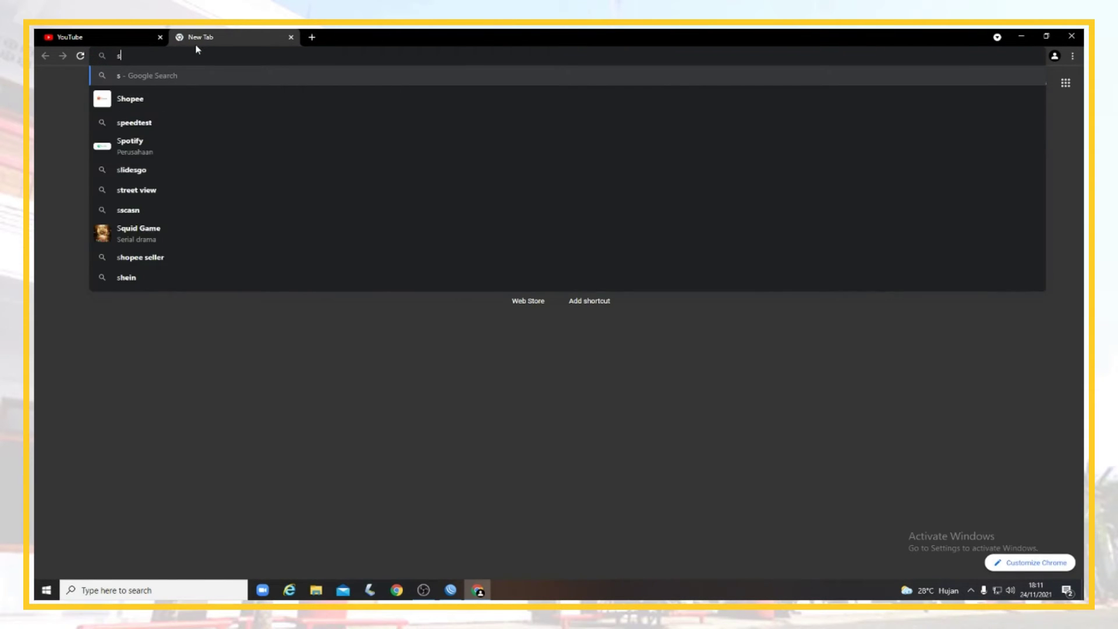
type("tmik tasikmalaya")
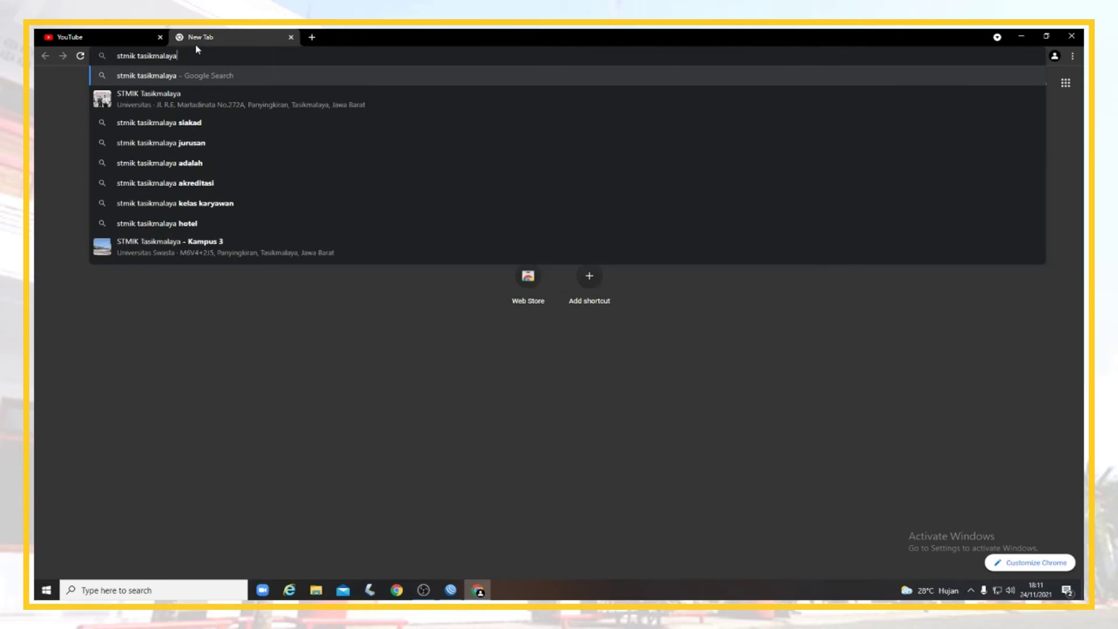
key("Return")
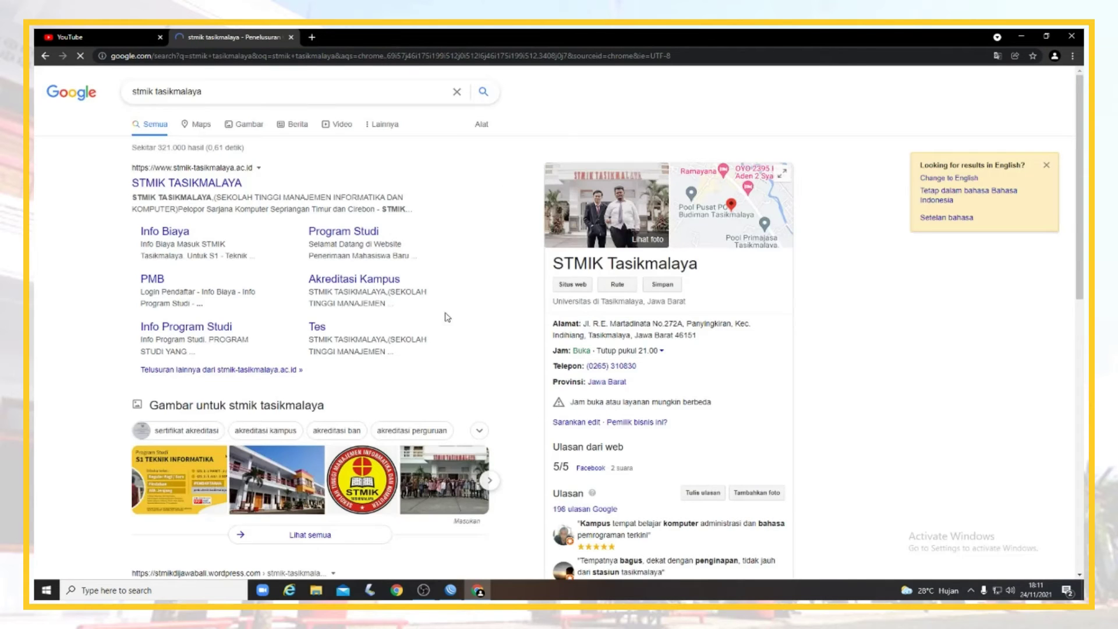
left_click(213, 182)
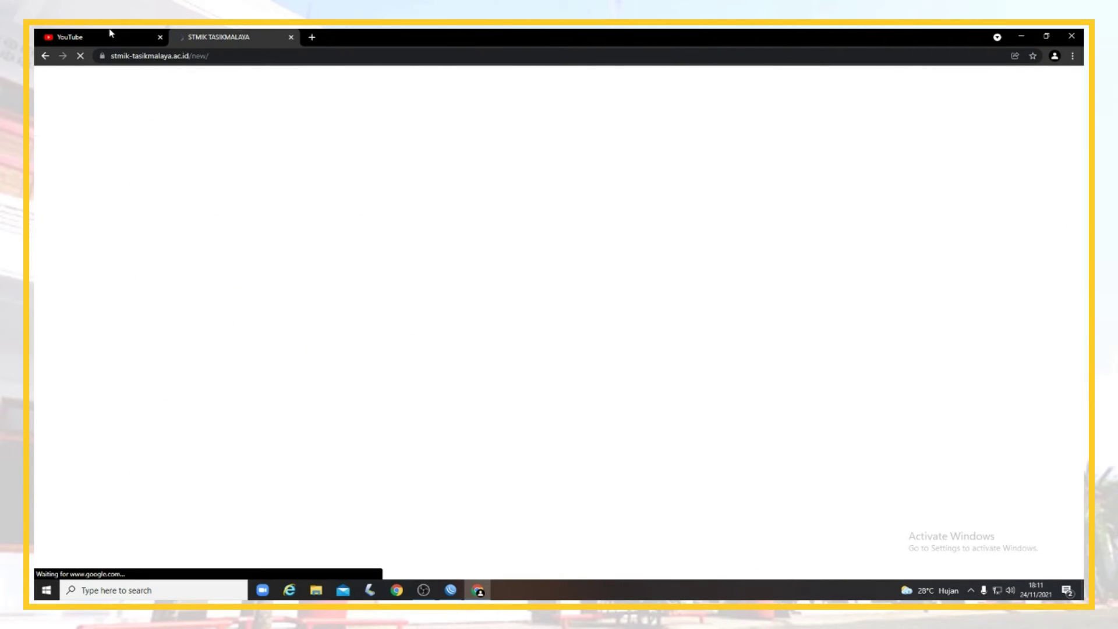
left_click(110, 35)
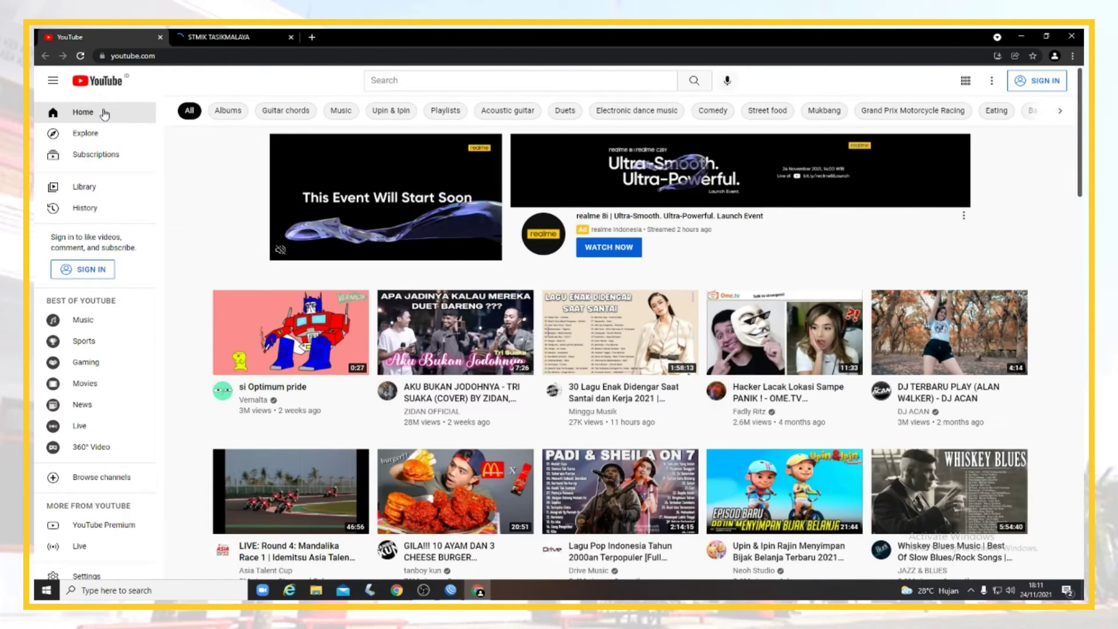
left_click(80, 56)
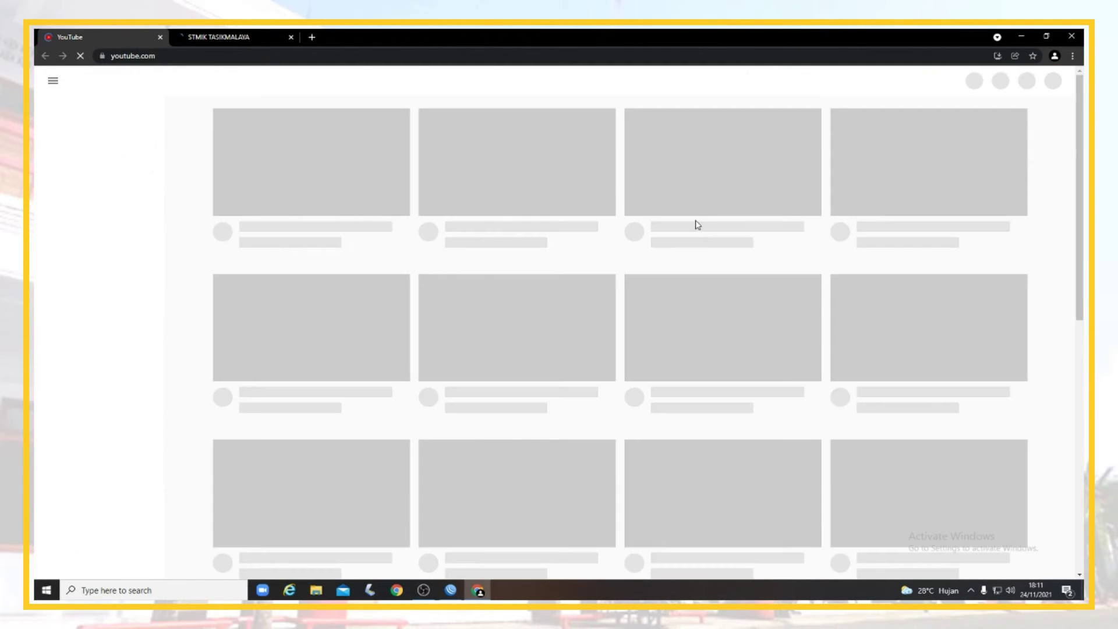
Clear Chrome's browsing history, cookies and cached files for all time, and close every tab except YouTube
left_click(1072, 56)
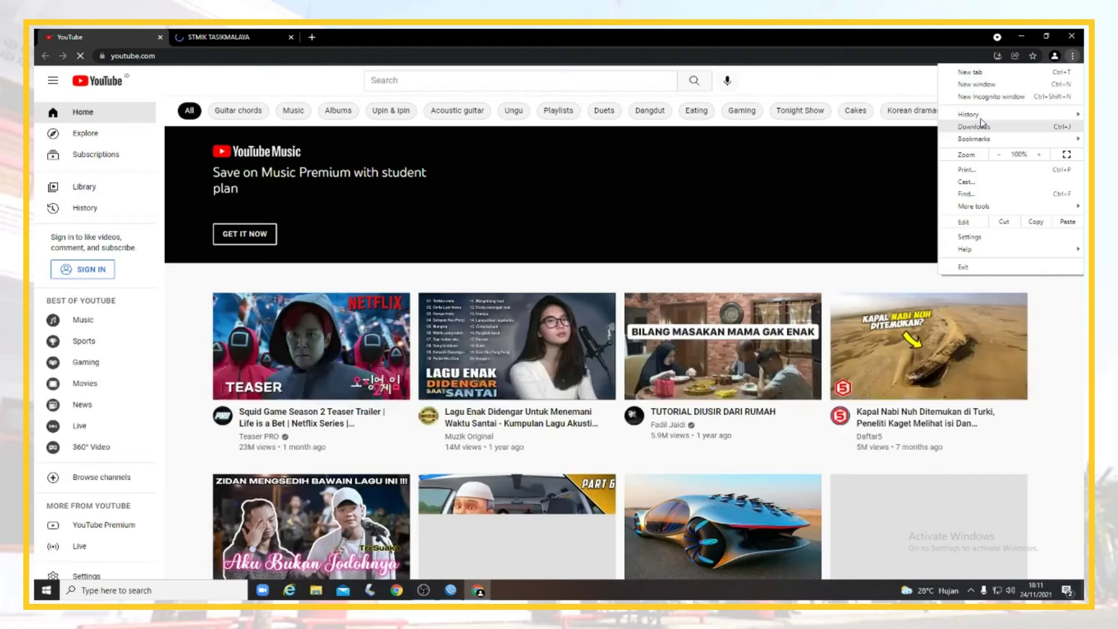
mouse_move(981, 114)
left_click(909, 118)
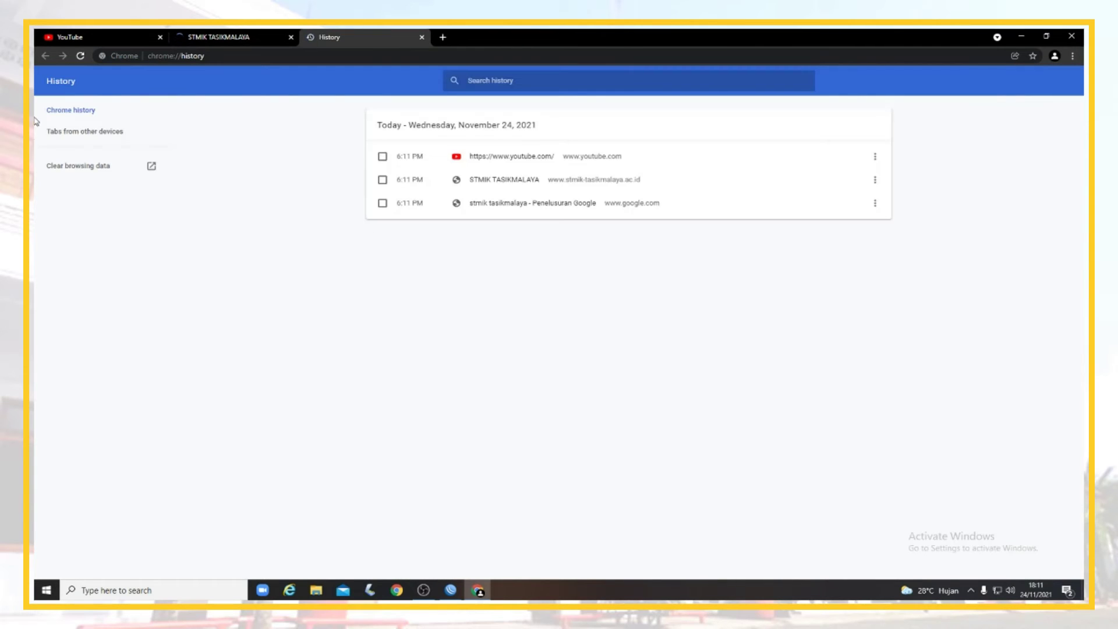
left_click(80, 165)
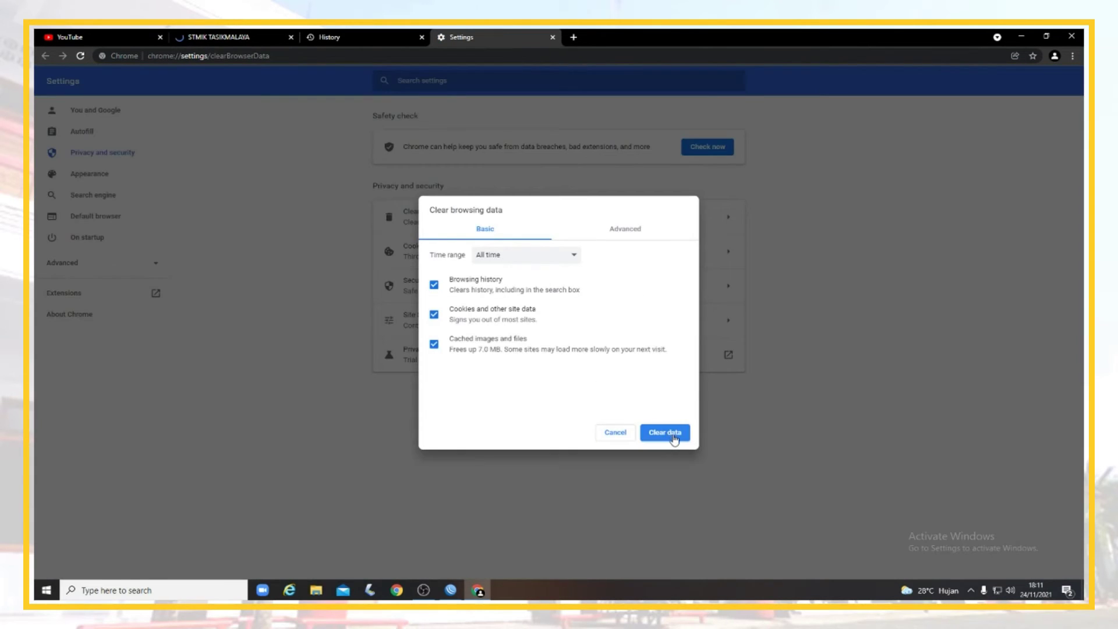
left_click(672, 438)
left_click(68, 35)
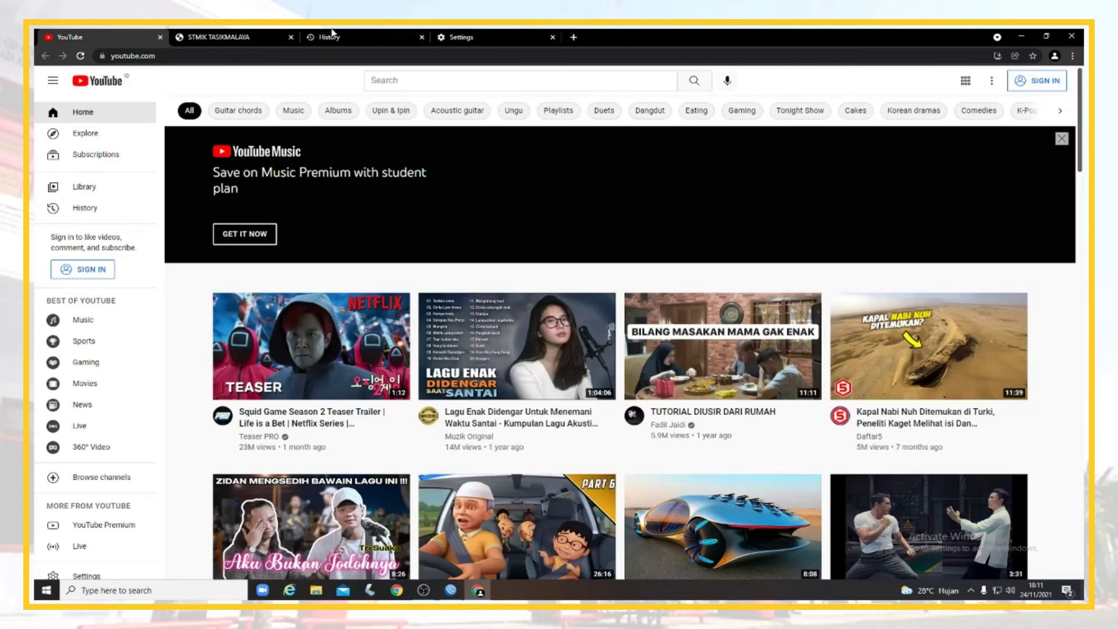
left_click(421, 37)
left_click(421, 37)
left_click(291, 37)
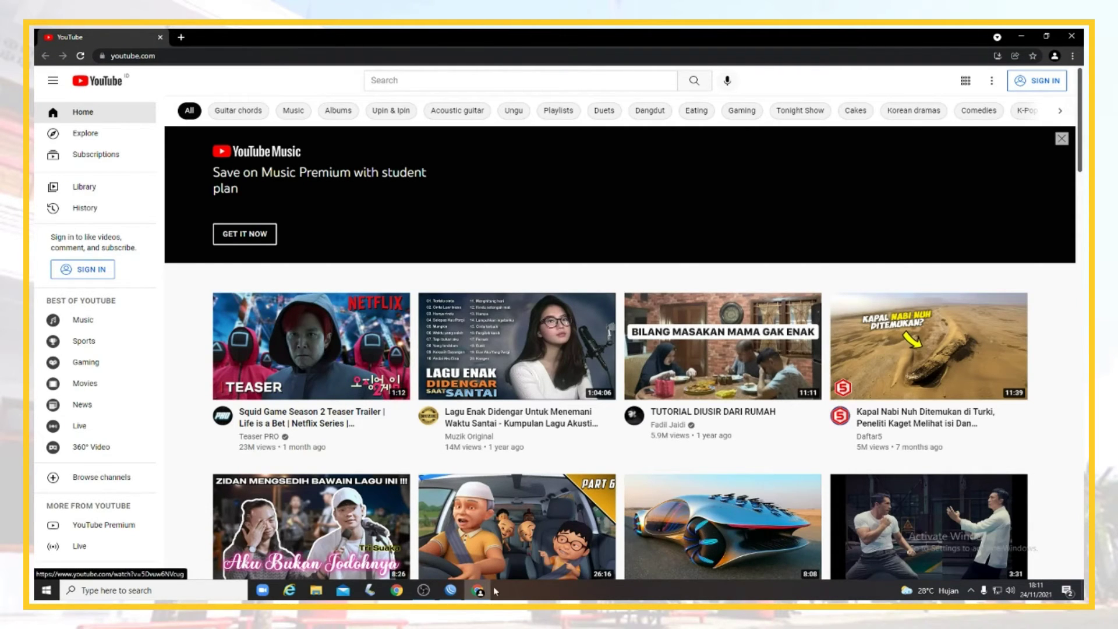
Switch to WinBox and check the drop rule's active status against the computer's clock with seconds
left_click(451, 590)
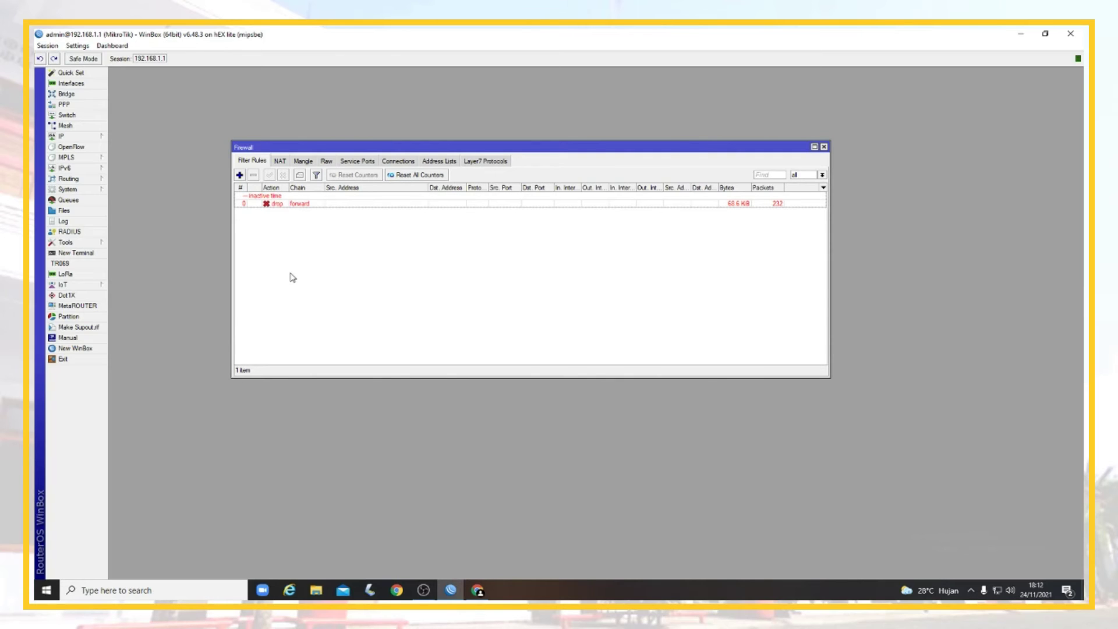
left_click(1036, 590)
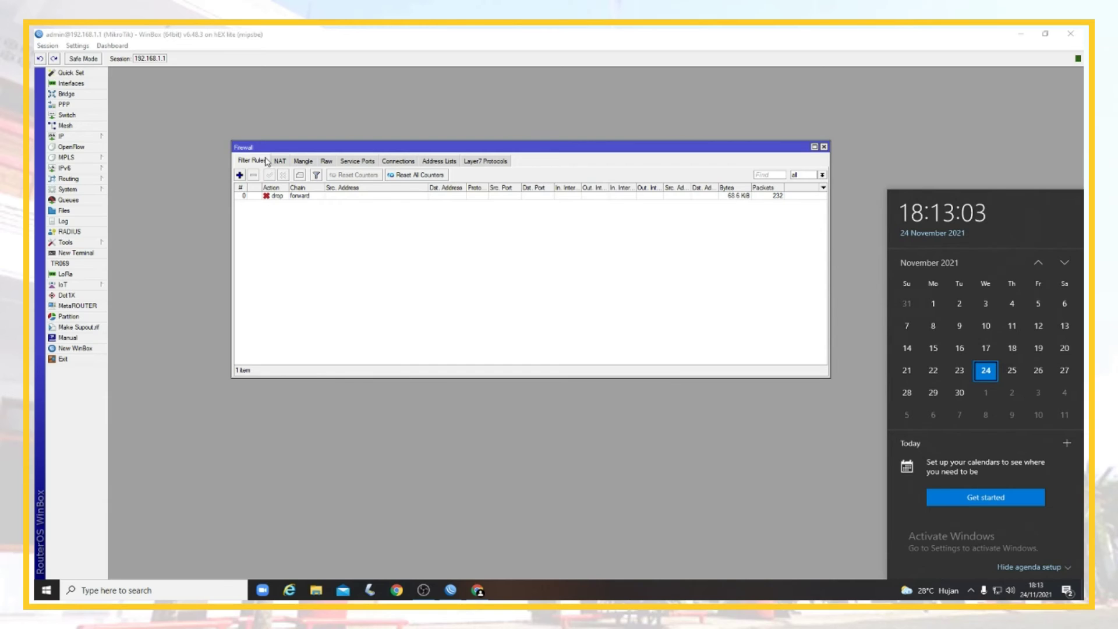
left_click(311, 225)
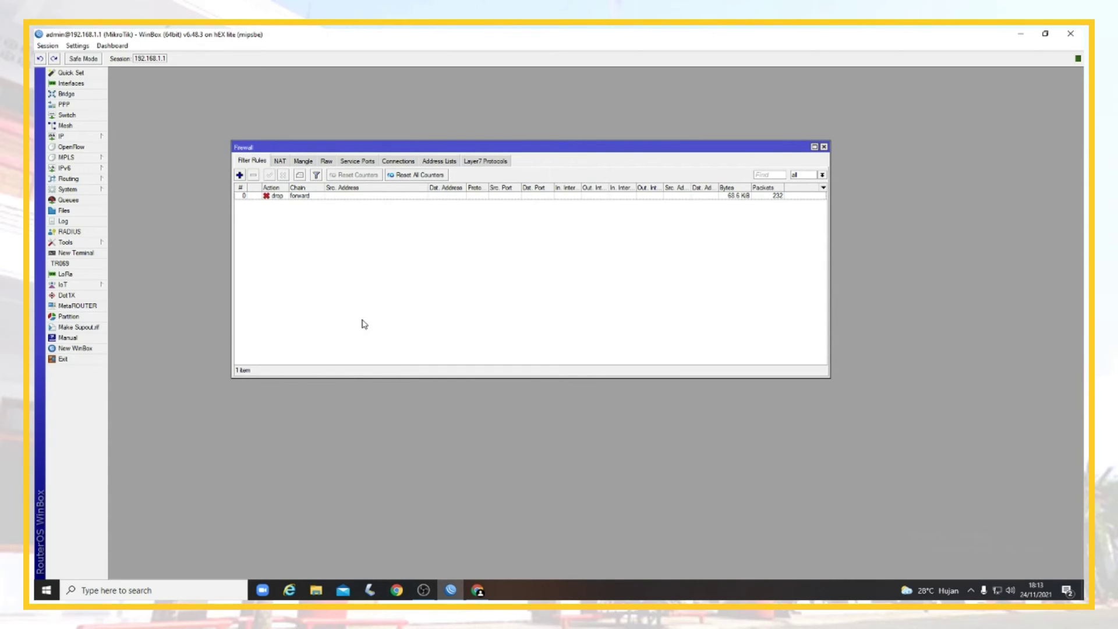
Switch to Chrome, replace the YouTube tab with a new one and load youtube.com to test access during the scheduled time
left_click(477, 589)
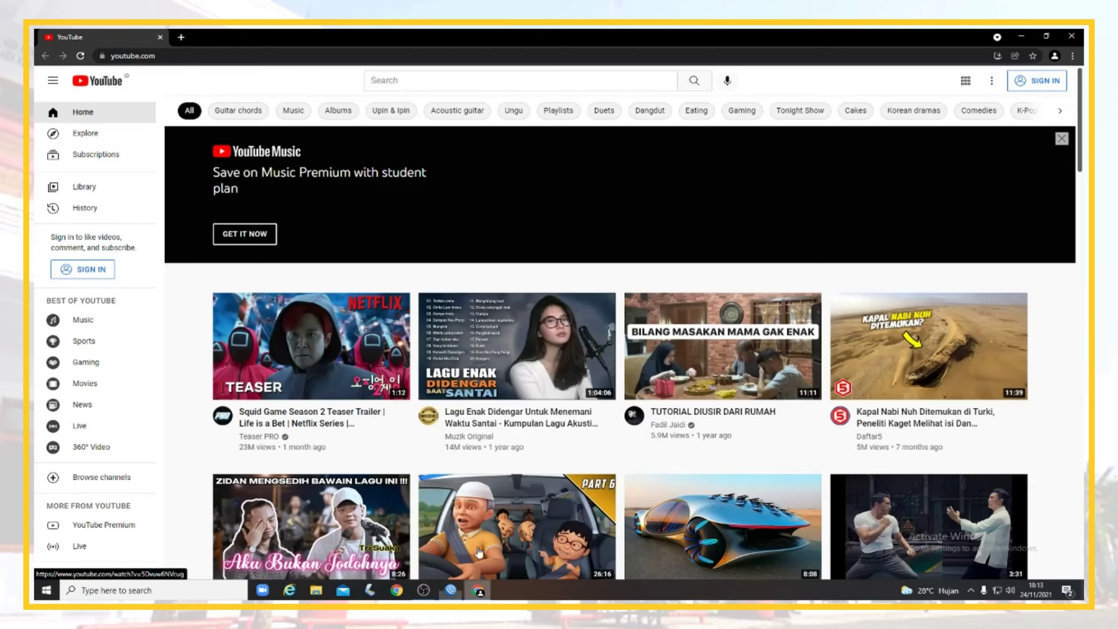
left_click(175, 37)
left_click(160, 37)
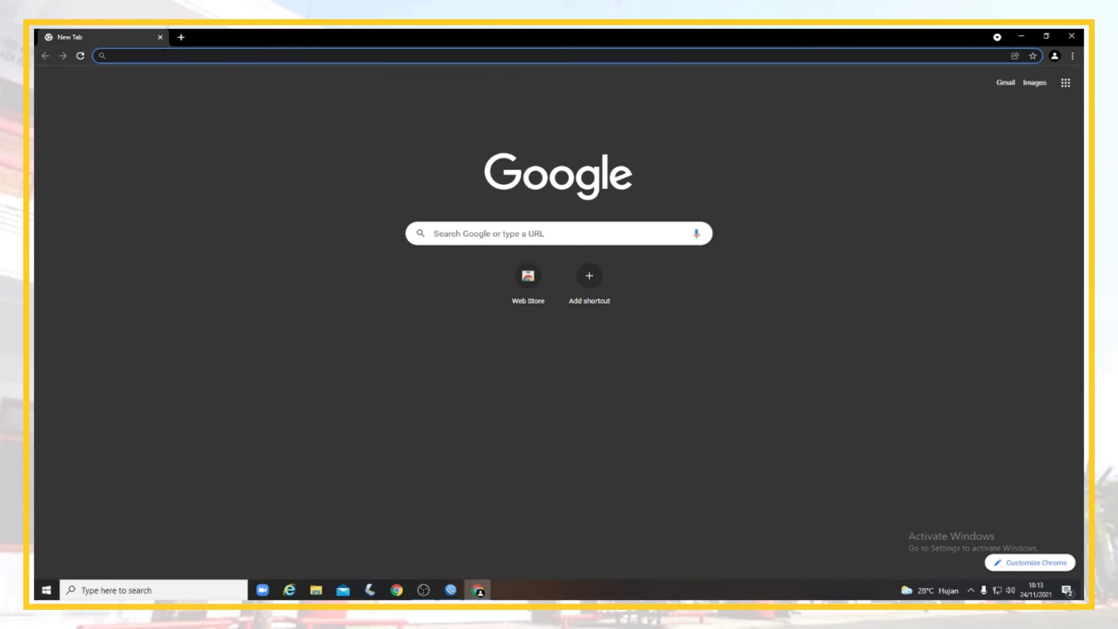
type("youtube.")
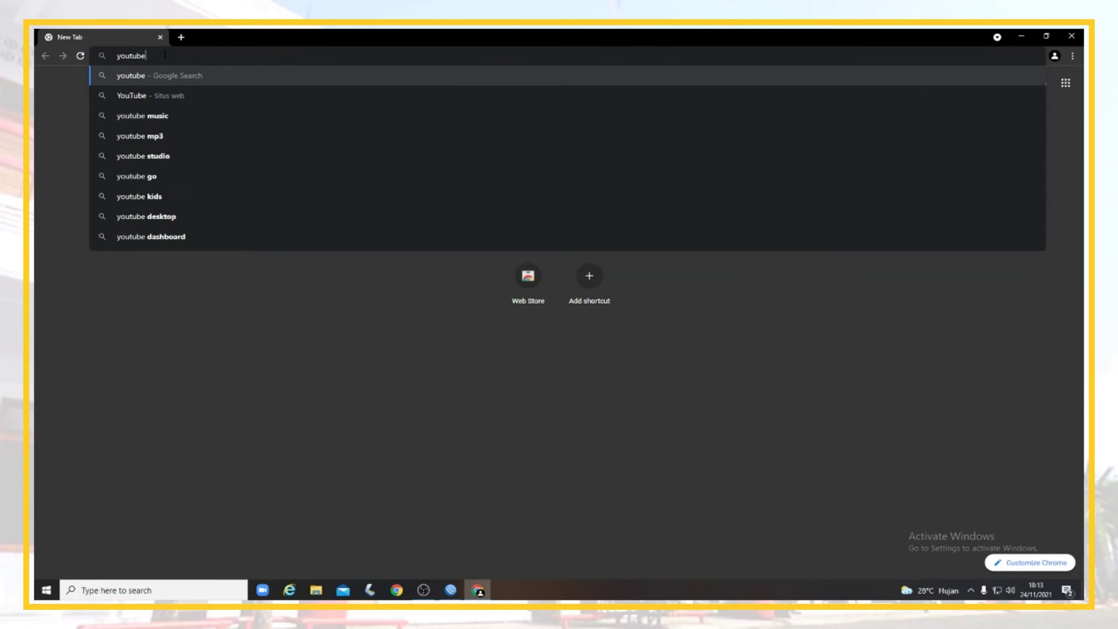
type("com")
key("Return")
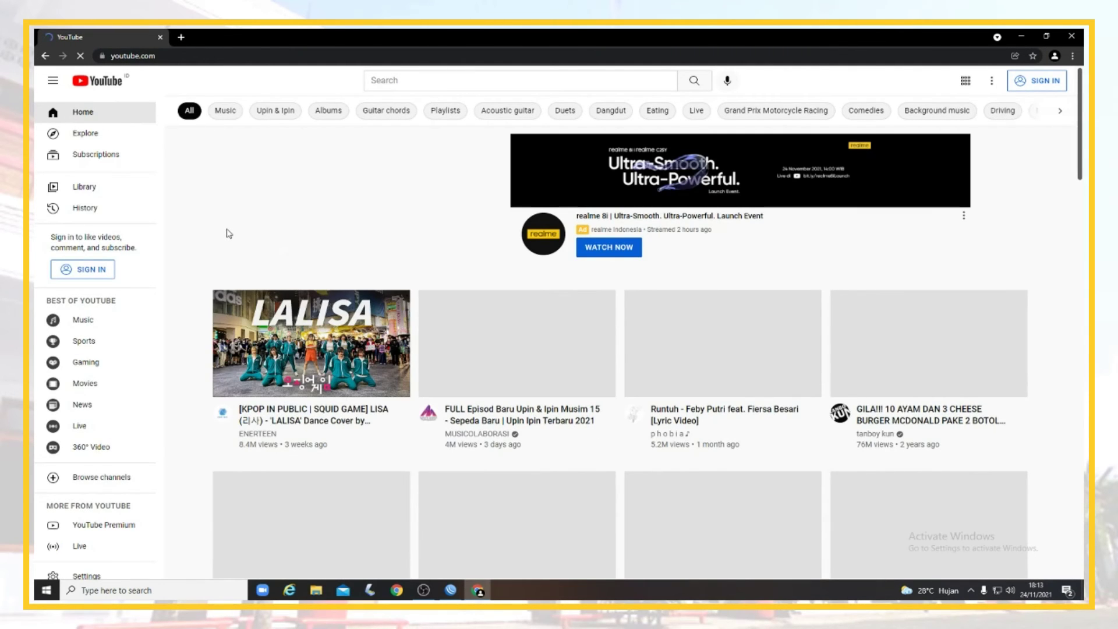
Clear all-time browsing history, cookies and cached files from Chrome again before the next test
left_click(1073, 56)
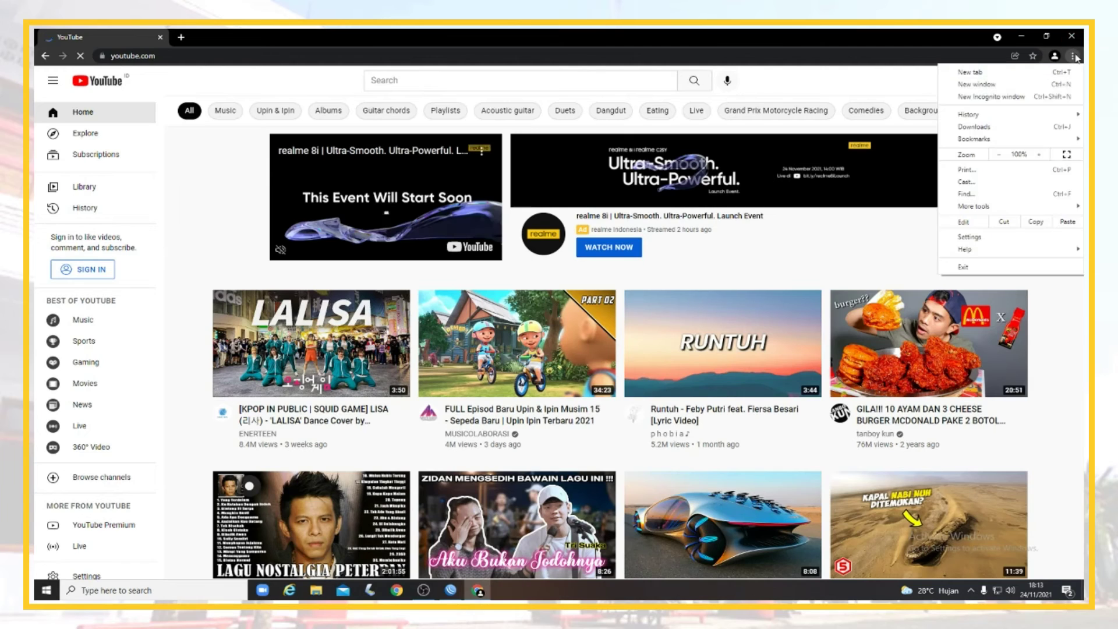
mouse_move(970, 115)
left_click(903, 114)
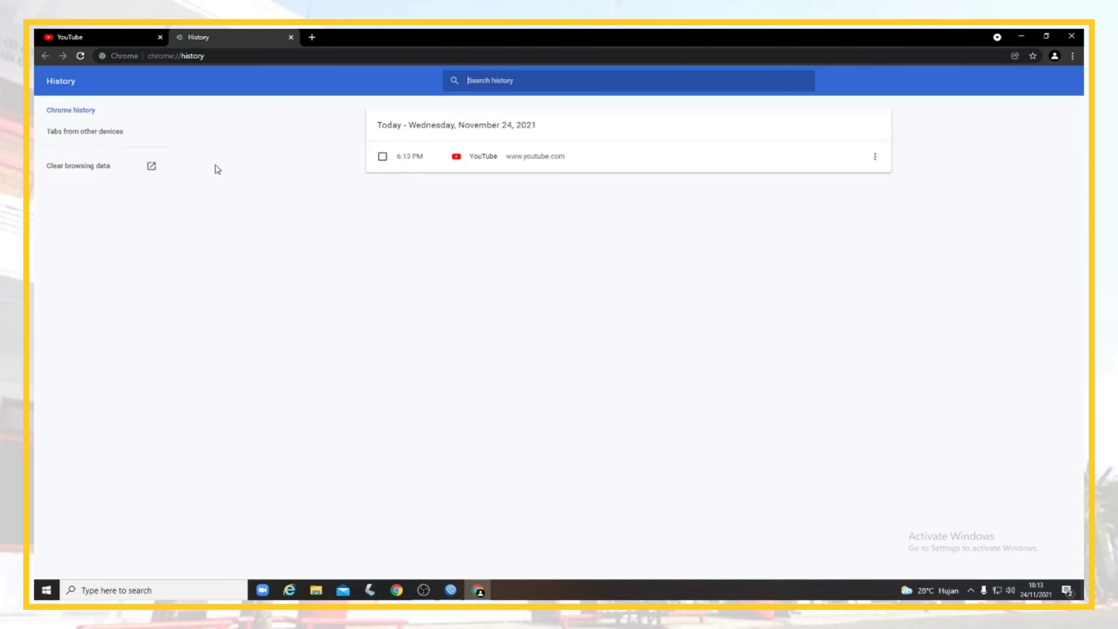
left_click(102, 166)
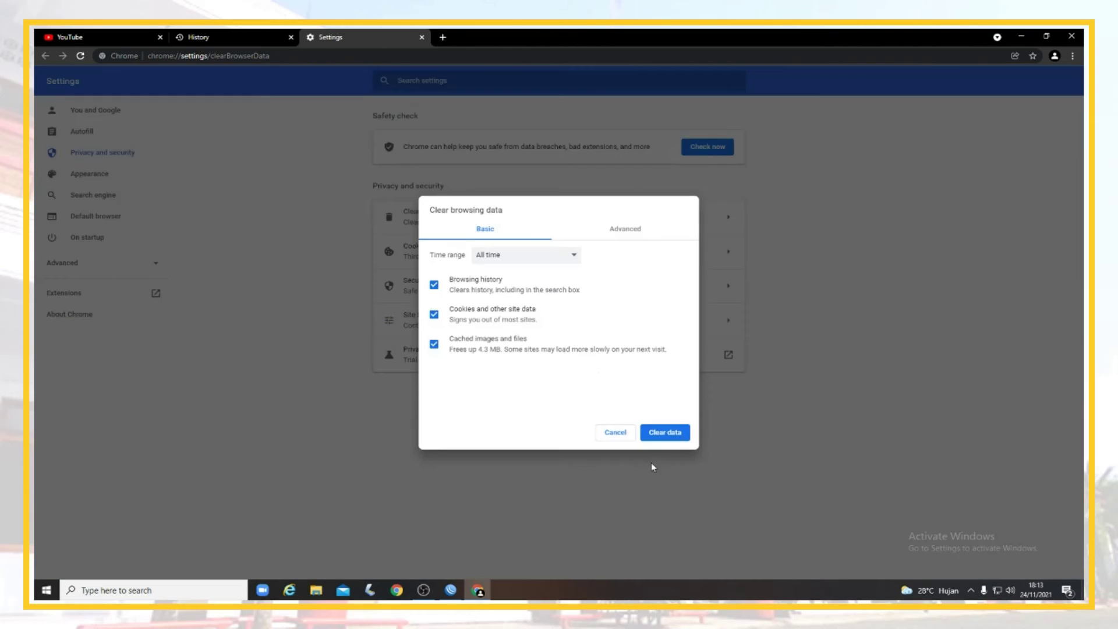
left_click(665, 432)
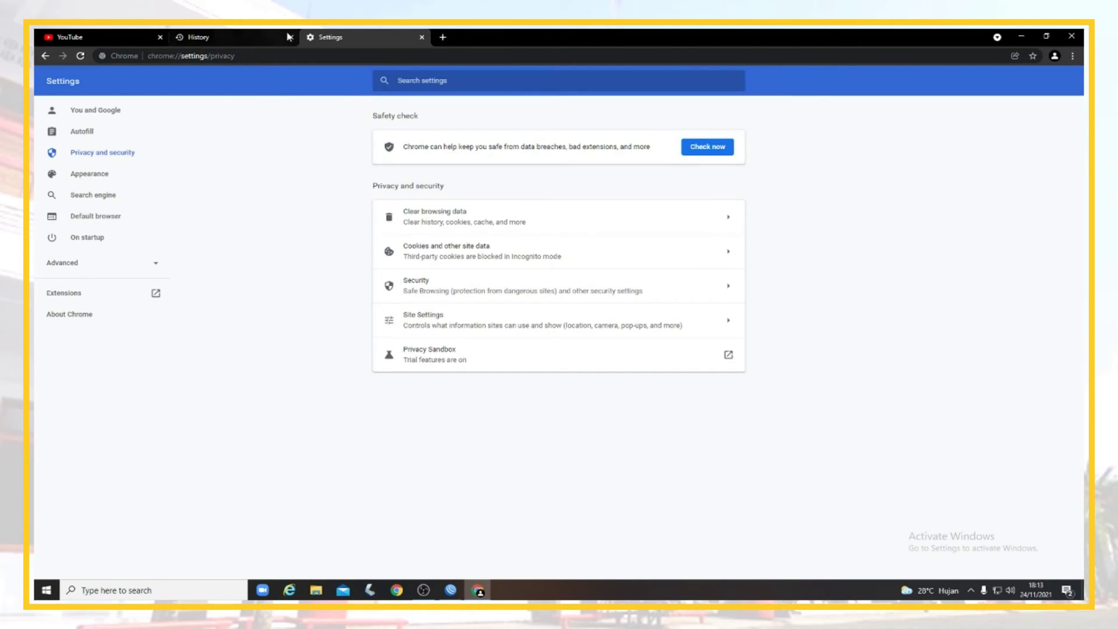
left_click(256, 38)
left_click(237, 55)
type("youtube")
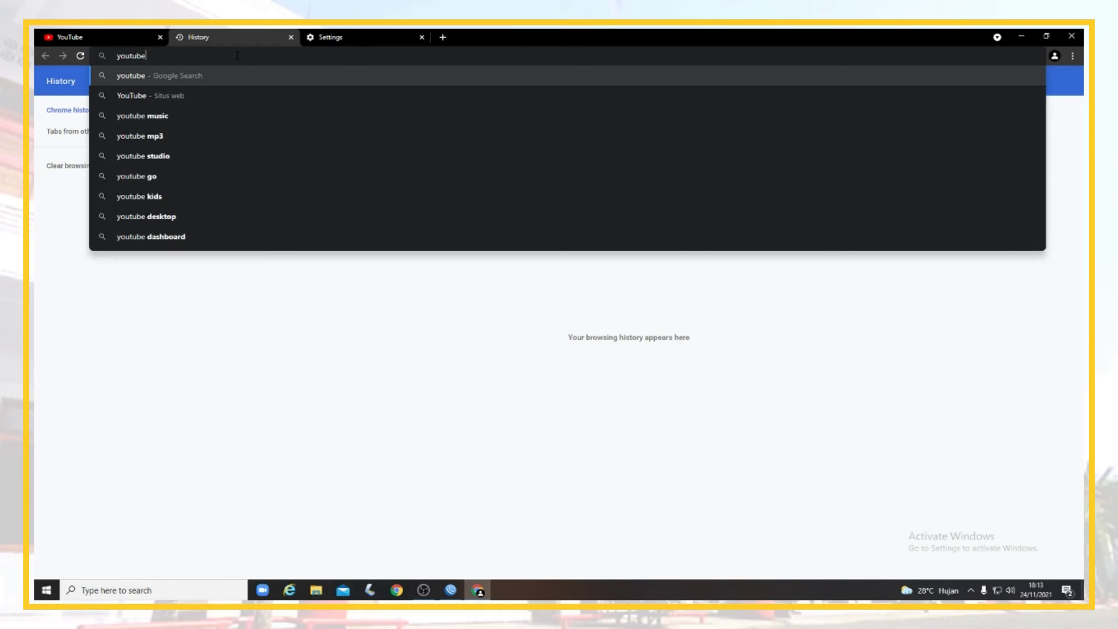
type(".com")
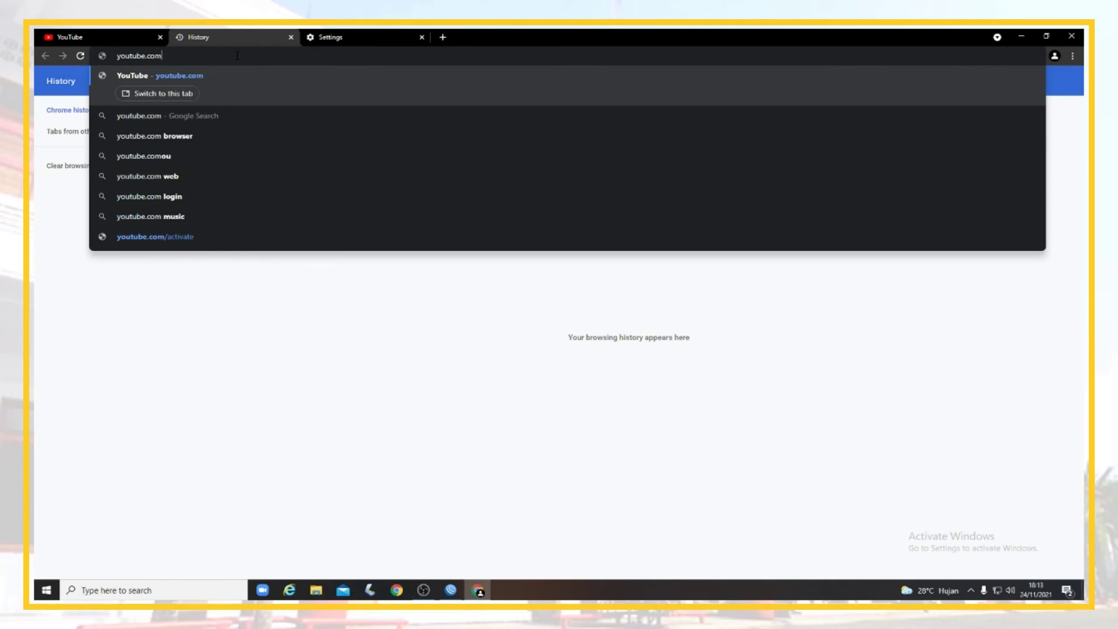
type("www.")
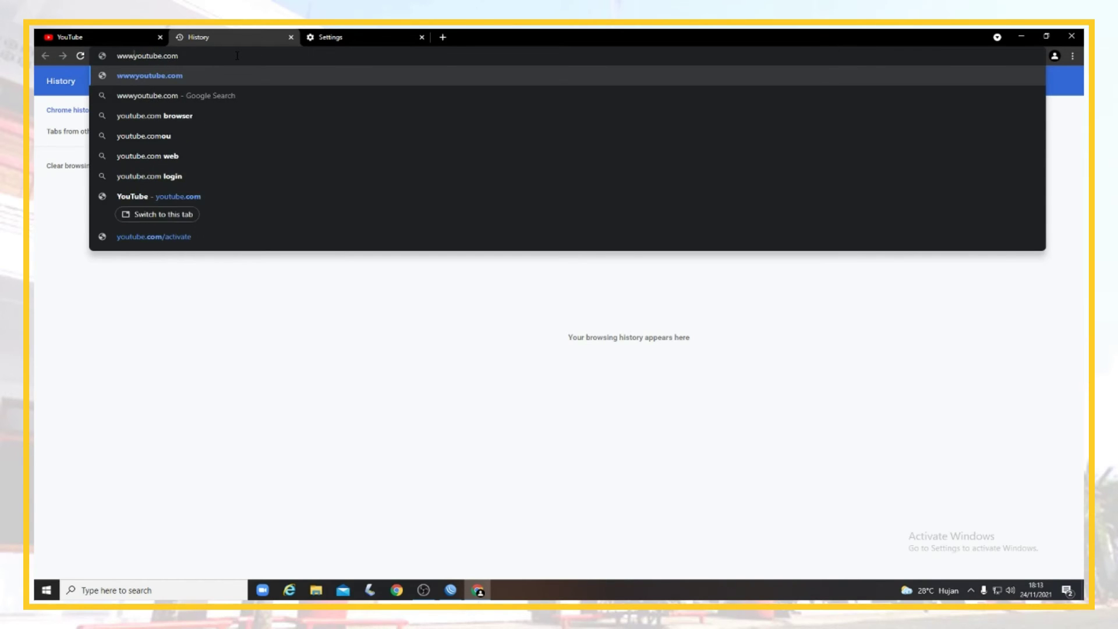
left_click(160, 36)
key("Return")
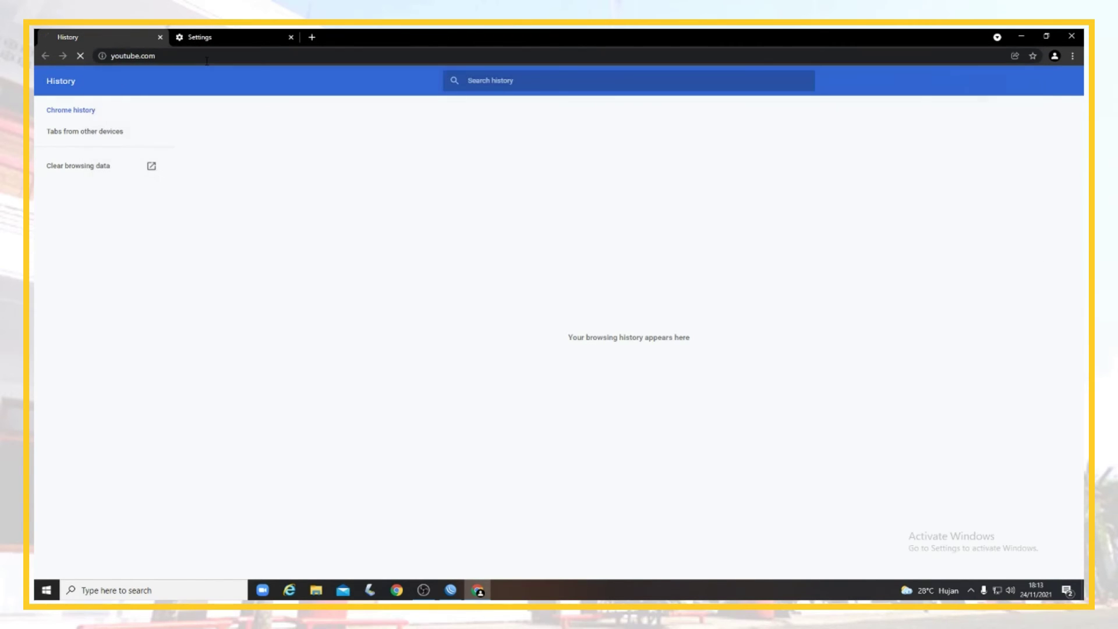
left_click(291, 37)
Switch to WinBox and review the drop rule's Layer7 protocol, time schedule and action, leaving the rule unchanged
key("alt+Tab")
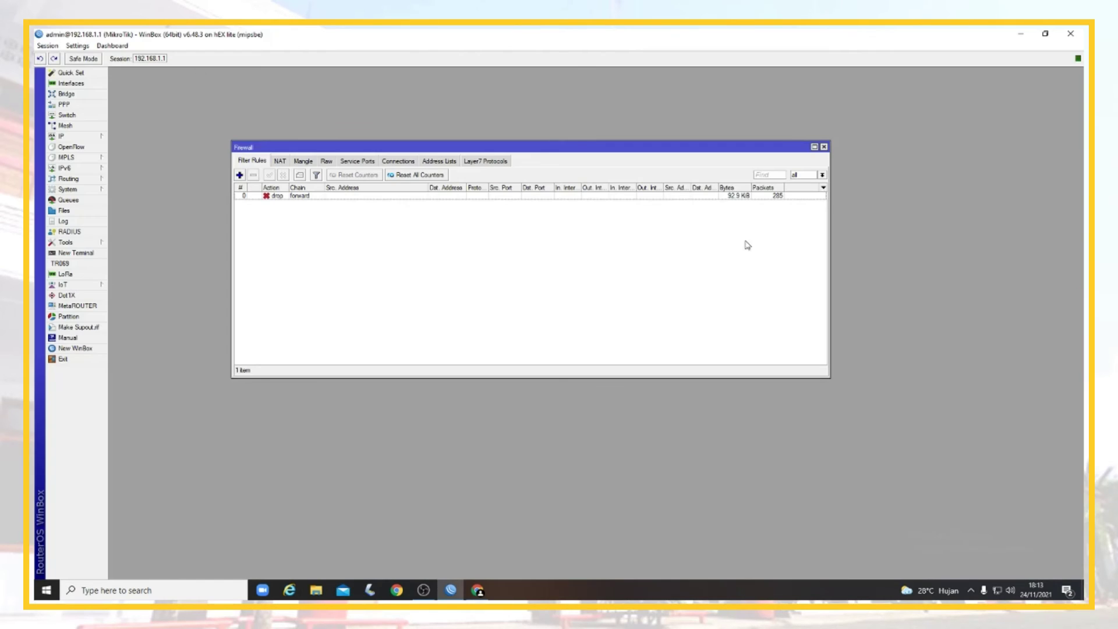
double_click(297, 197)
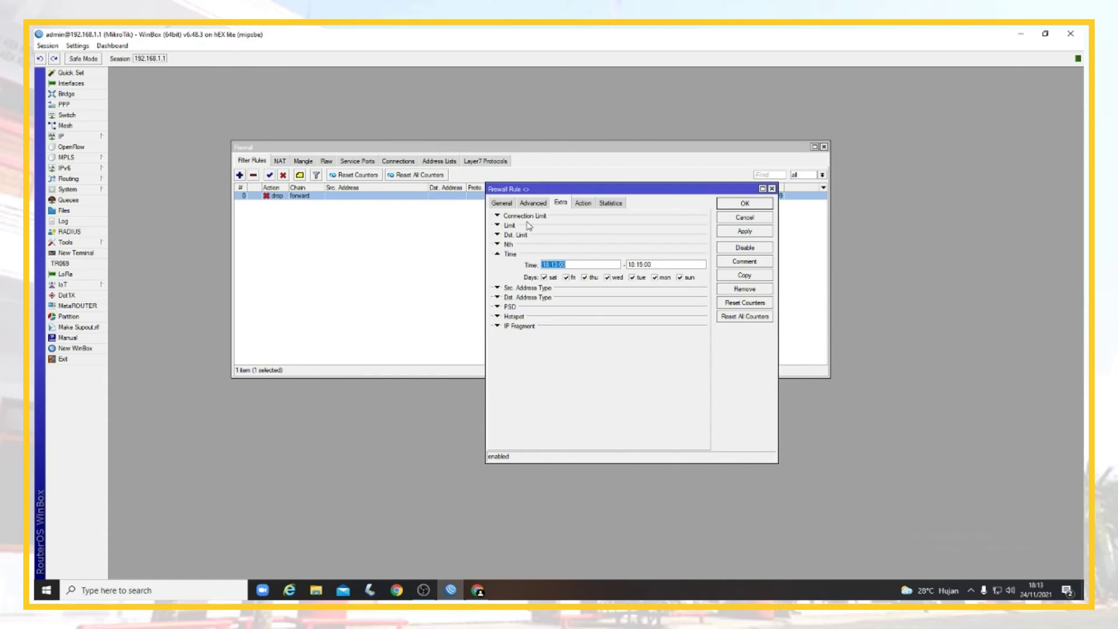
left_click(502, 203)
left_click(532, 203)
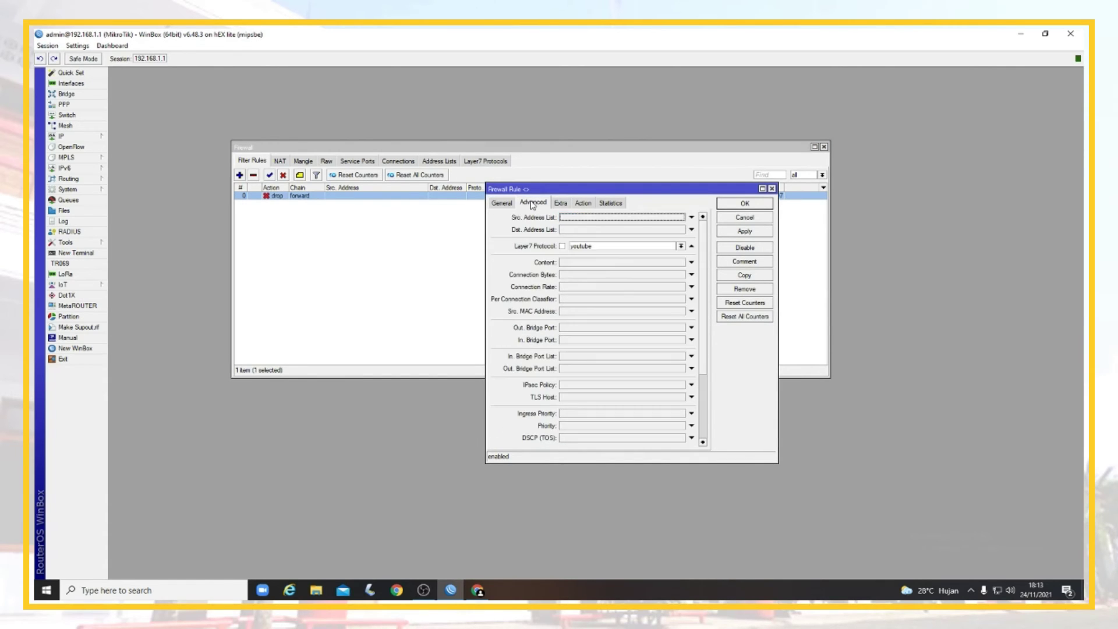
left_click(561, 203)
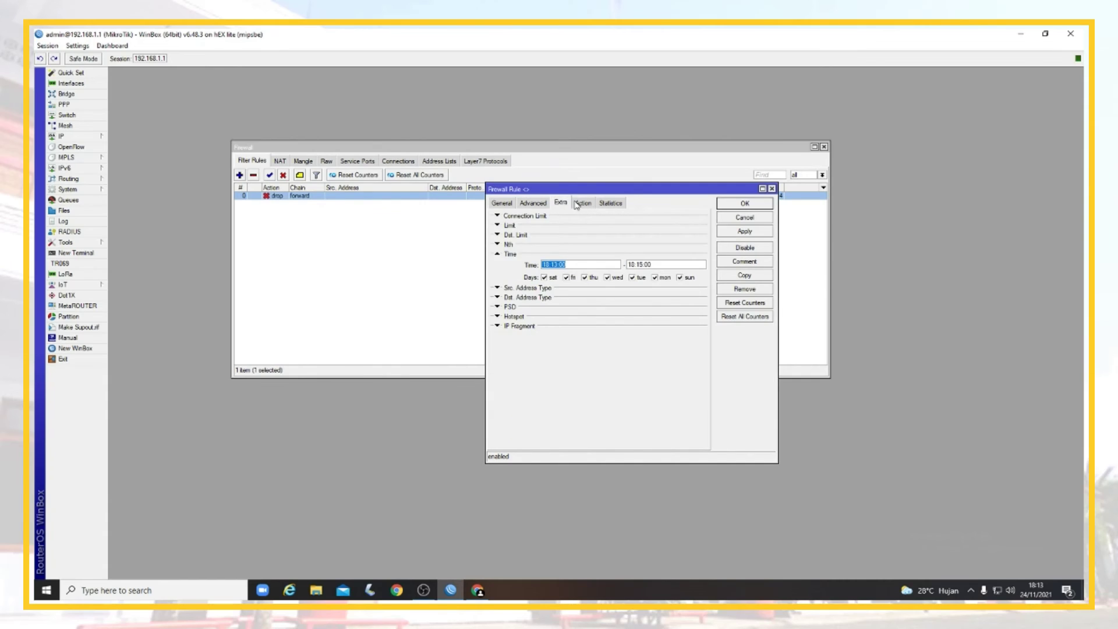
left_click(577, 204)
left_click(773, 189)
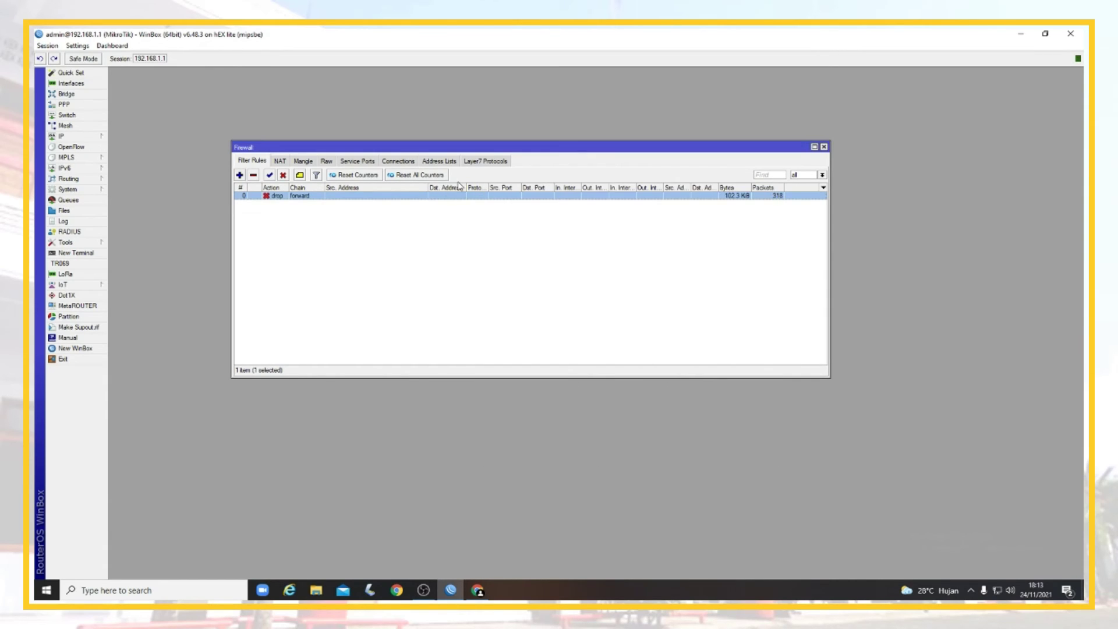
Check the youtube Layer7 protocol's regexp, return to the filter rules and switch to Chrome to view the youtube.com test result
left_click(489, 162)
double_click(322, 196)
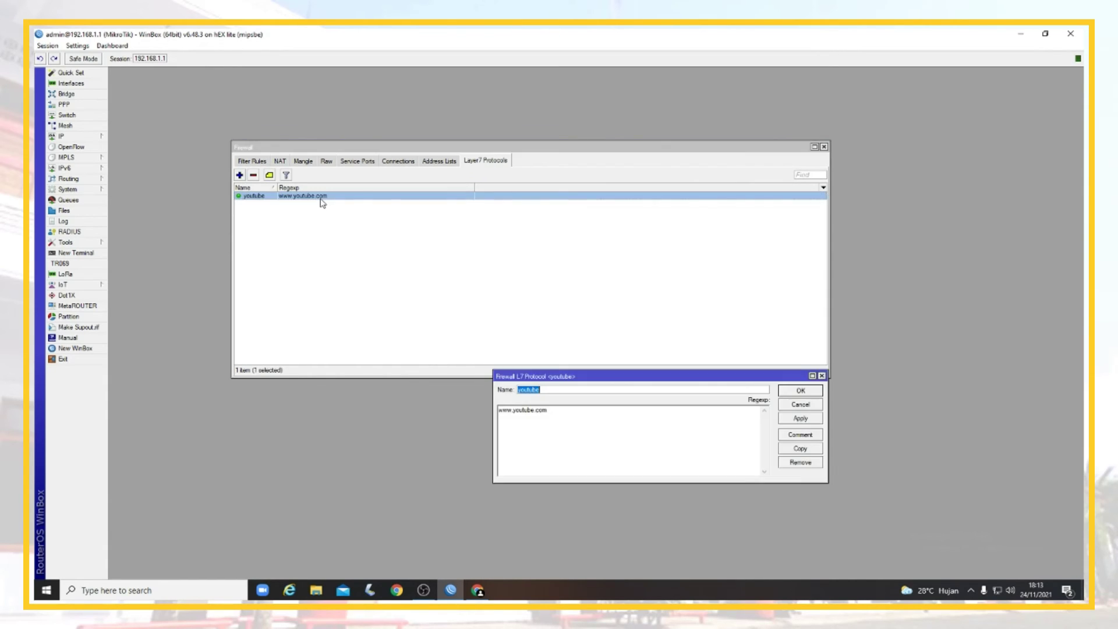
left_click(822, 376)
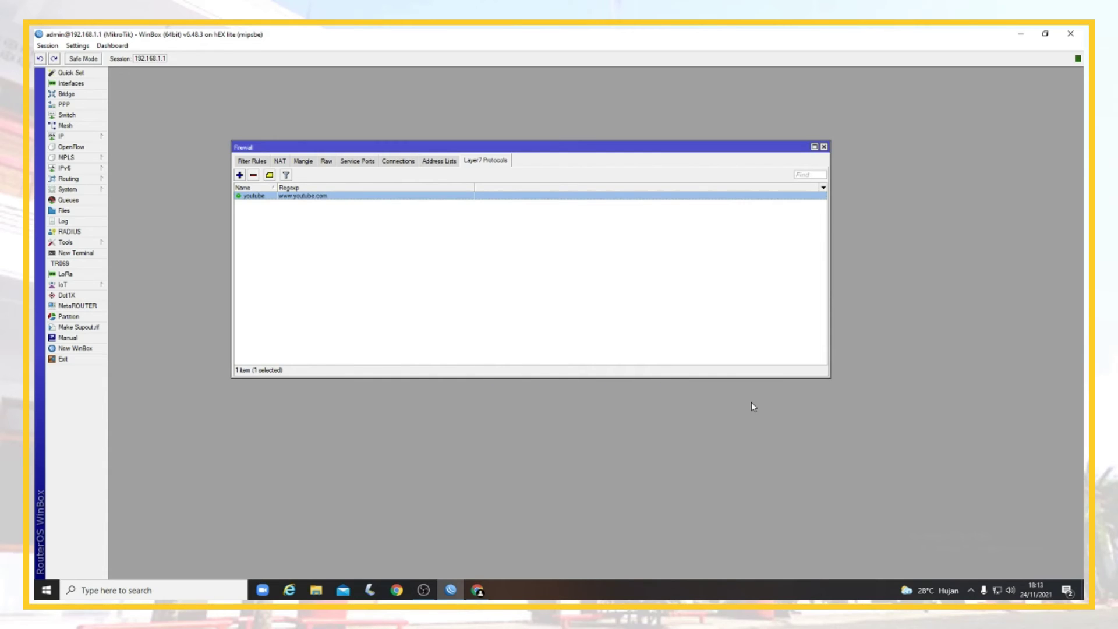
left_click(258, 162)
key("alt+Tab")
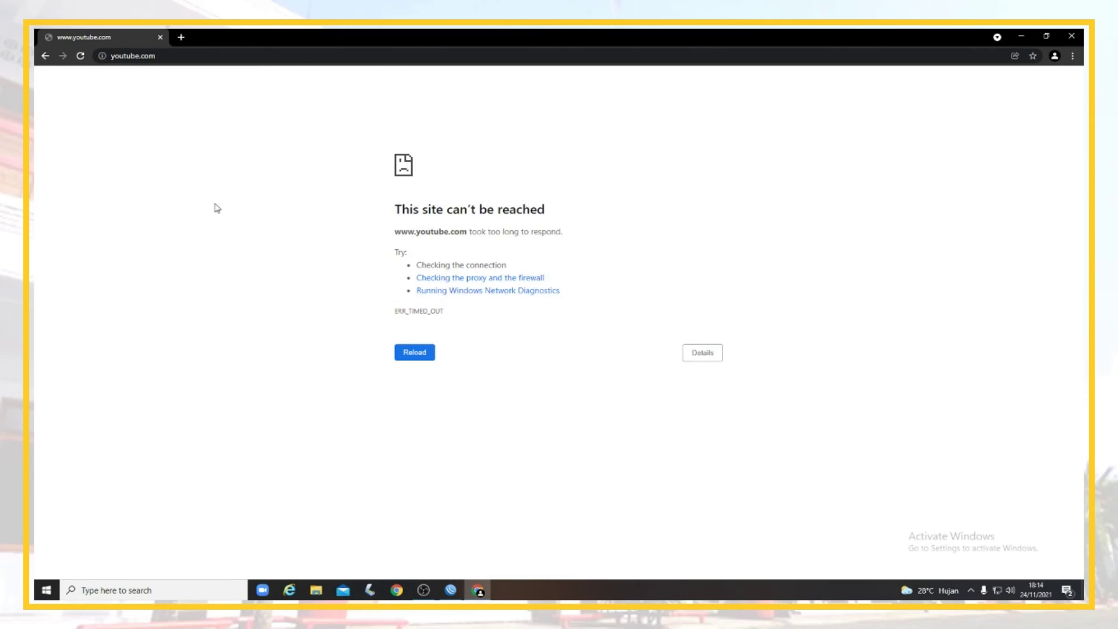
Reload the youtube.com page to retest the block and switch to WinBox
left_click(407, 351)
mouse_move(445, 594)
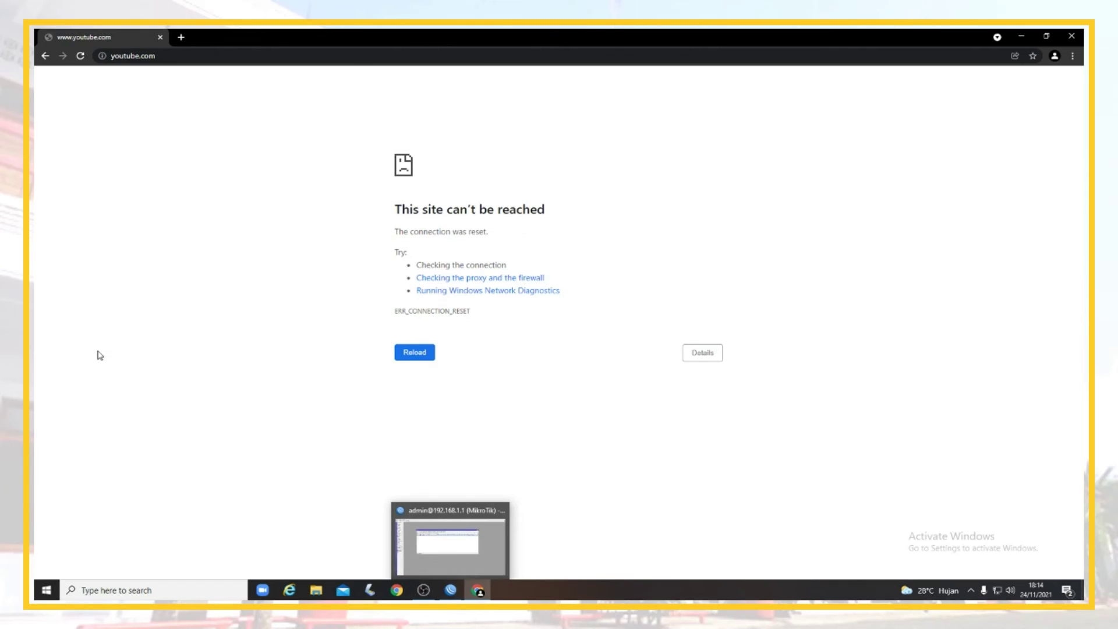
left_click(479, 592)
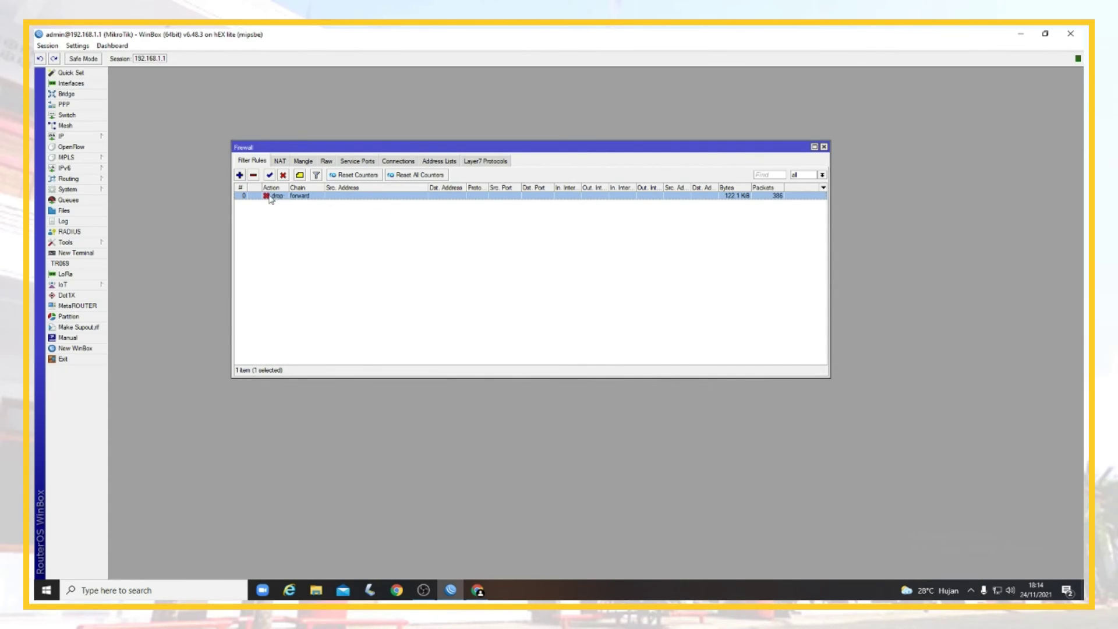
Disable the YouTube drop rule and load youtube.com in Chrome to test access
left_click(283, 175)
key("alt+Tab")
left_click(196, 57)
key("Return")
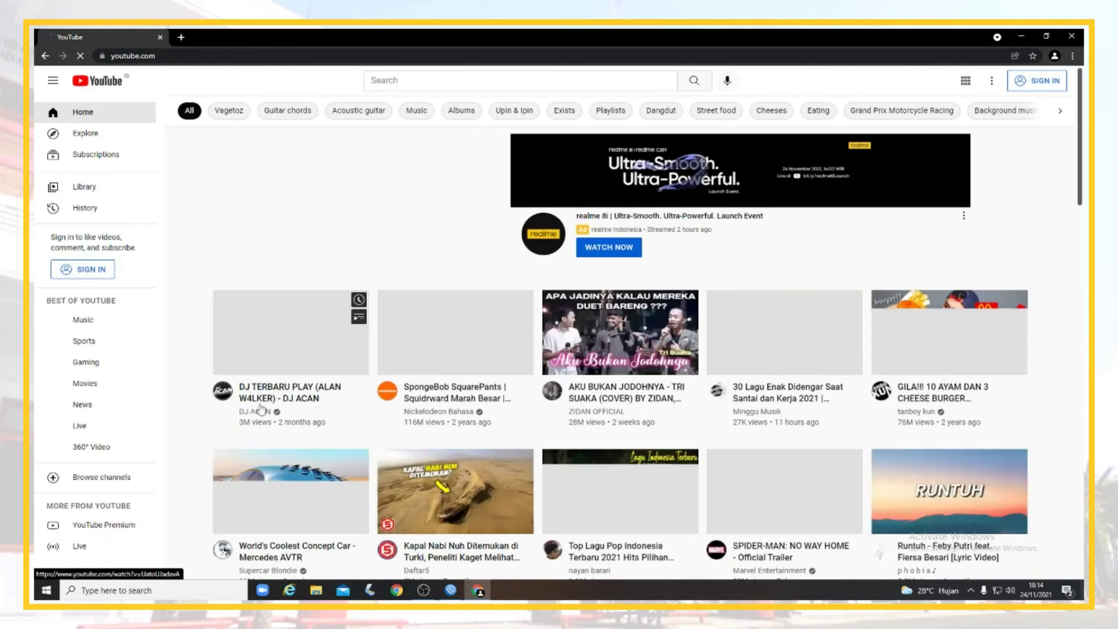
key("alt+Tab")
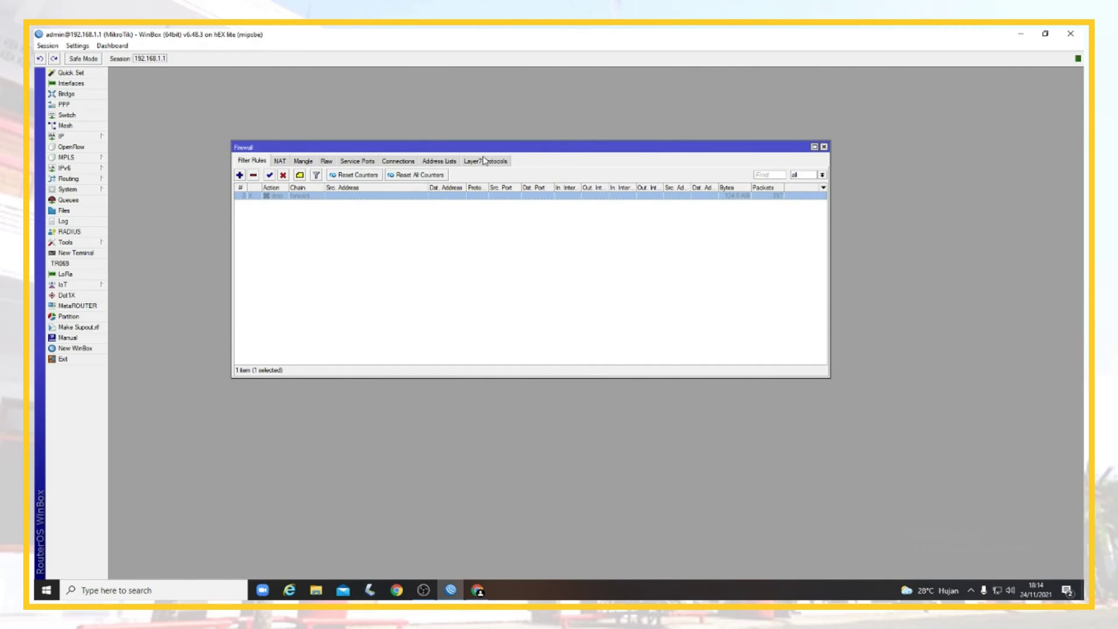
left_click(484, 161)
left_click(240, 175)
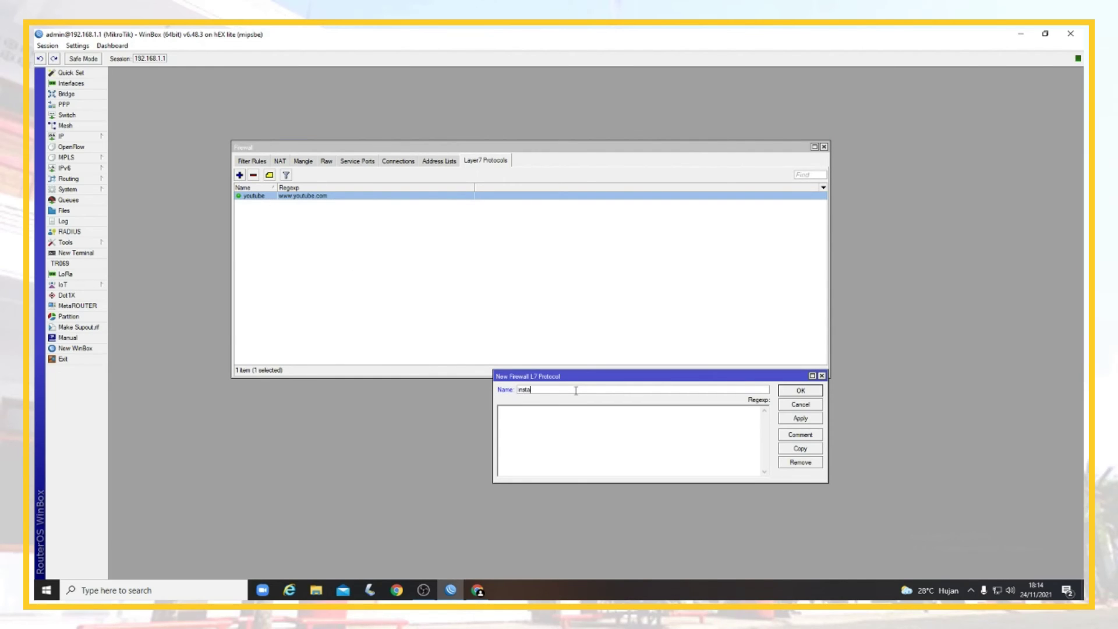
type("instagram")
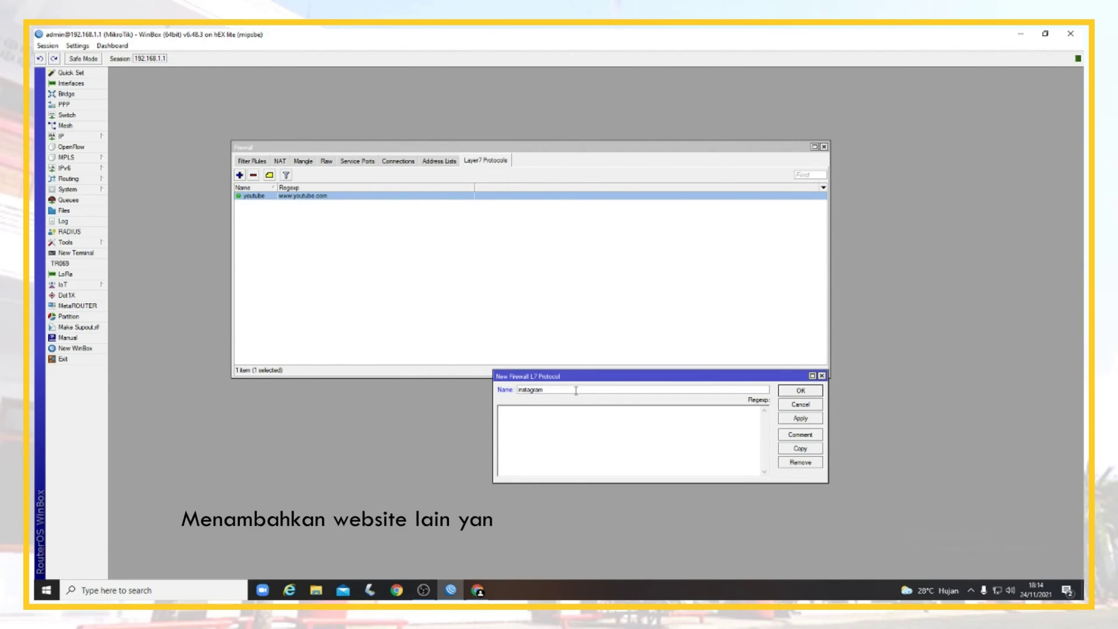
key("Tab")
type("w")
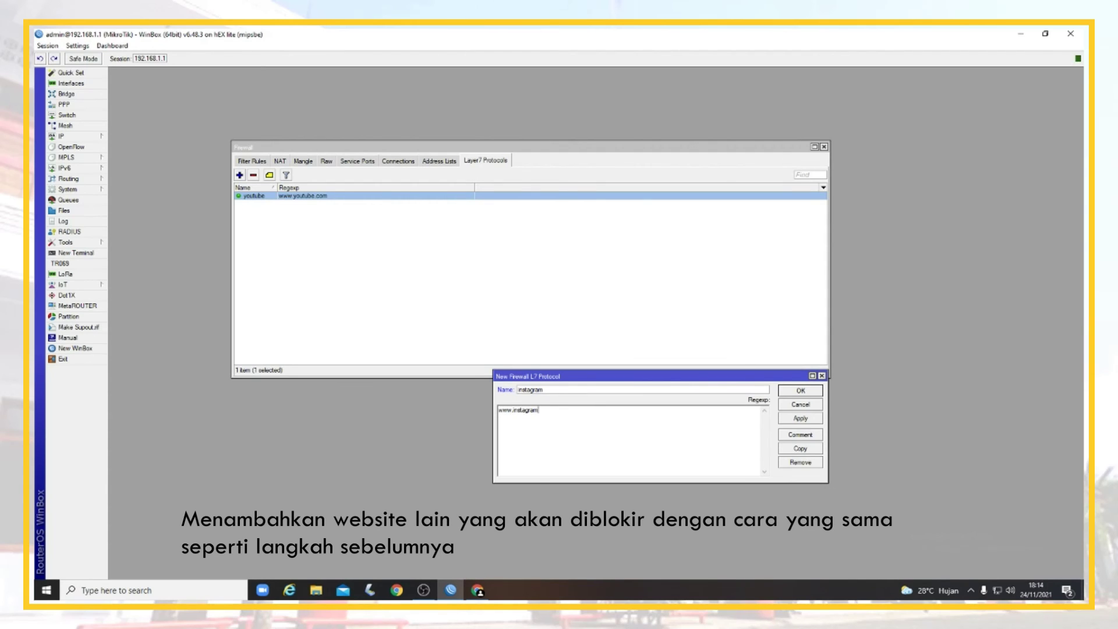
left_click(810, 421)
left_click(800, 391)
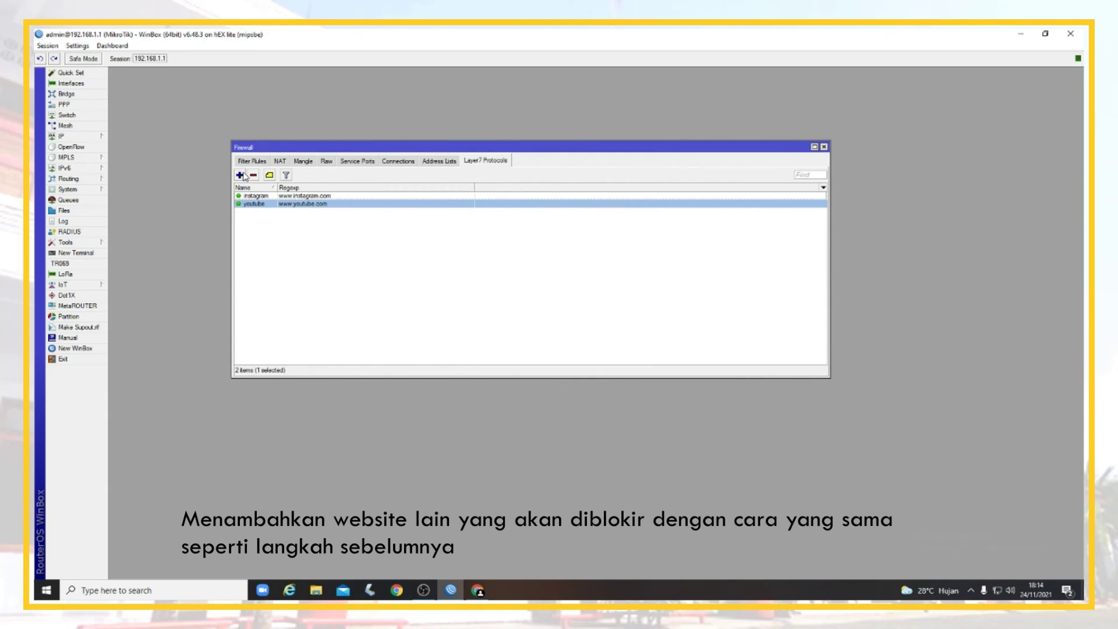
Add a forward-chain firewall filter rule with the action drop and the Layer7 protocol instagram
left_click(256, 161)
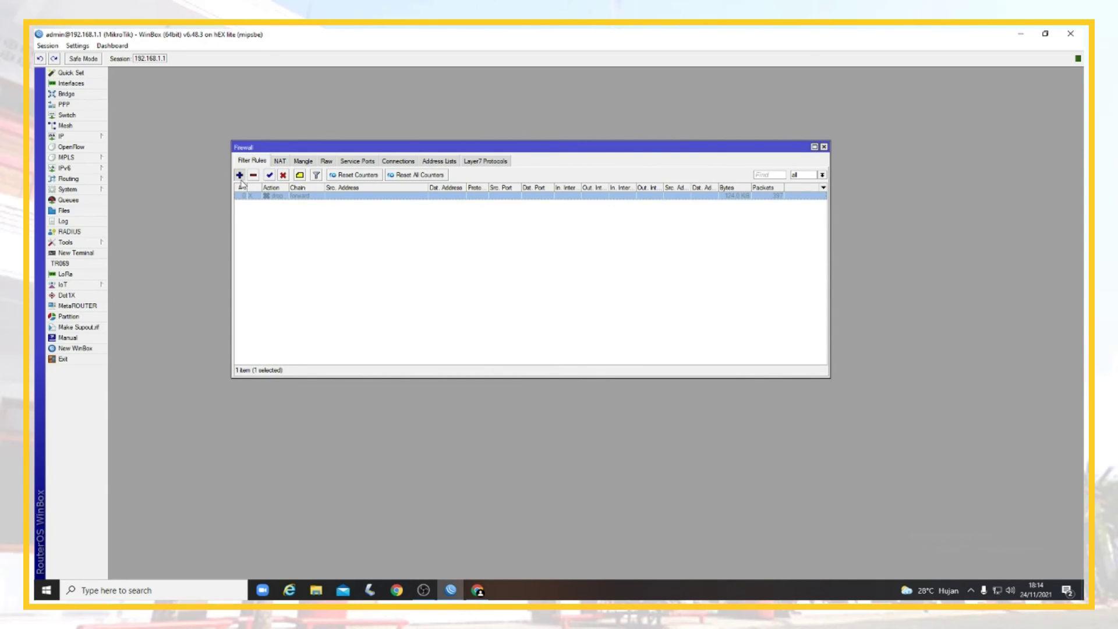
left_click(240, 176)
left_click(570, 218)
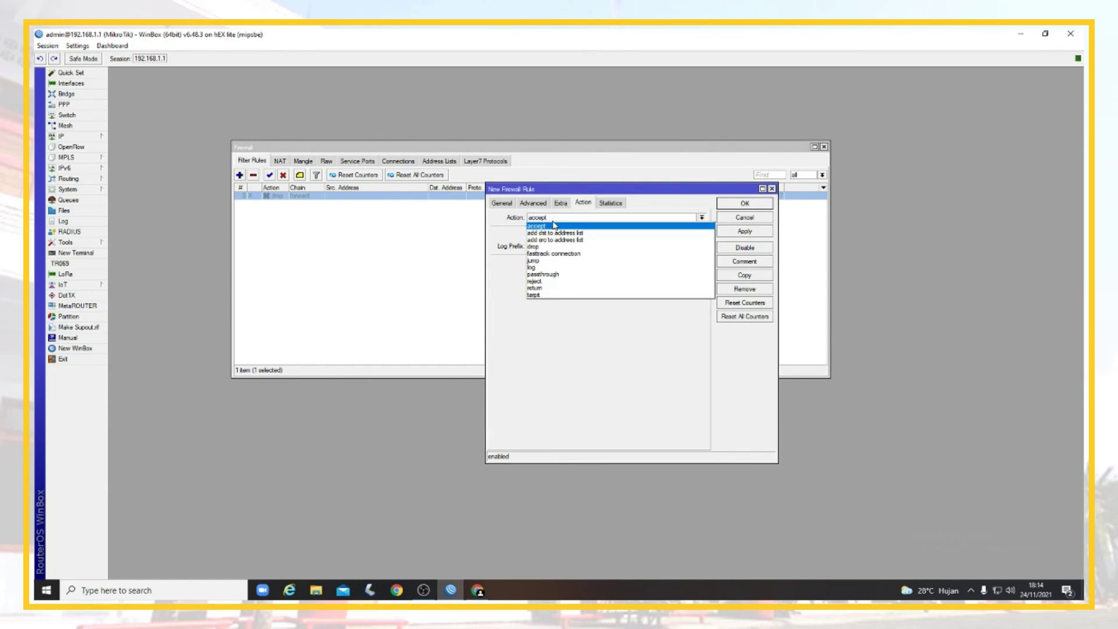
left_click(534, 247)
left_click(499, 203)
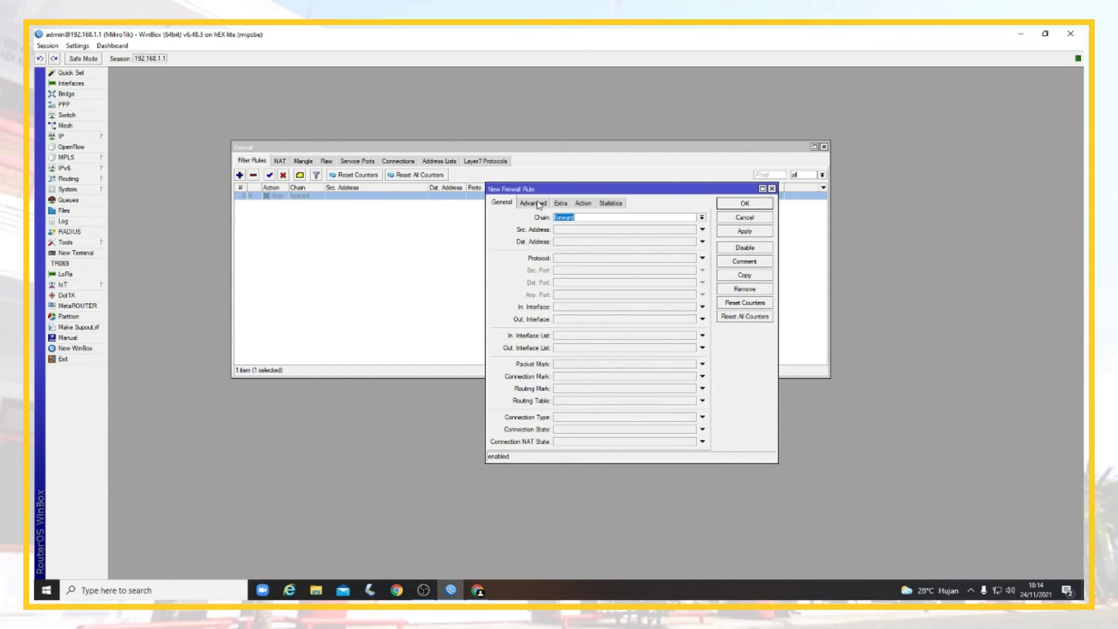
left_click(533, 204)
left_click(691, 246)
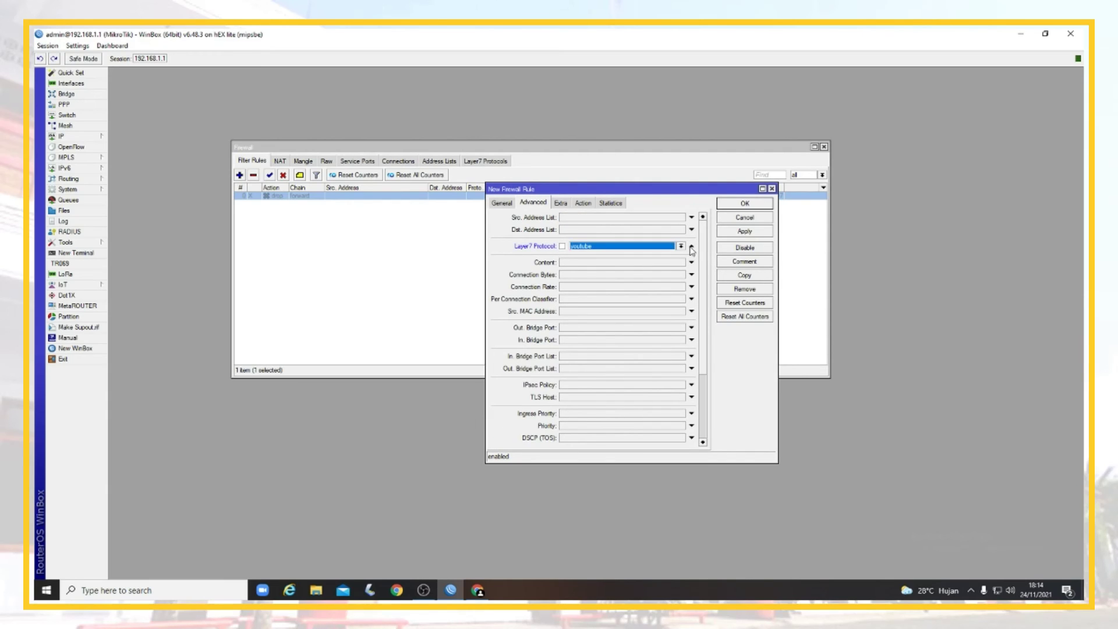
left_click(680, 246)
left_click(620, 261)
left_click(502, 203)
left_click(731, 233)
left_click(746, 204)
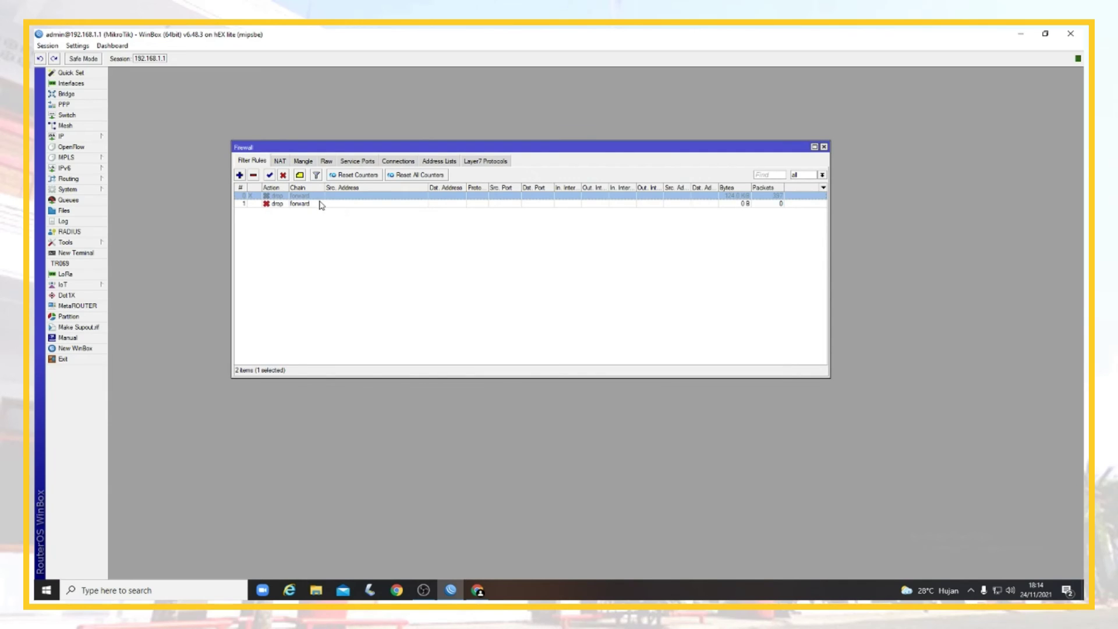
Check the Layer7 protocol assigned to each of the two drop rules, leaving both unchanged
double_click(314, 198)
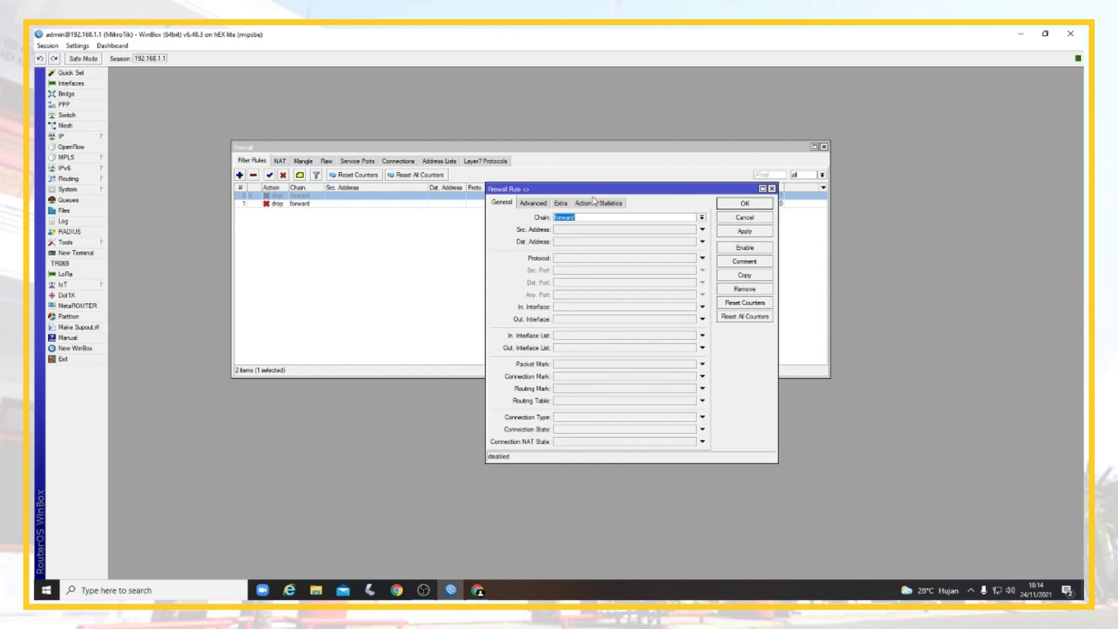
left_click(547, 204)
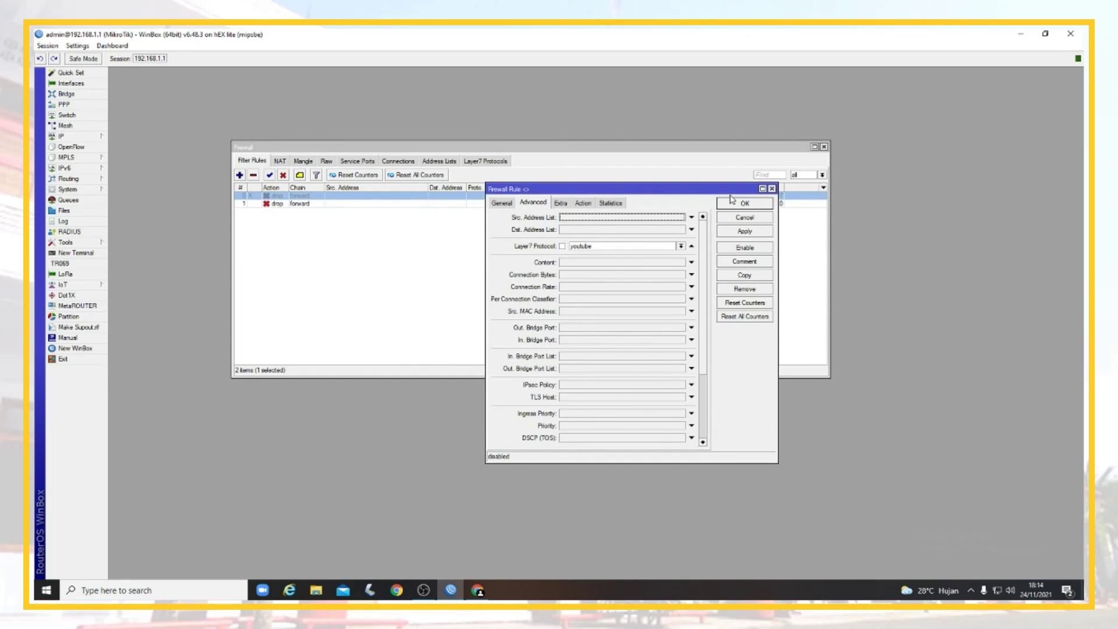
left_click(772, 189)
double_click(299, 205)
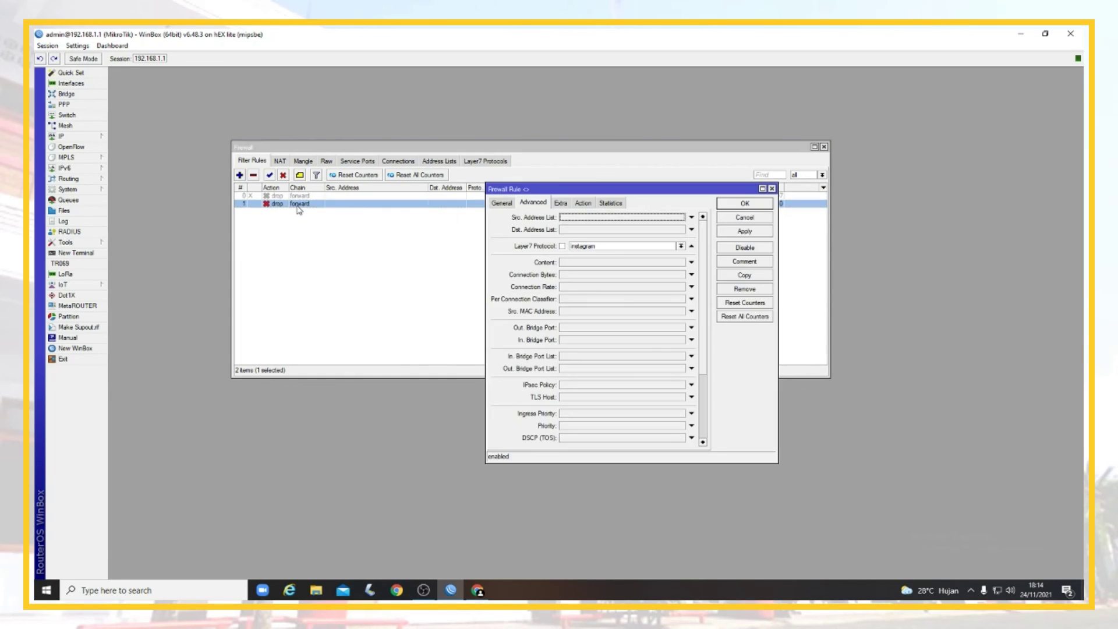
left_click(772, 189)
left_click(425, 264)
Disable the Instagram drop rule in the firewall filter rules
key("alt+Tab")
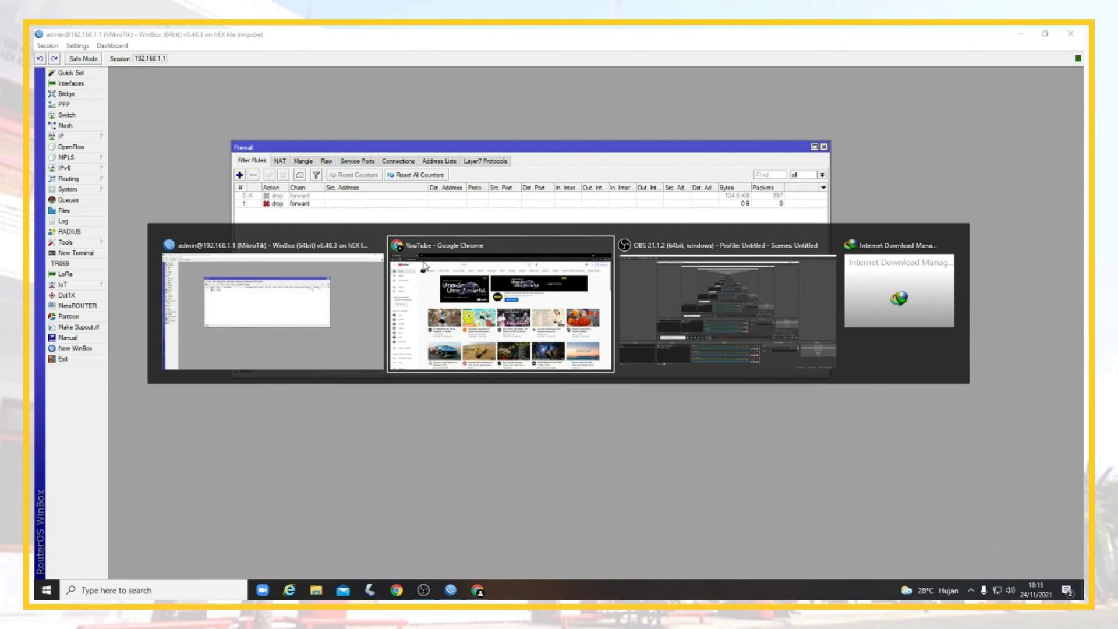
key("alt+Tab")
left_click(280, 203)
left_click(282, 176)
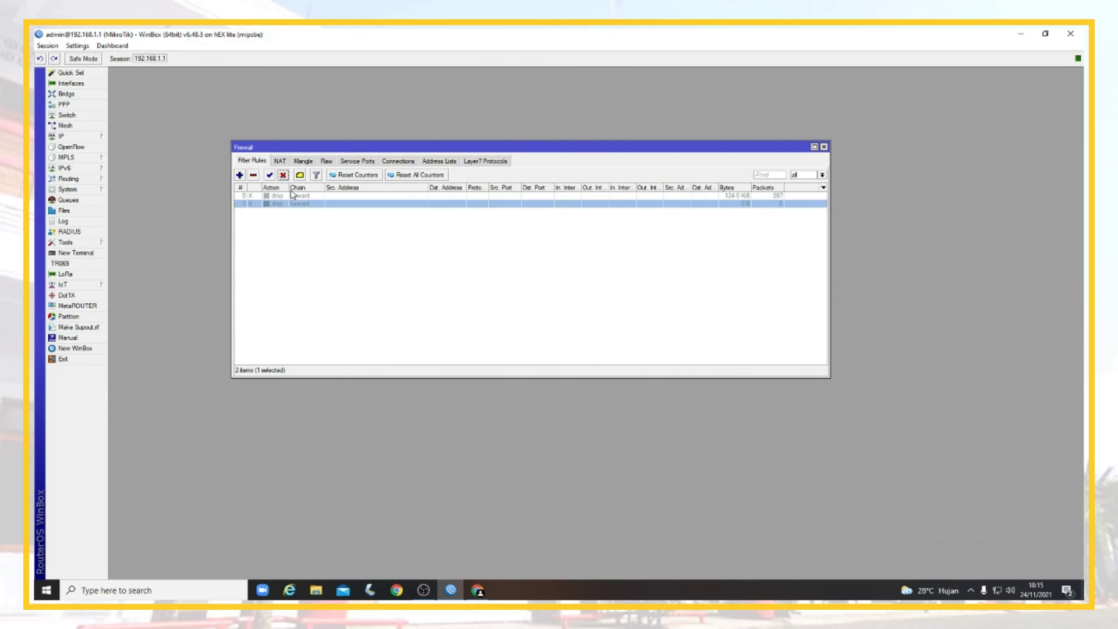
Switch to Chrome, replace the YouTube tab with a new tab, and clear the browsing data from the History page
key("alt+Tab")
left_click(179, 37)
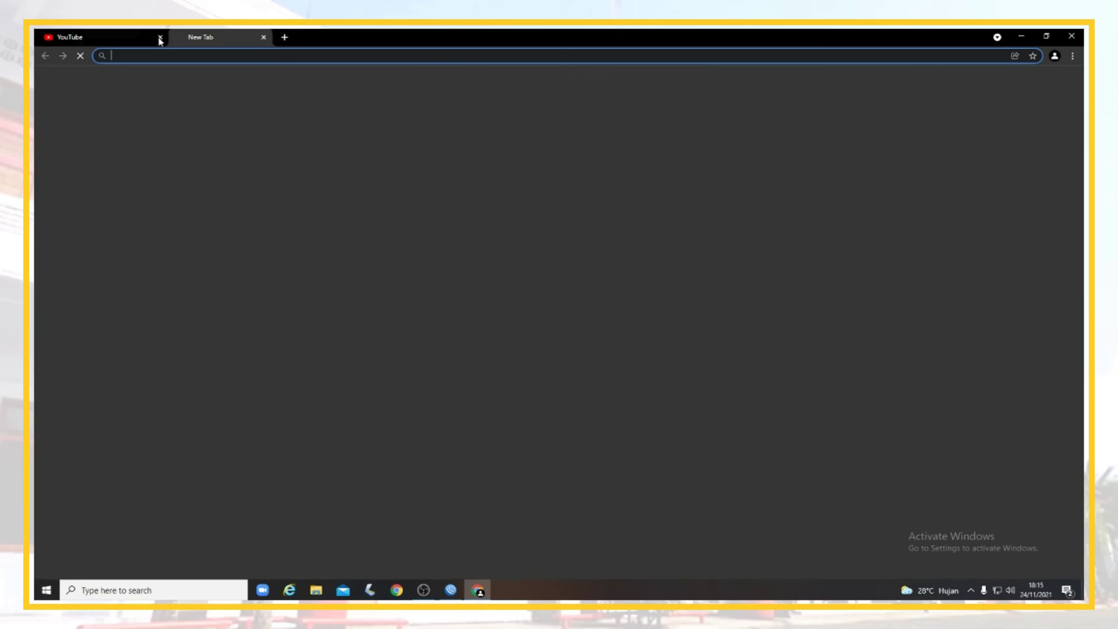
left_click(160, 37)
left_click(1072, 56)
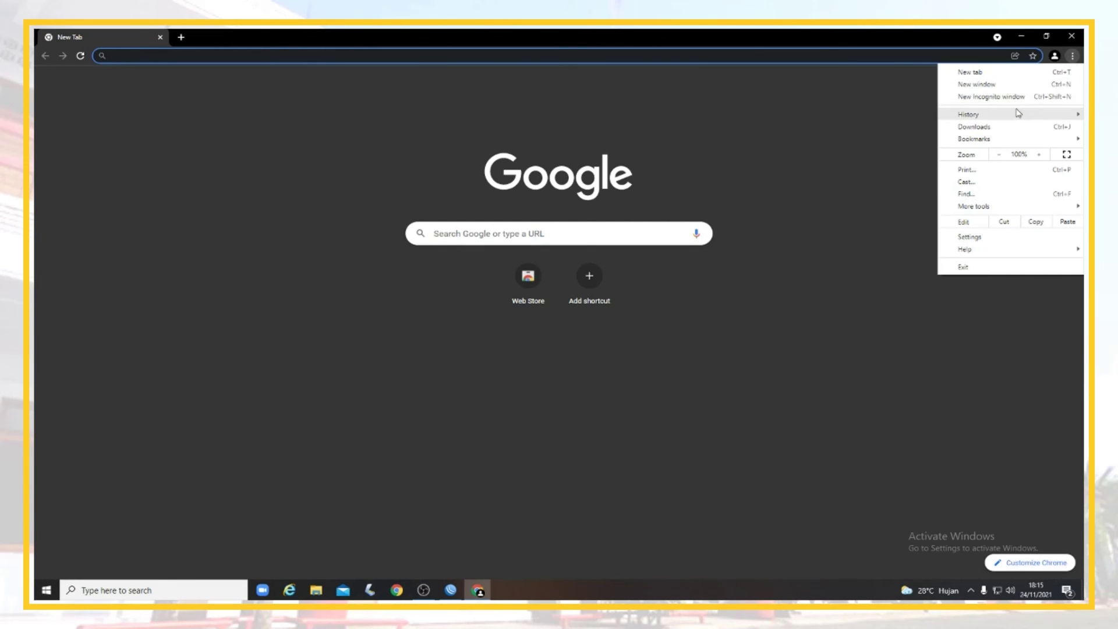
mouse_move(1016, 114)
left_click(914, 115)
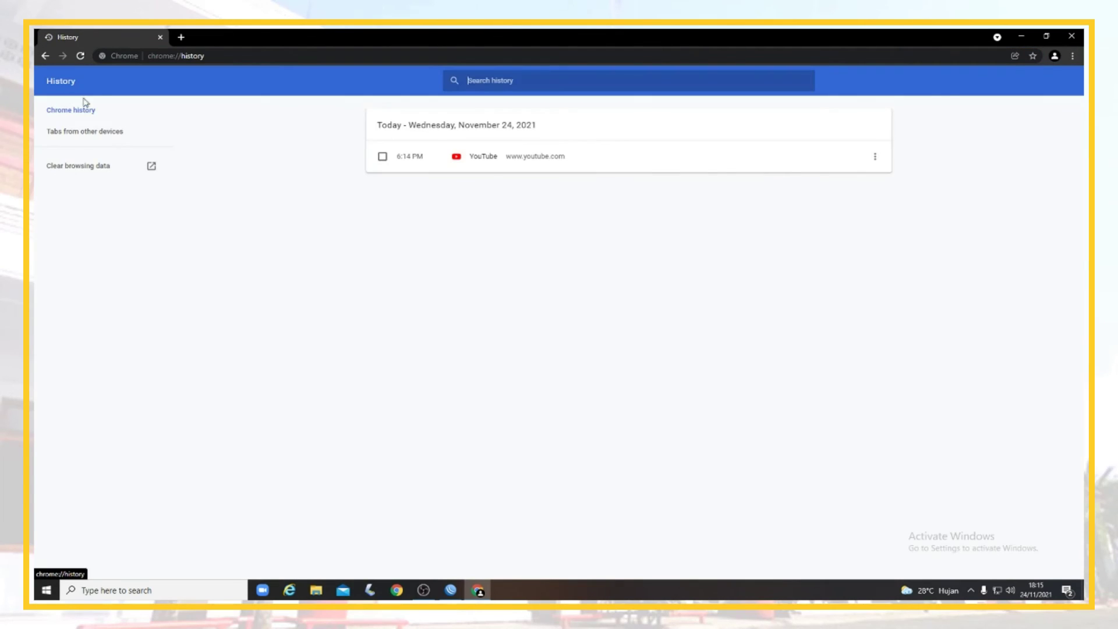
left_click(91, 168)
left_click(668, 434)
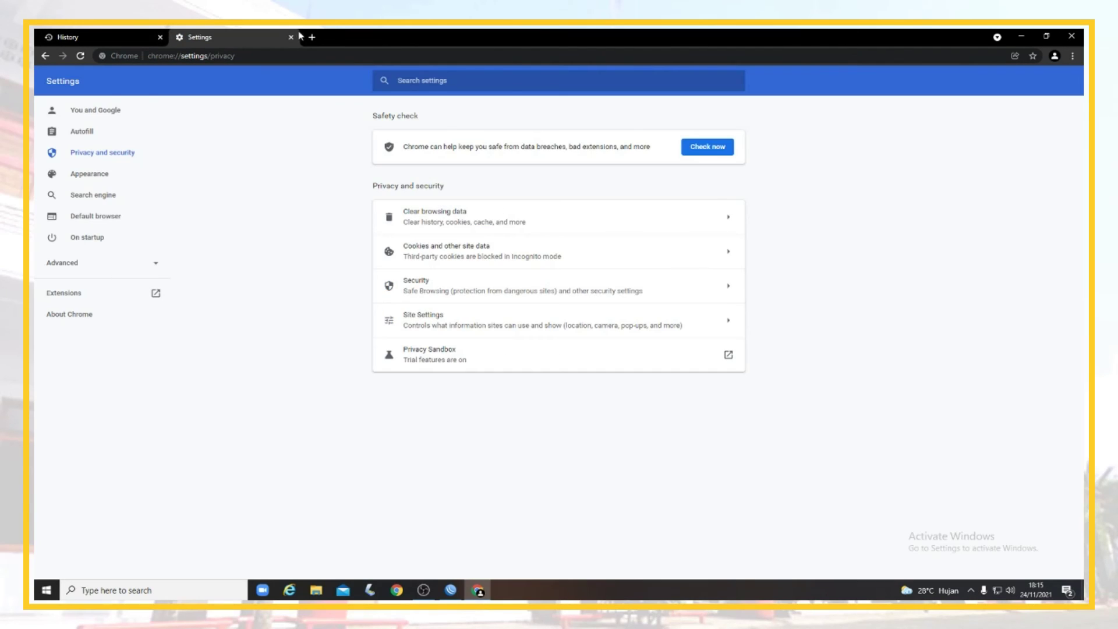
Close the Settings tab and load instagram.com in the History tab to test access with the rule disabled
left_click(291, 37)
left_click(248, 52)
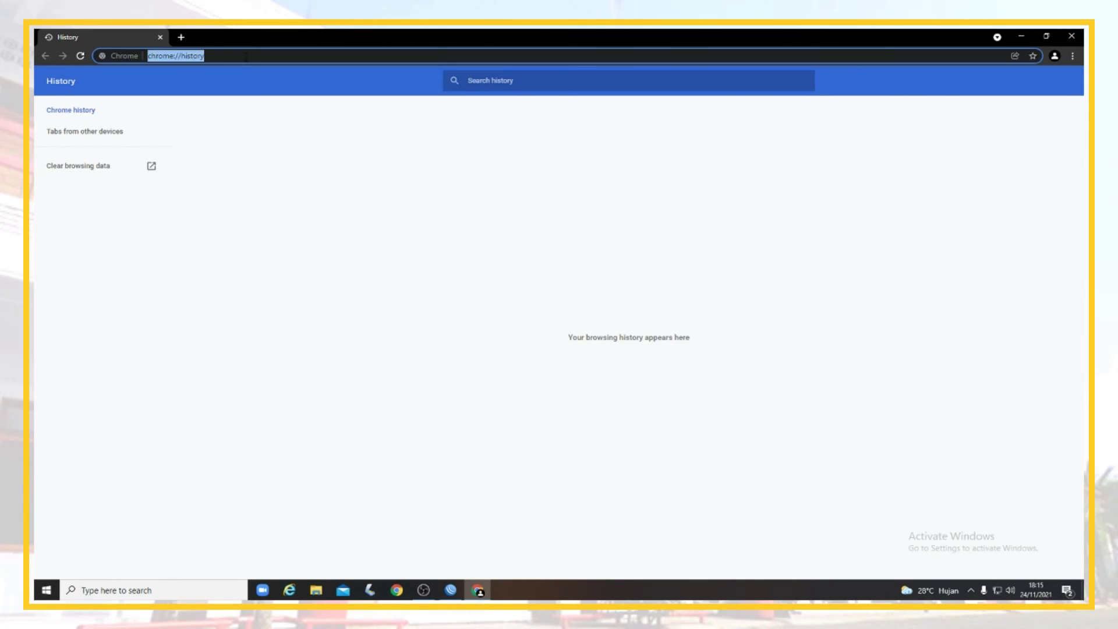
type("instagram")
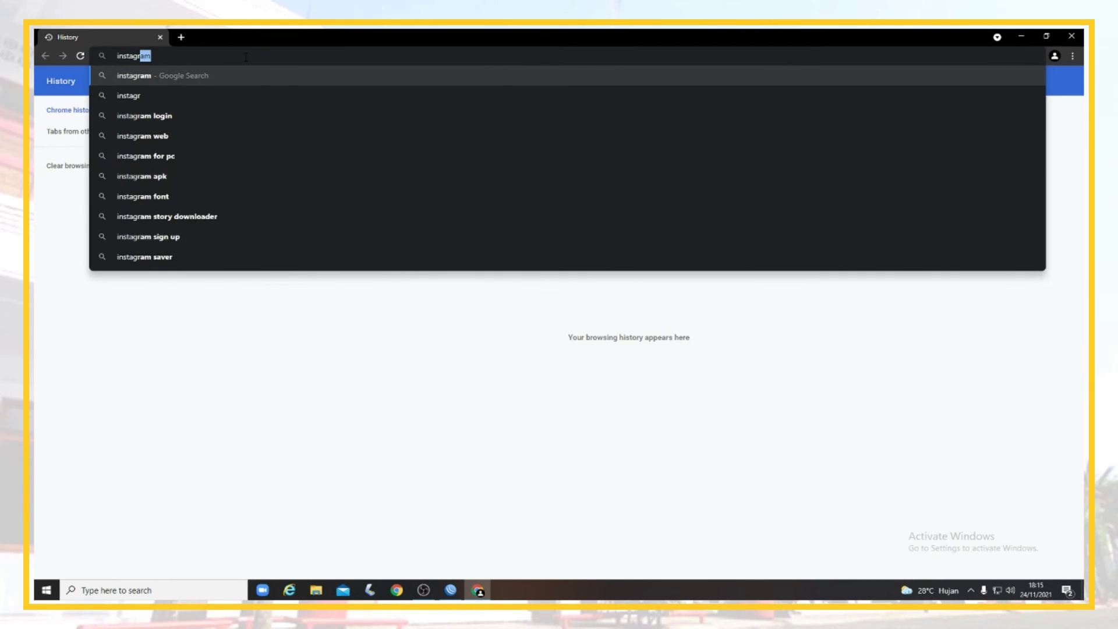
type(".com")
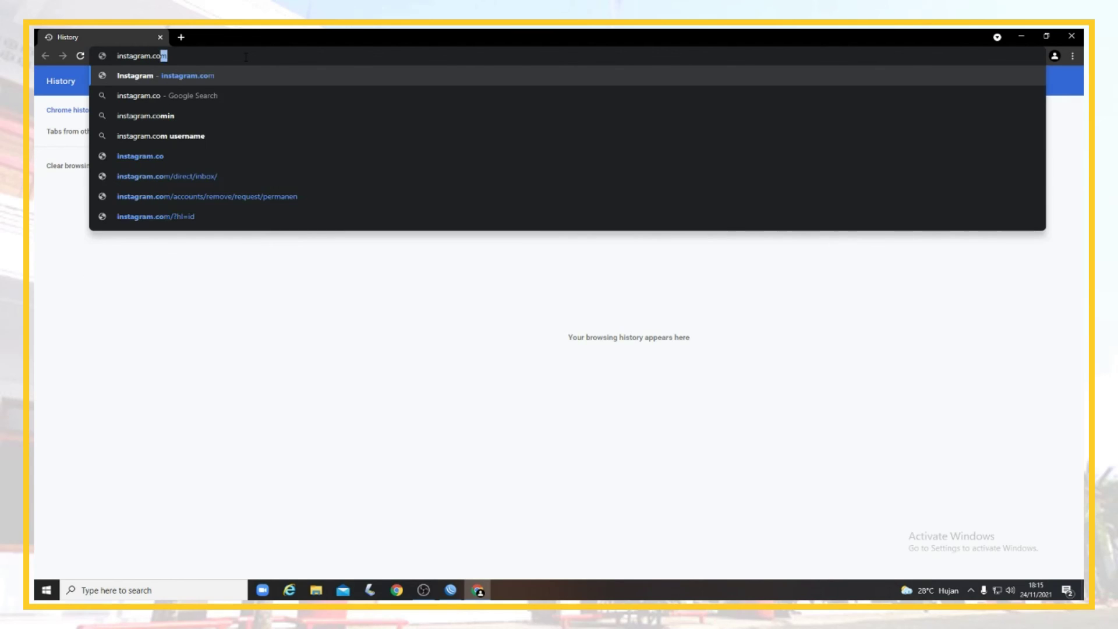
key("Return")
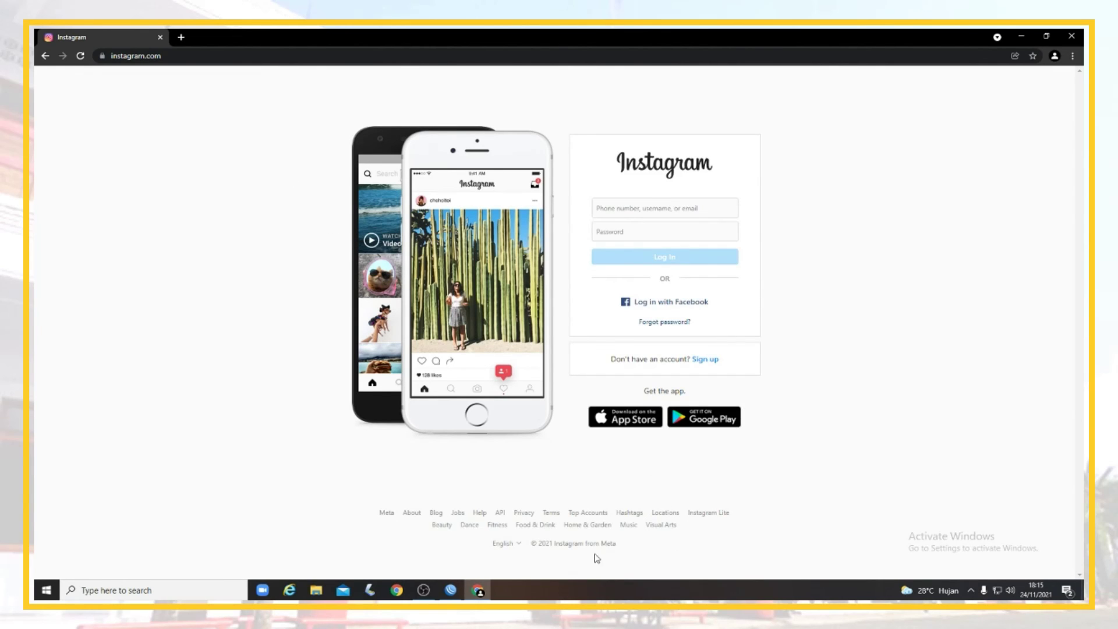
Enable the Instagram drop rule in WinBox and check its Layer7 protocol and general settings
left_click(451, 590)
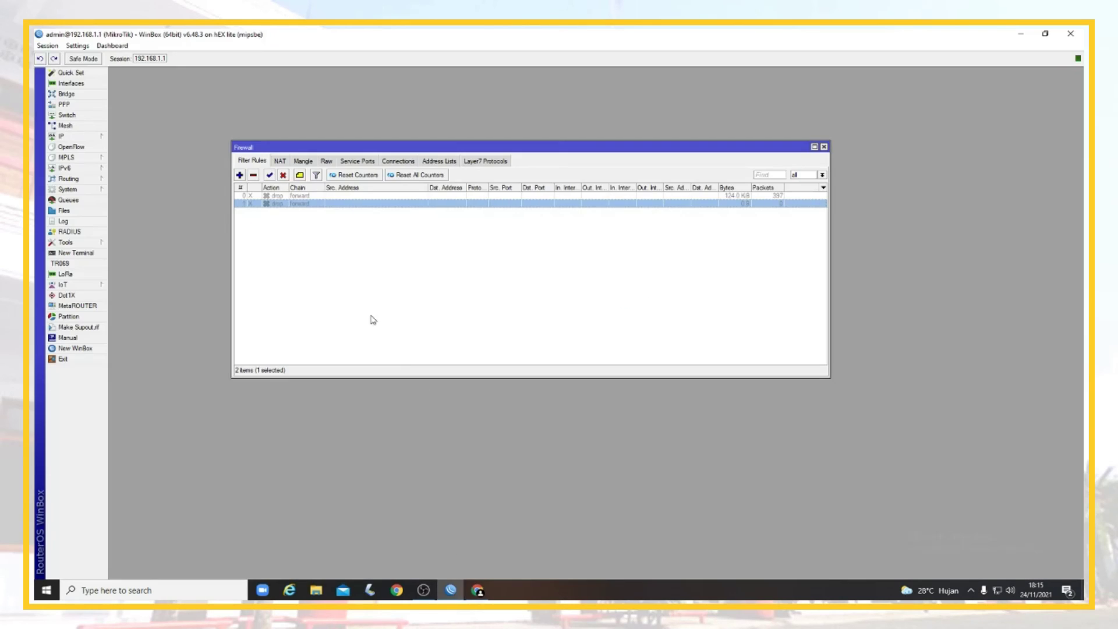
left_click(269, 175)
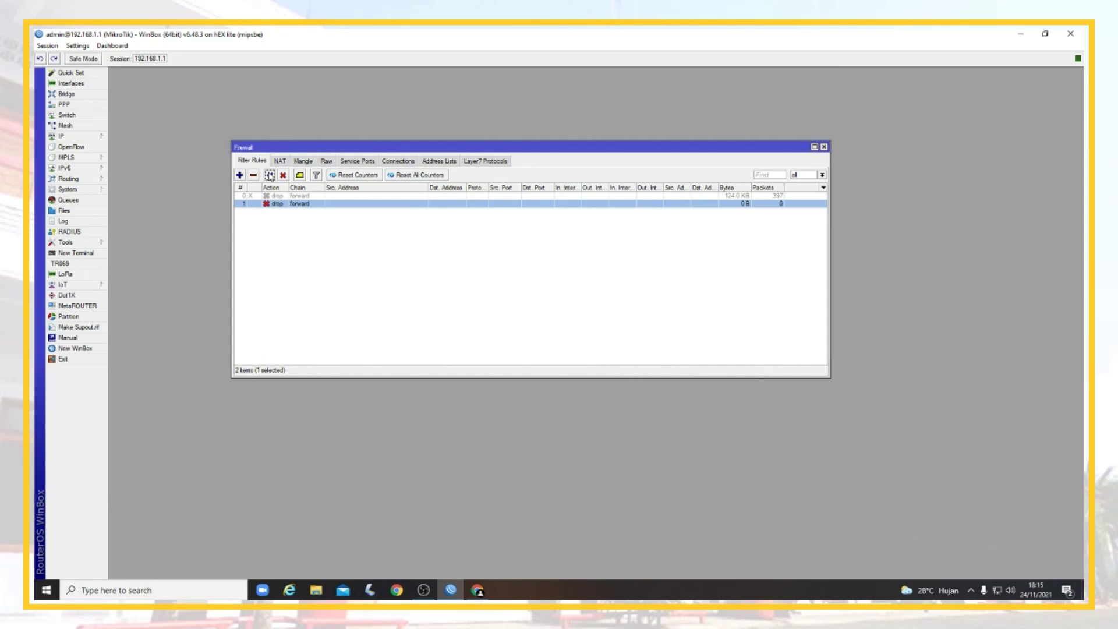
double_click(283, 205)
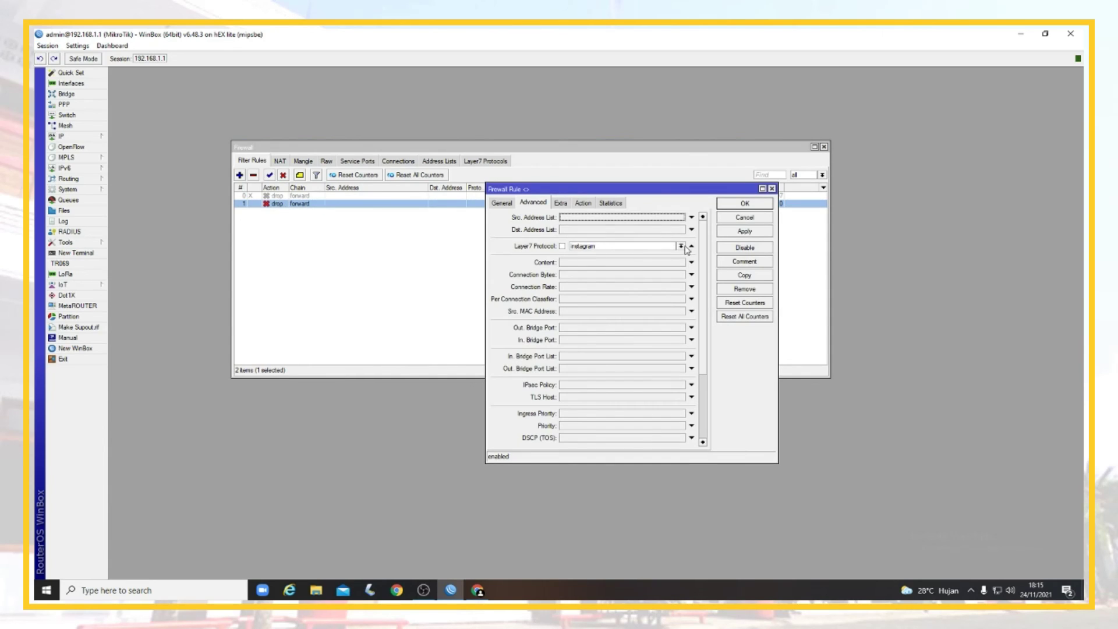
left_click(501, 203)
left_click(773, 188)
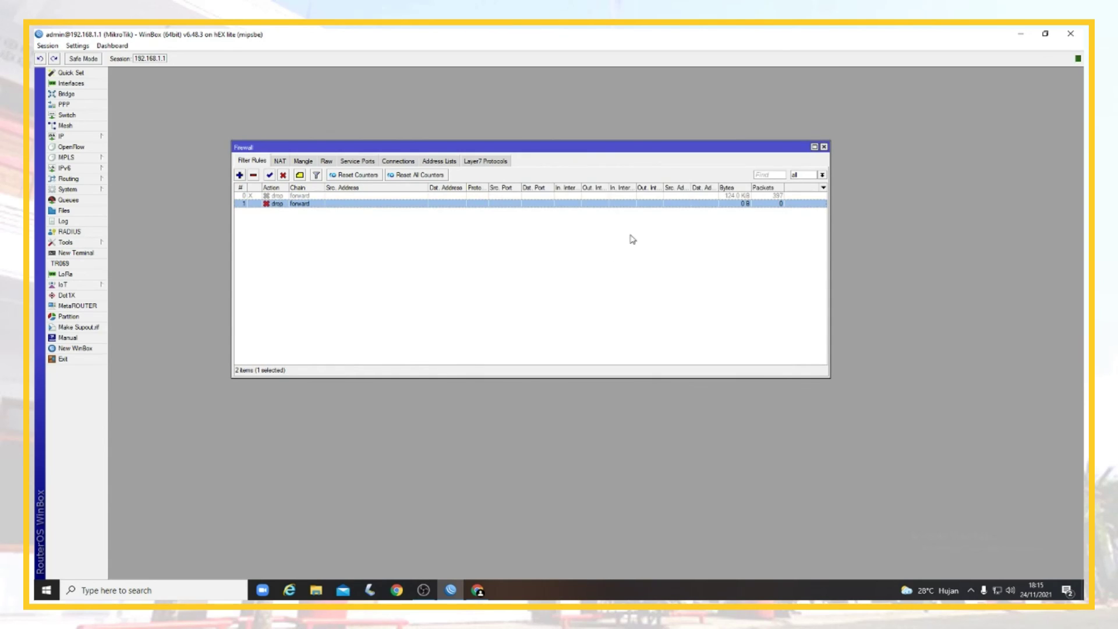
Return to Chrome and clear the browsing data again before retesting Instagram
key("alt+Tab")
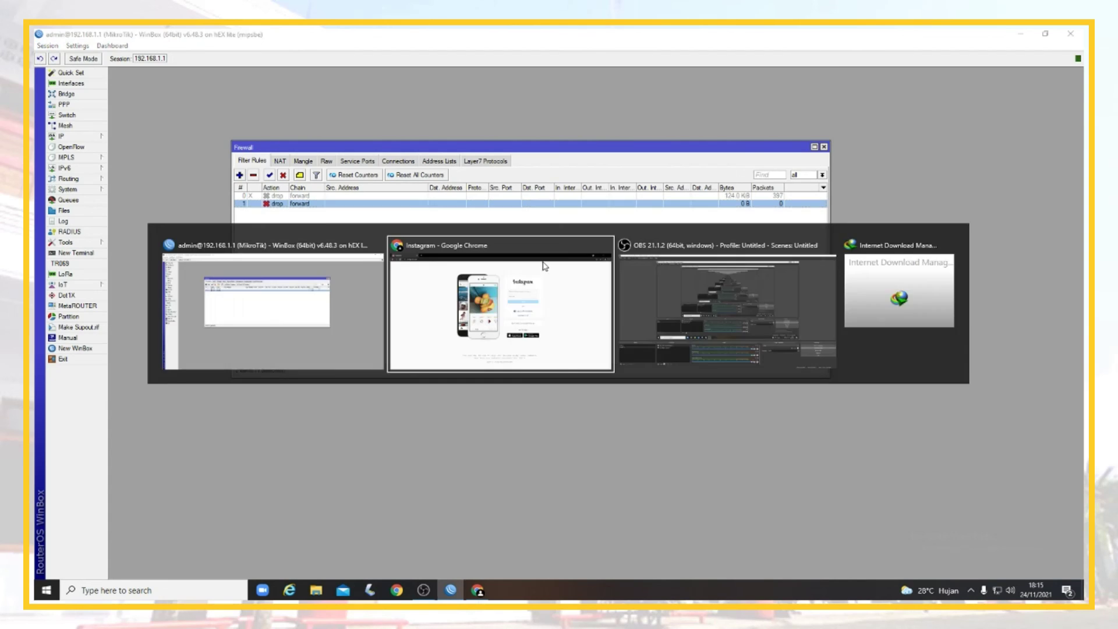
left_click(1073, 55)
mouse_move(990, 115)
left_click(812, 116)
left_click(82, 171)
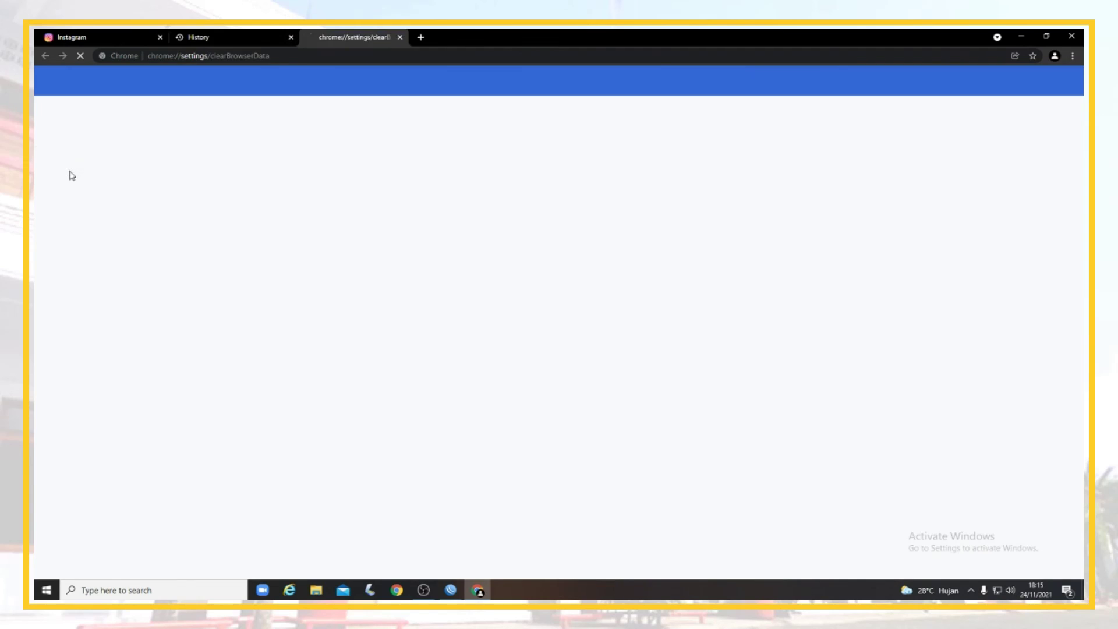
left_click(668, 435)
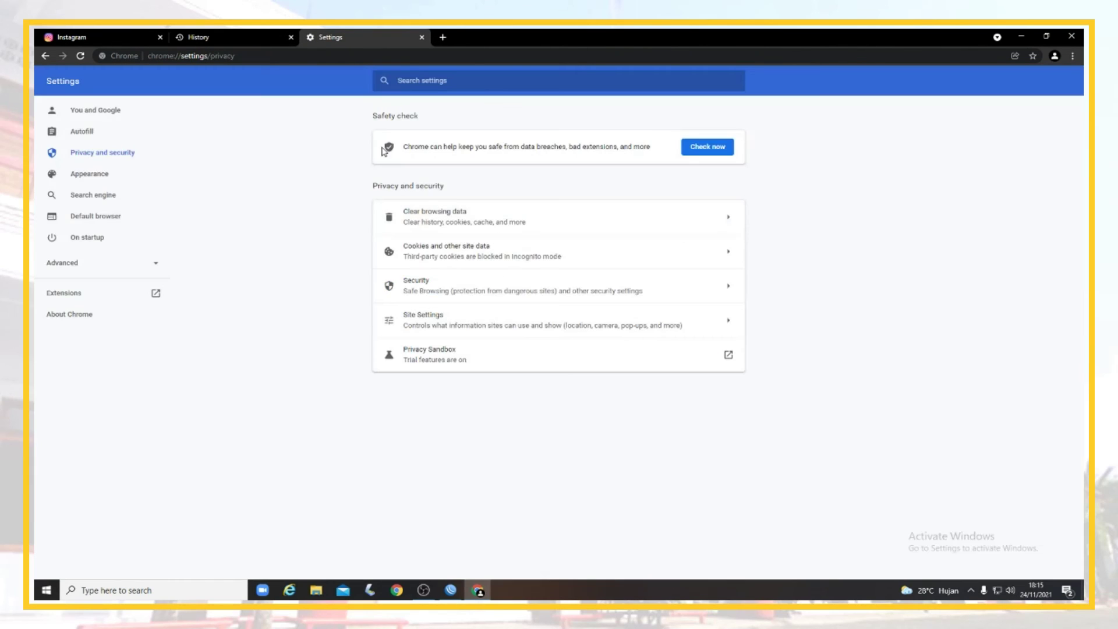
Open a new tab and close the Instagram, History and Settings tabs
left_click(155, 37)
left_click(158, 38)
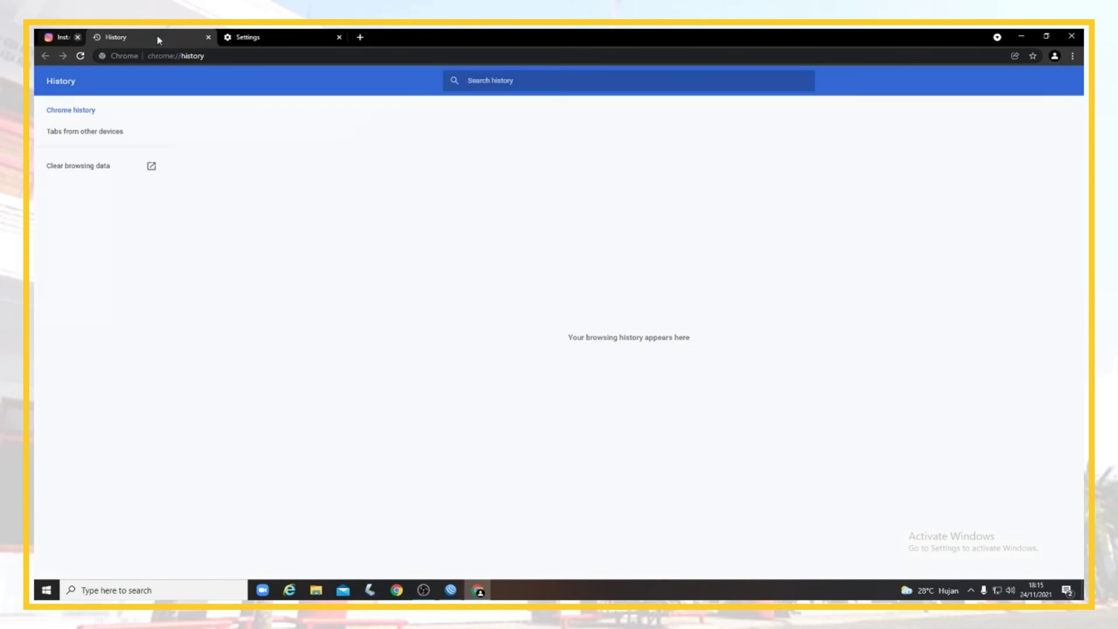
left_click(158, 38)
left_click(176, 38)
left_click(160, 37)
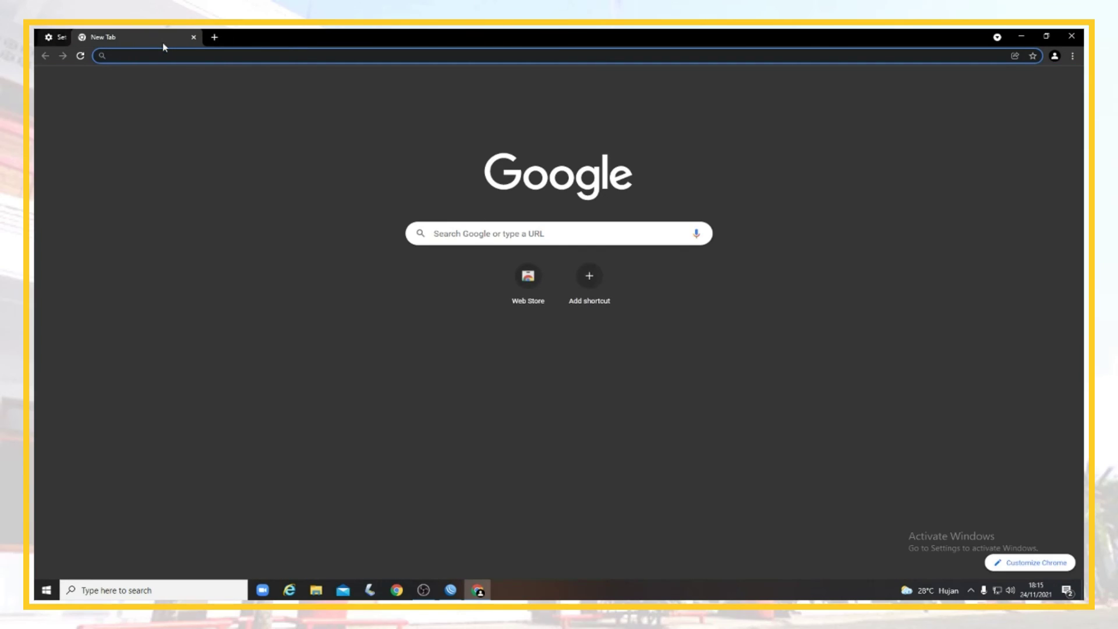
type("ins")
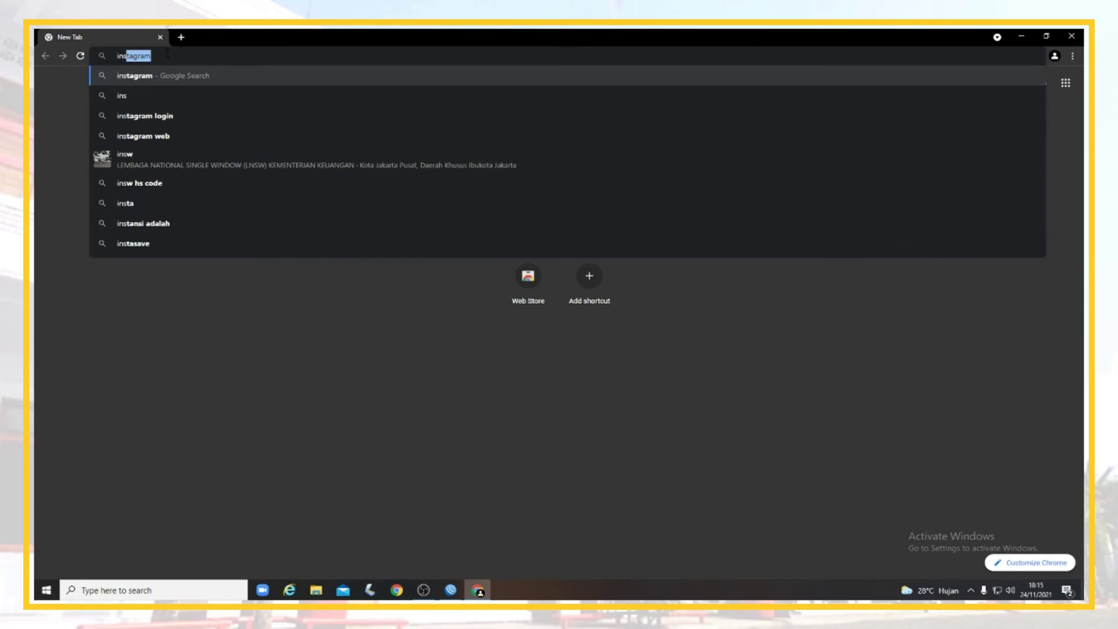
type("tagram.com")
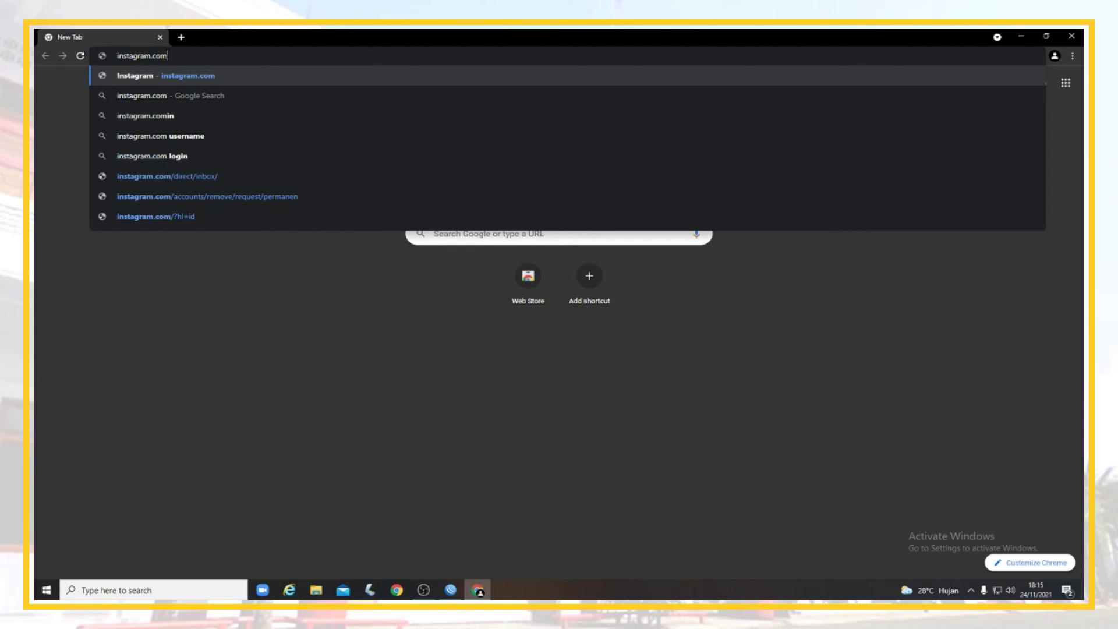
key("Down")
type("www.")
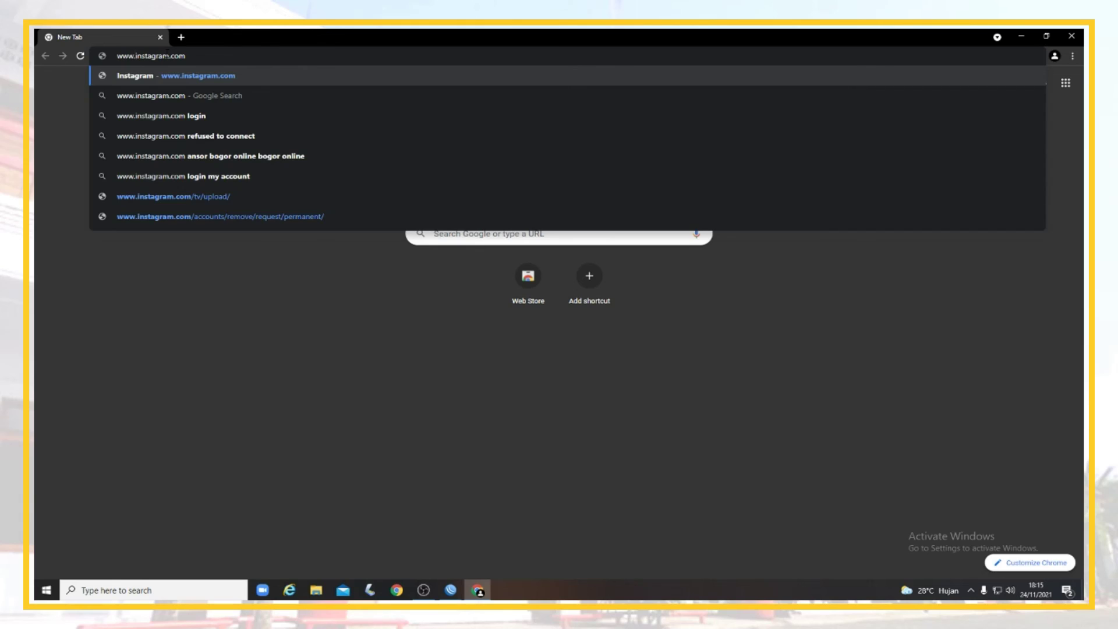
key("Return")
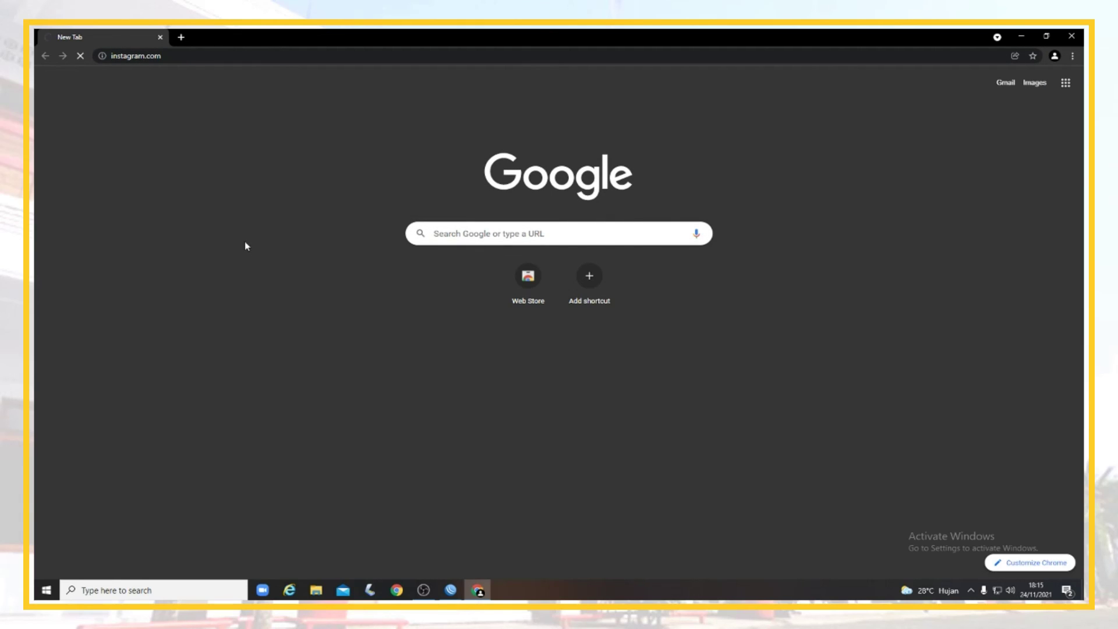
Check the Instagram drop rule's byte and packet counters in WinBox, and return to Chrome to view the page's loading result
key("alt+Tab")
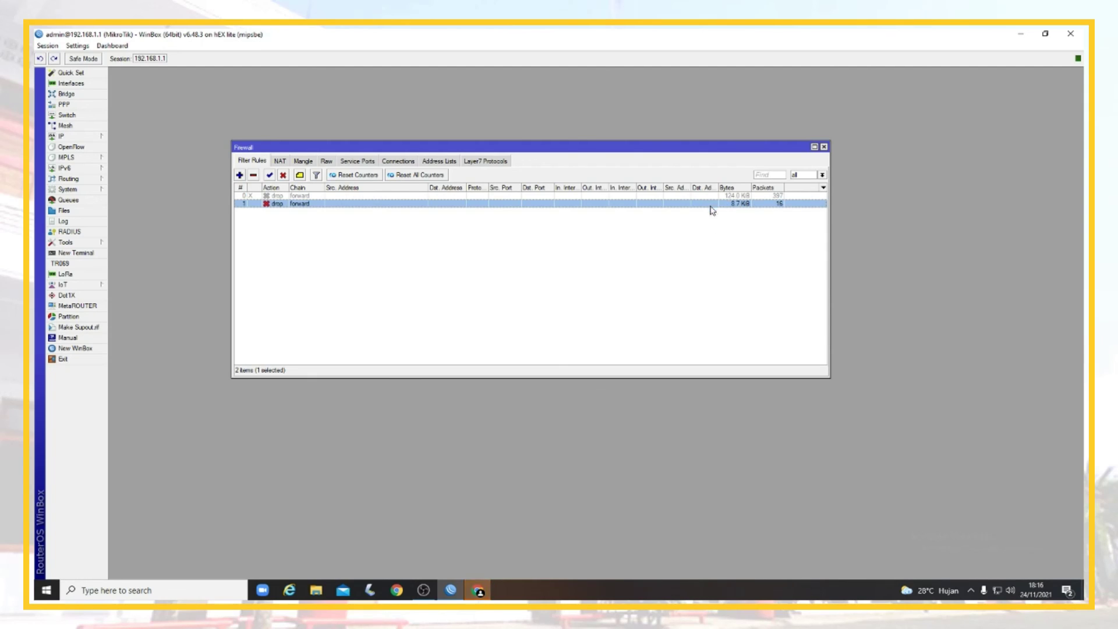
key("alt+Tab")
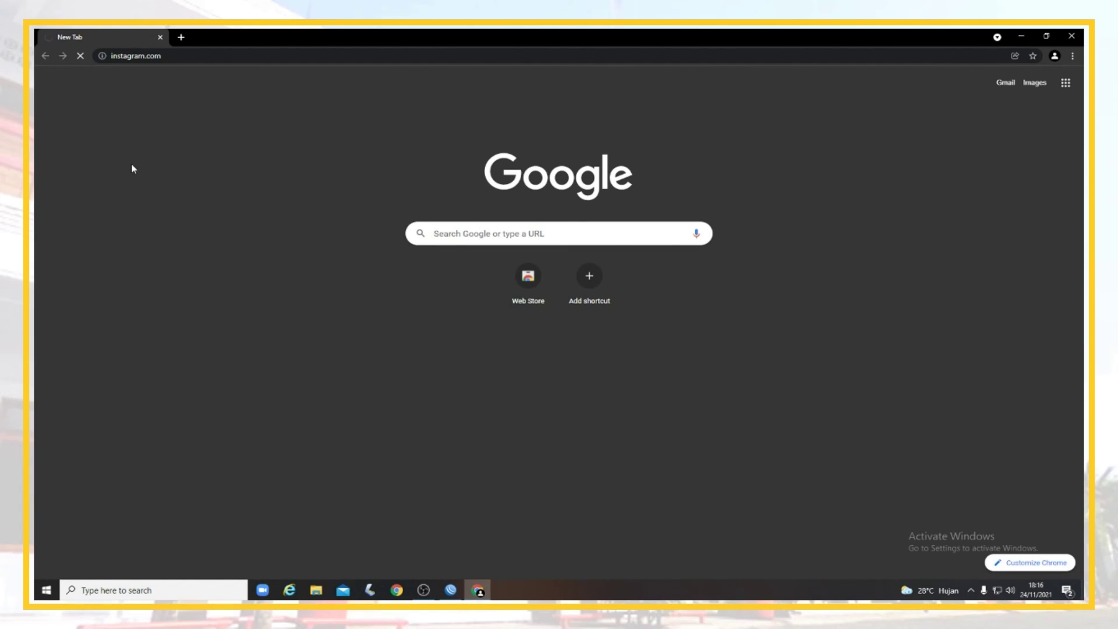
key("alt+Tab")
left_click(529, 600)
mouse_move(484, 594)
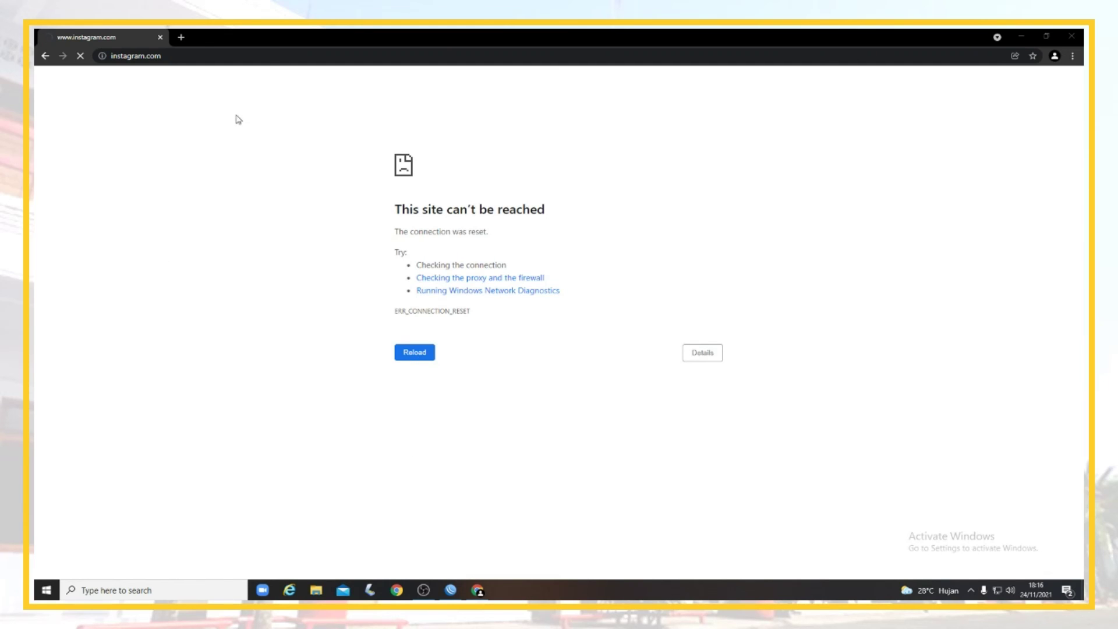
key("alt+Tab")
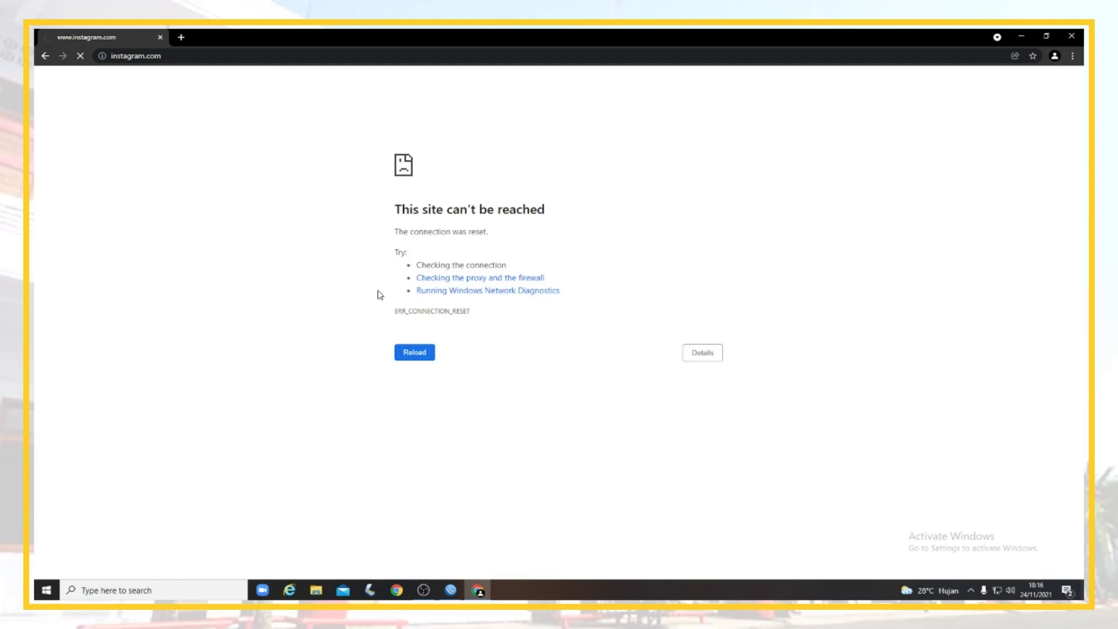